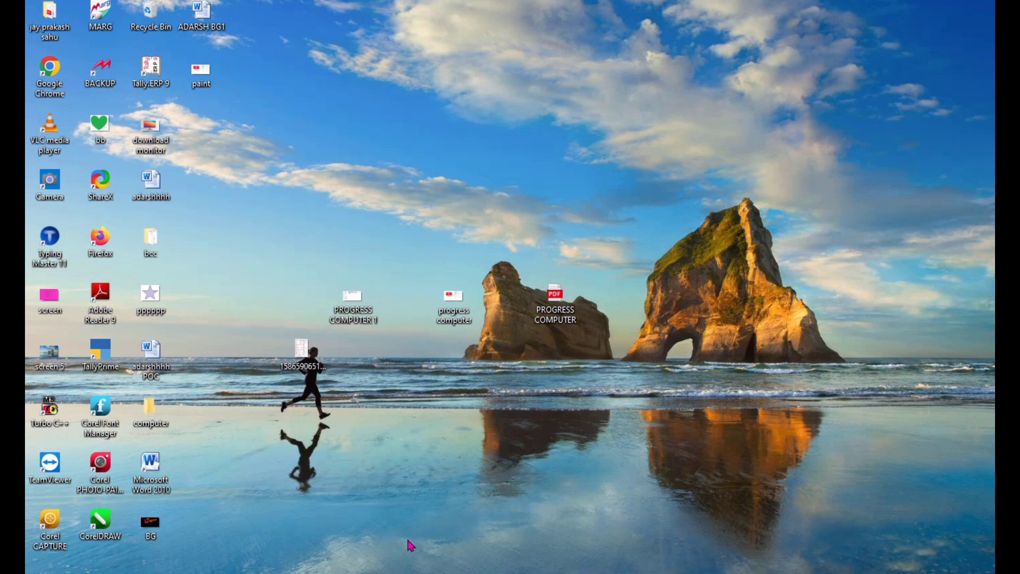
Launch Microsoft Paint from the Start search to get a blank Untitled canvas.
key("super")
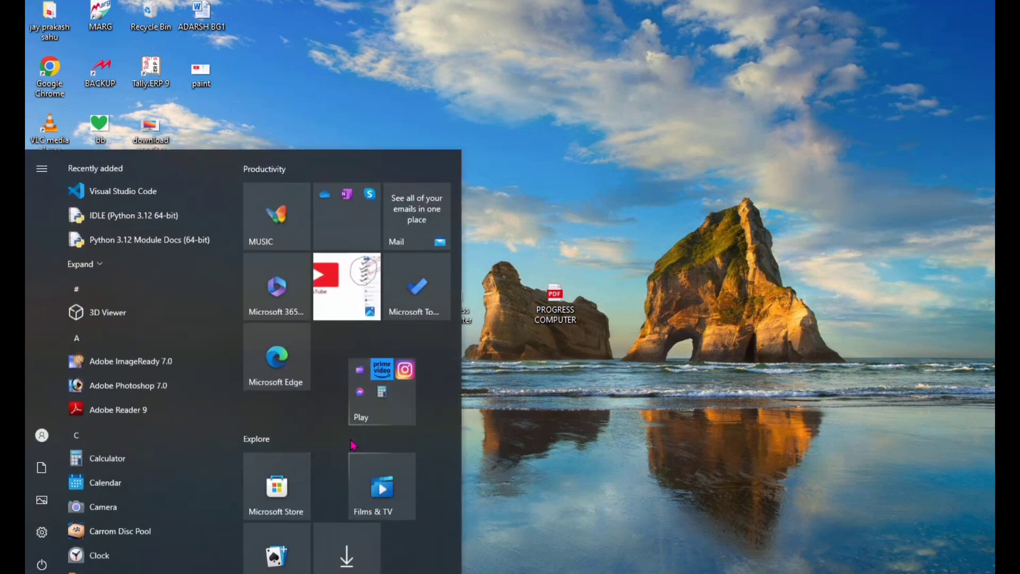
type("paint")
key("Return")
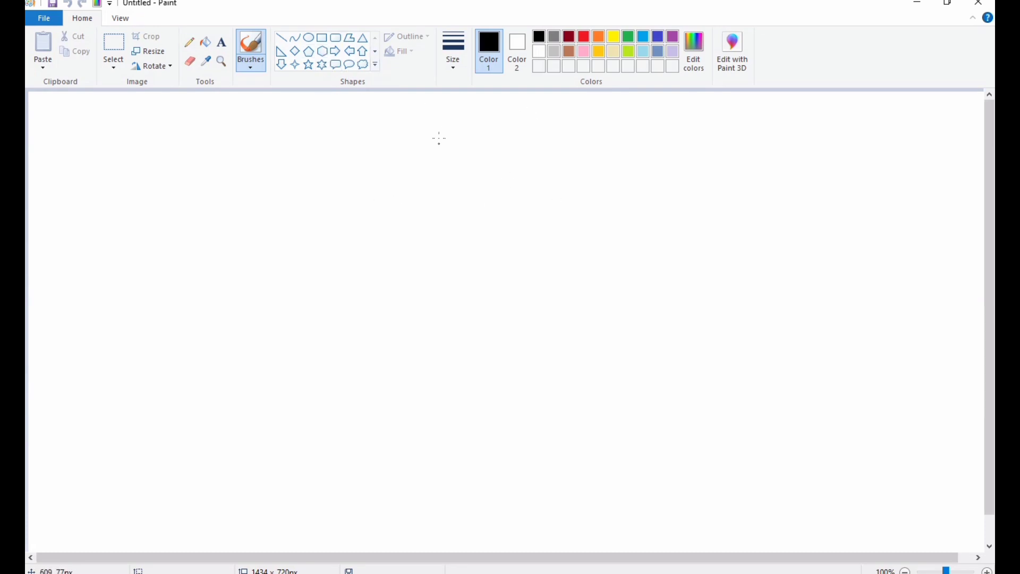
Draw the monitor's inner screen rectangle and position it on the canvas.
left_click(328, 43)
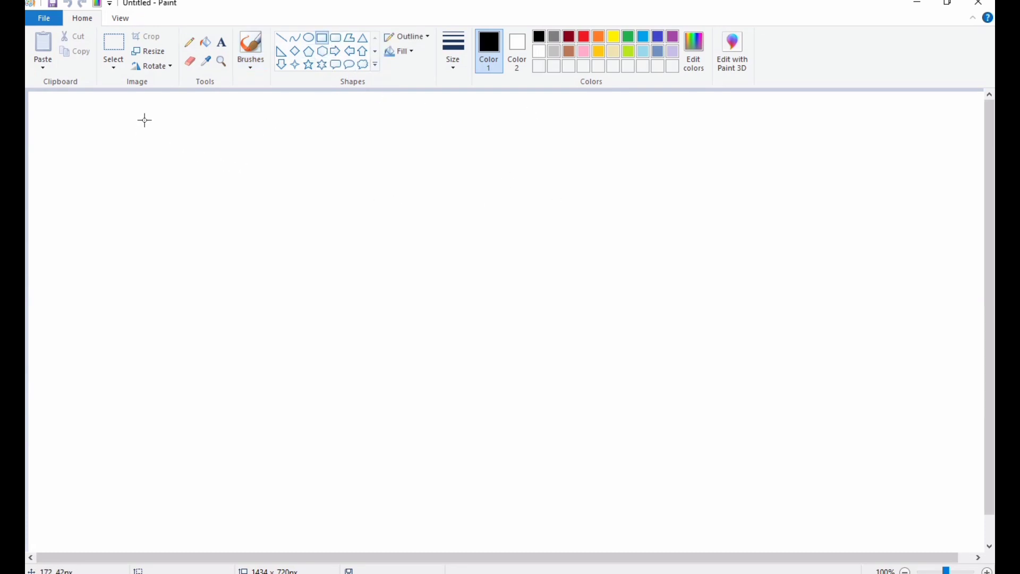
left_click_drag(145, 120, 331, 203)
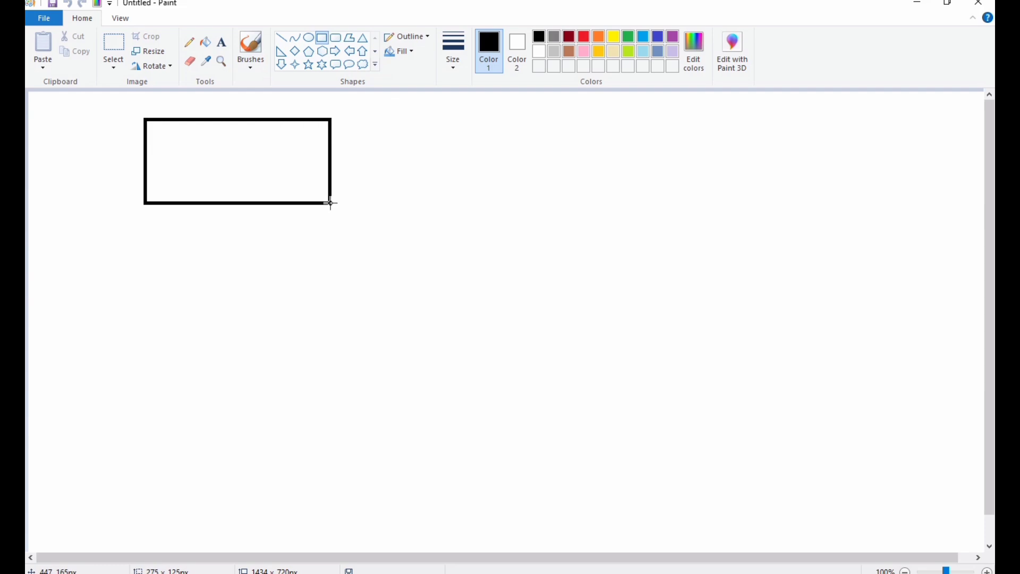
left_click_drag(331, 203, 323, 219)
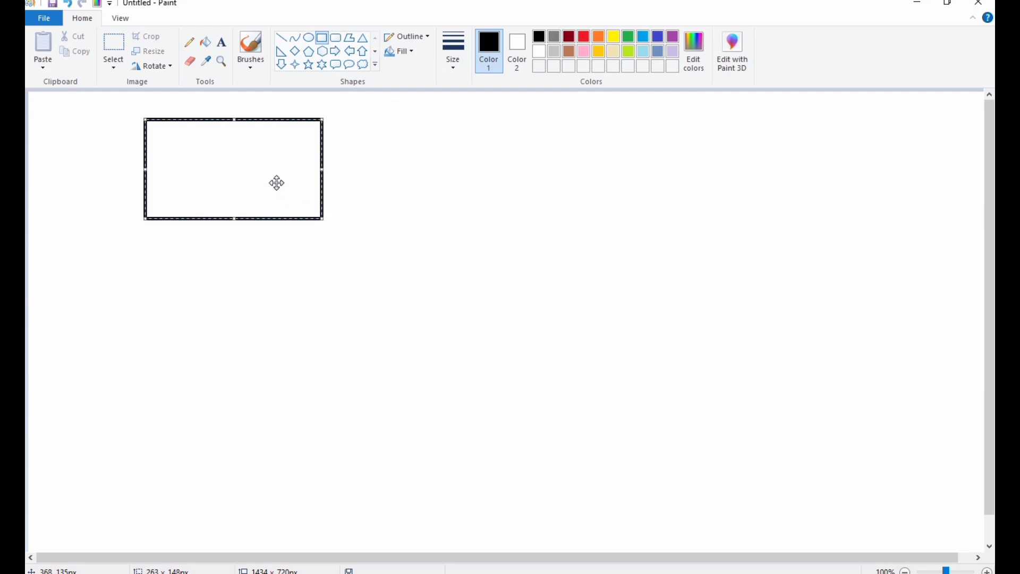
left_click_drag(277, 183, 286, 190)
left_click(380, 196)
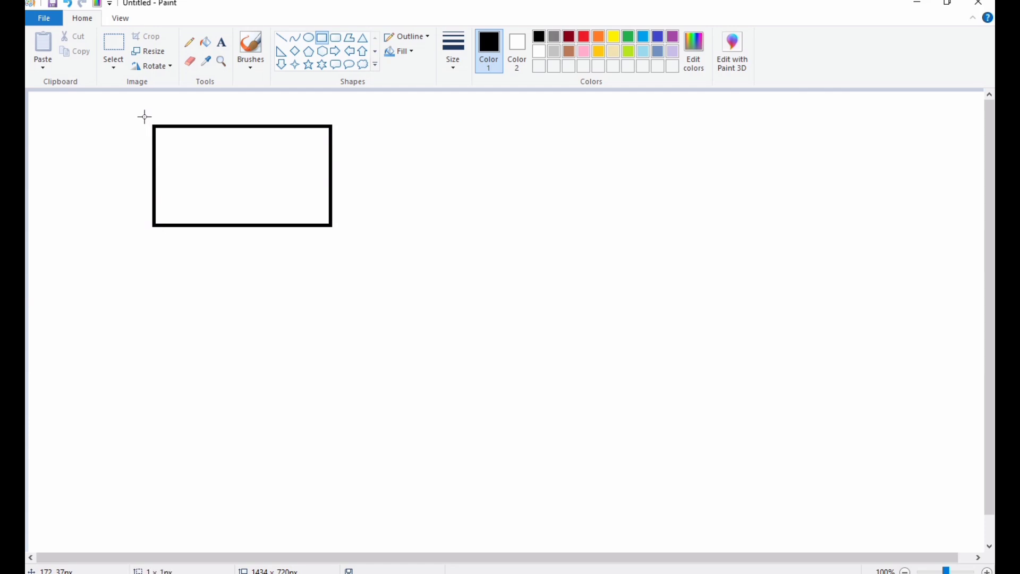
Draw an outer rectangle around the screen and a small square neck beneath it.
left_click_drag(145, 117, 339, 233)
left_click_drag(242, 180, 243, 183)
left_click_drag(344, 241, 339, 234)
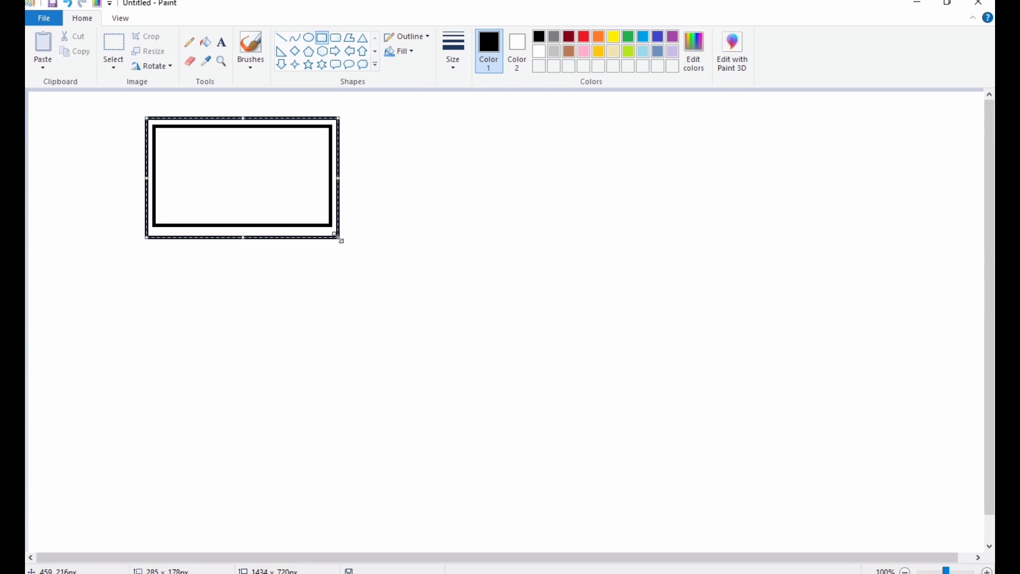
left_click(367, 231)
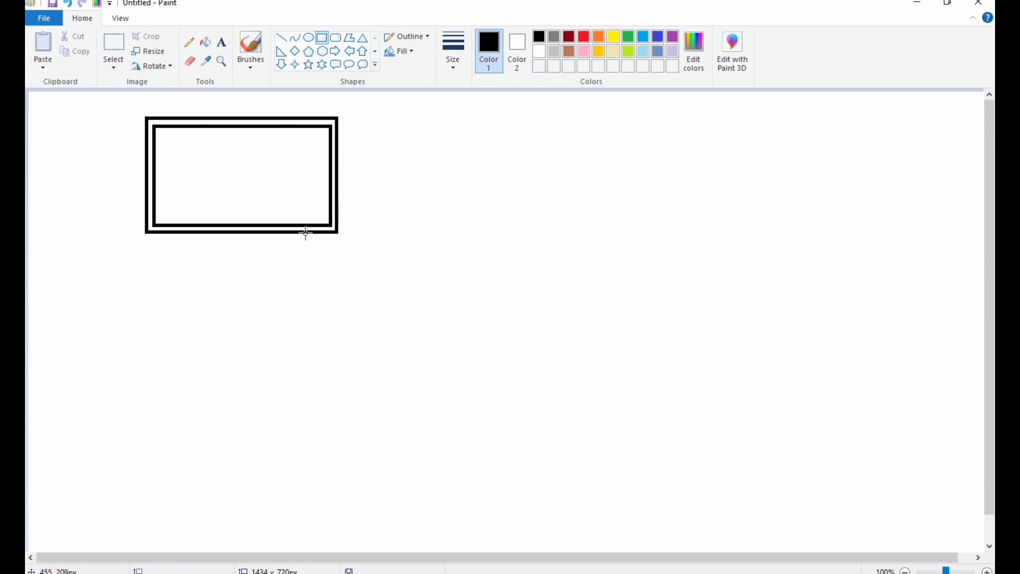
left_click_drag(217, 232, 250, 268)
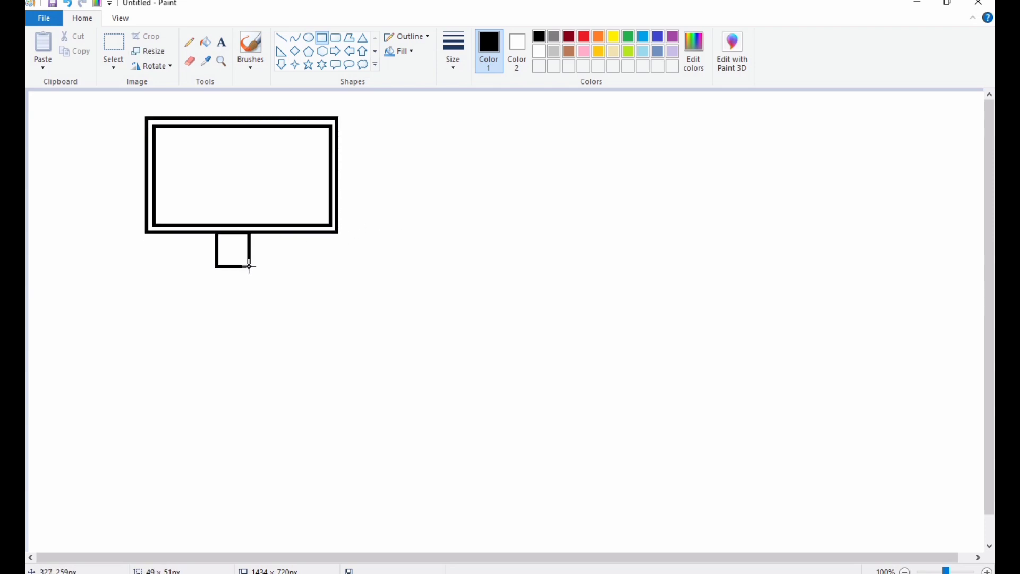
Draw an oval base under the monitor's neck.
left_click(286, 267)
left_click(308, 38)
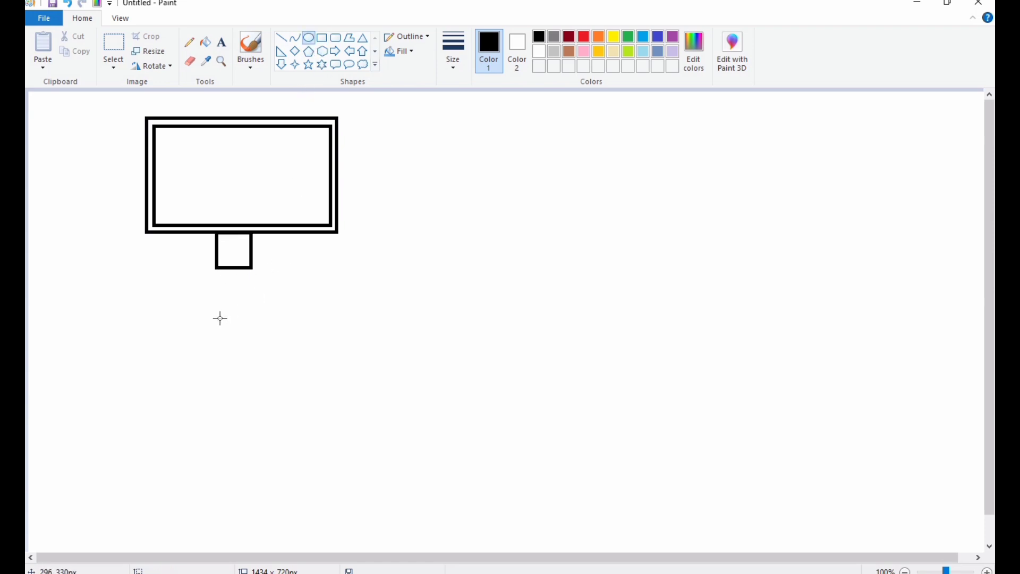
mouse_move(201, 262)
left_mouse_down()
mouse_move(272, 315)
mouse_move(239, 282)
left_mouse_up()
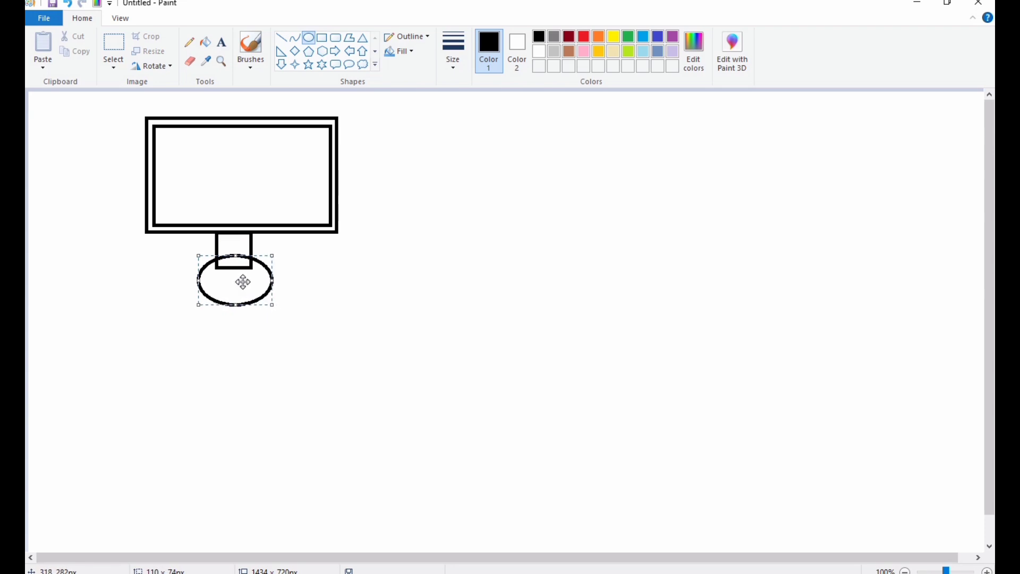
left_click(311, 304)
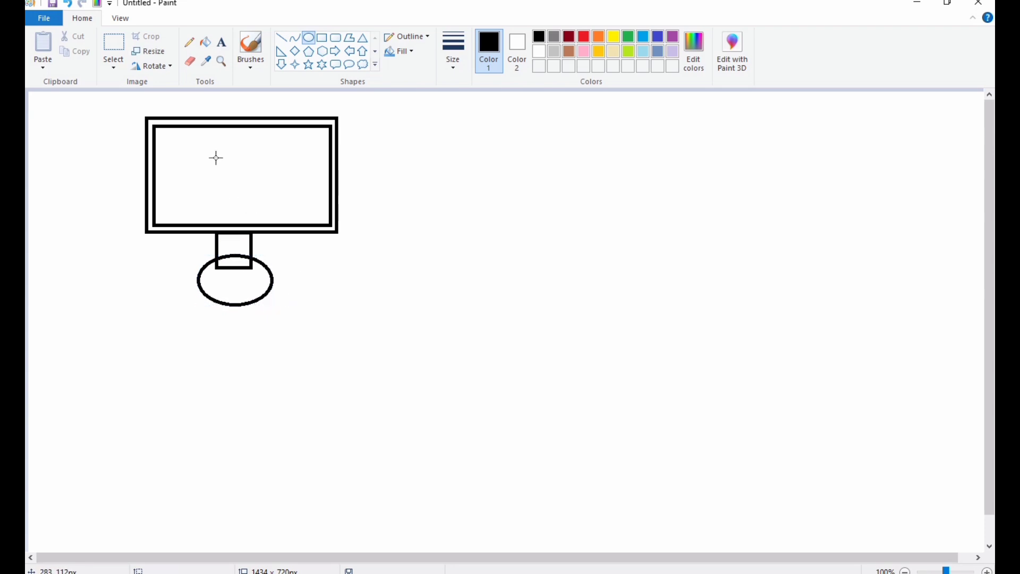
Fill the neck, oval base and gap between the frame outlines solid black.
left_click(205, 41)
left_click(240, 240)
left_click(235, 263)
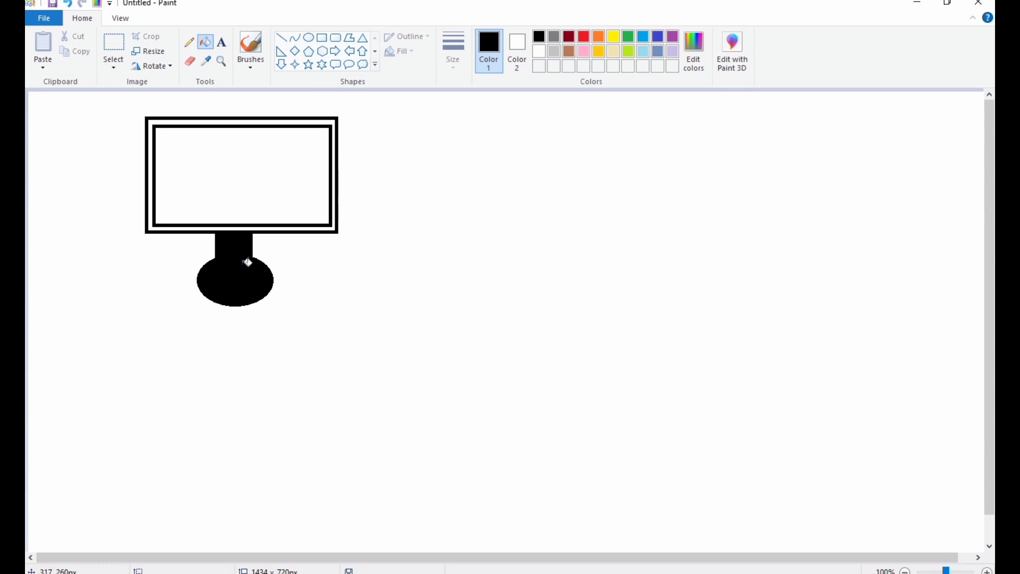
left_click(187, 121)
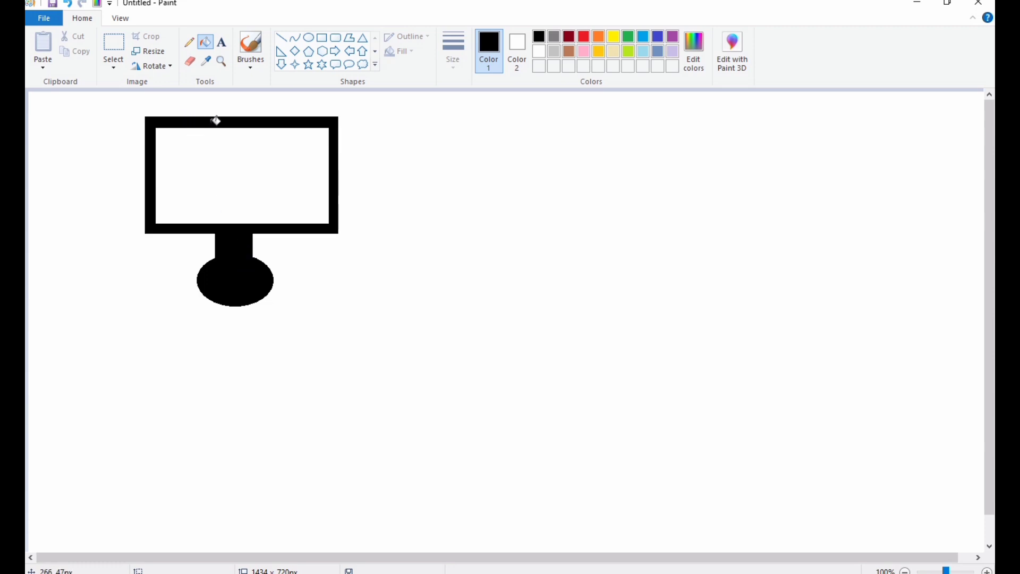
left_click(321, 38)
Draw two nested rectangles below the monitor for the keyboard box.
left_click_drag(154, 333, 386, 415)
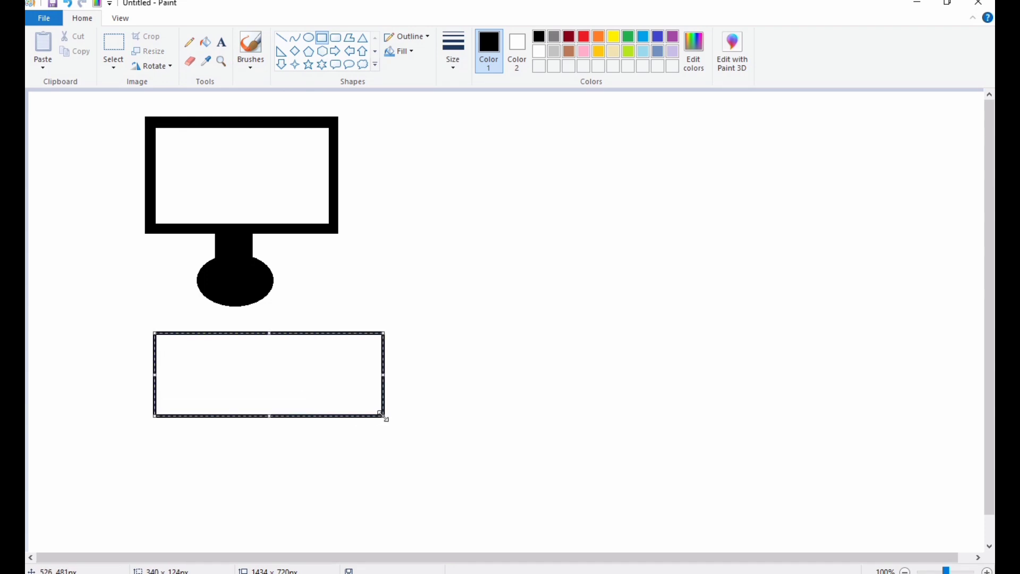
mouse_move(332, 381)
left_mouse_down()
mouse_move(310, 379)
mouse_move(355, 375)
left_mouse_up()
left_click(389, 369)
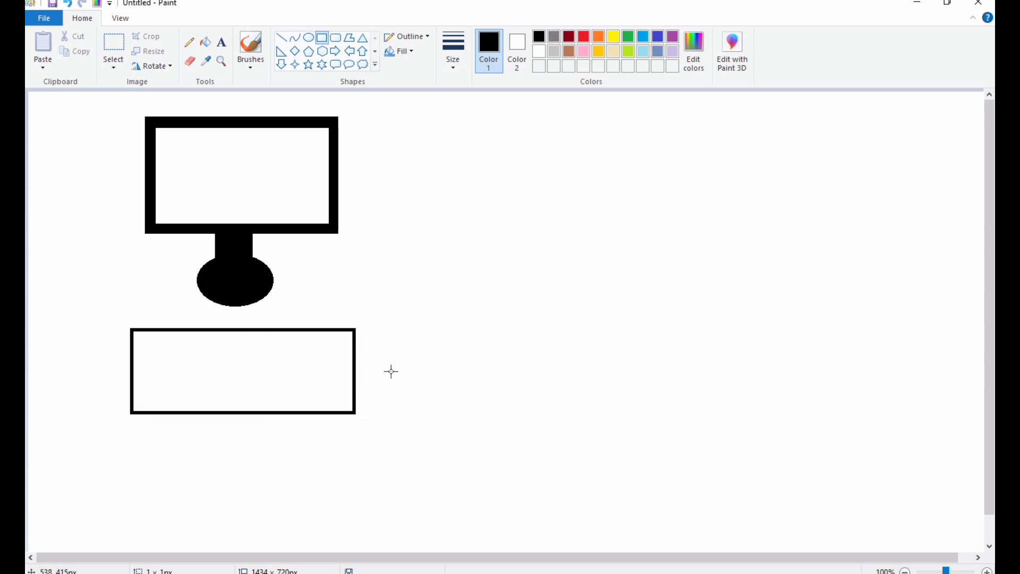
left_click_drag(126, 325, 362, 418)
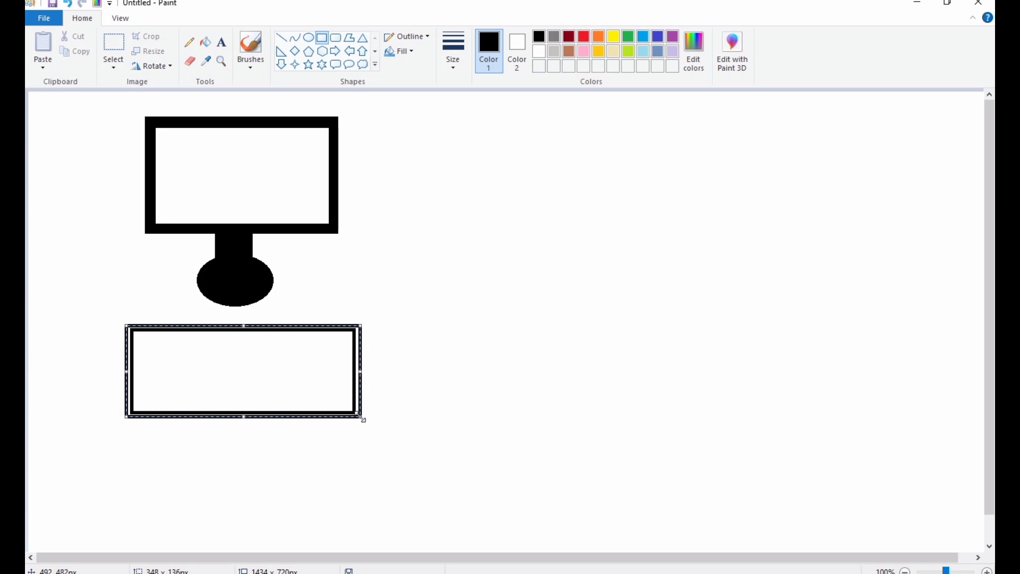
left_click(374, 402)
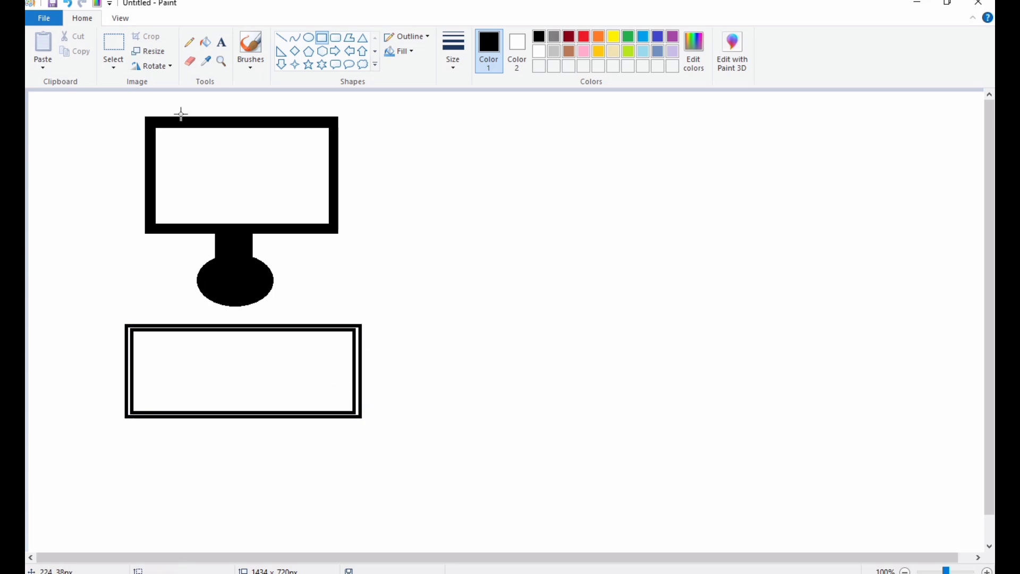
Fill the box's outline gap and interior solid black.
left_click(205, 42)
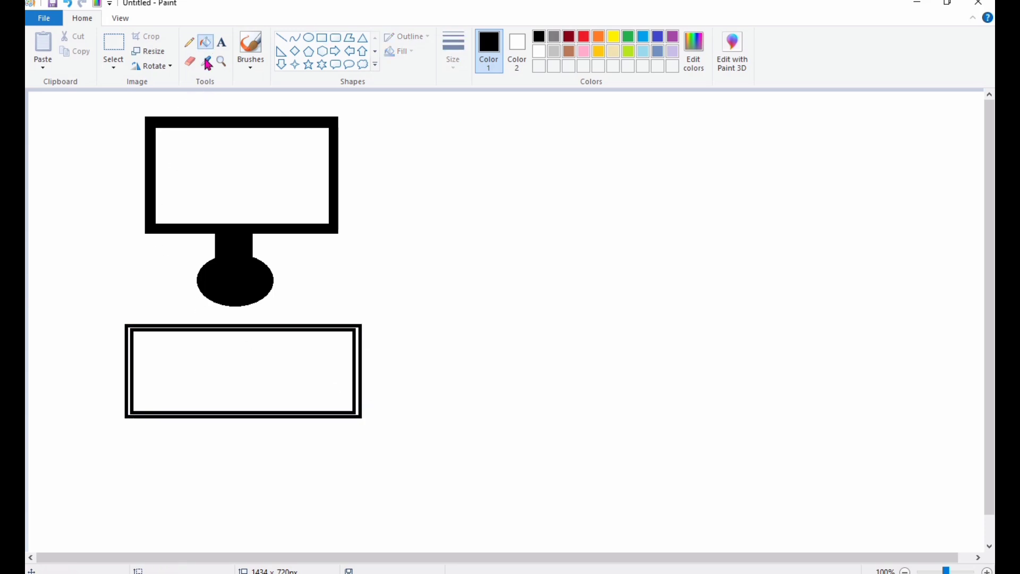
left_click(134, 330)
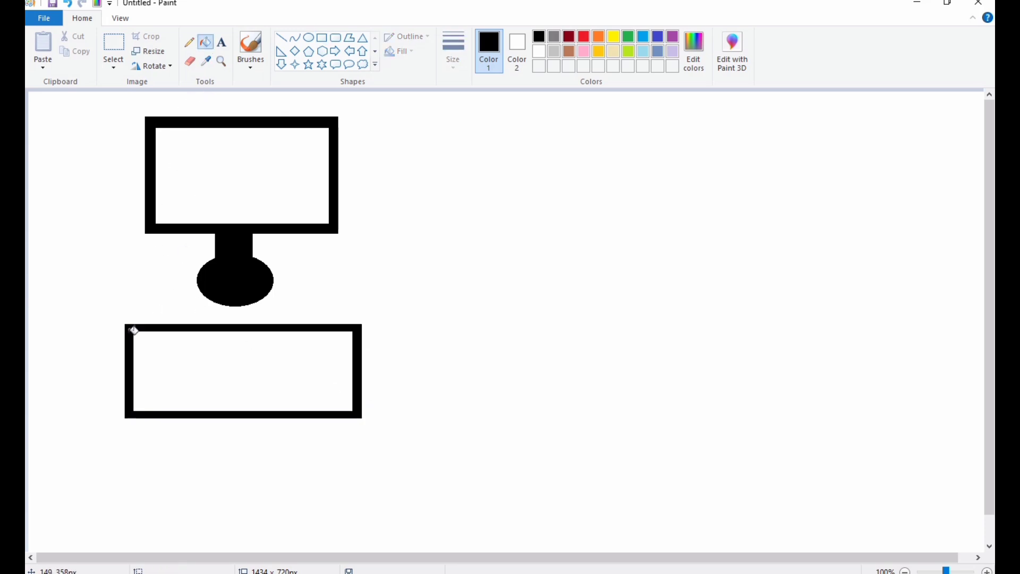
left_click(248, 350)
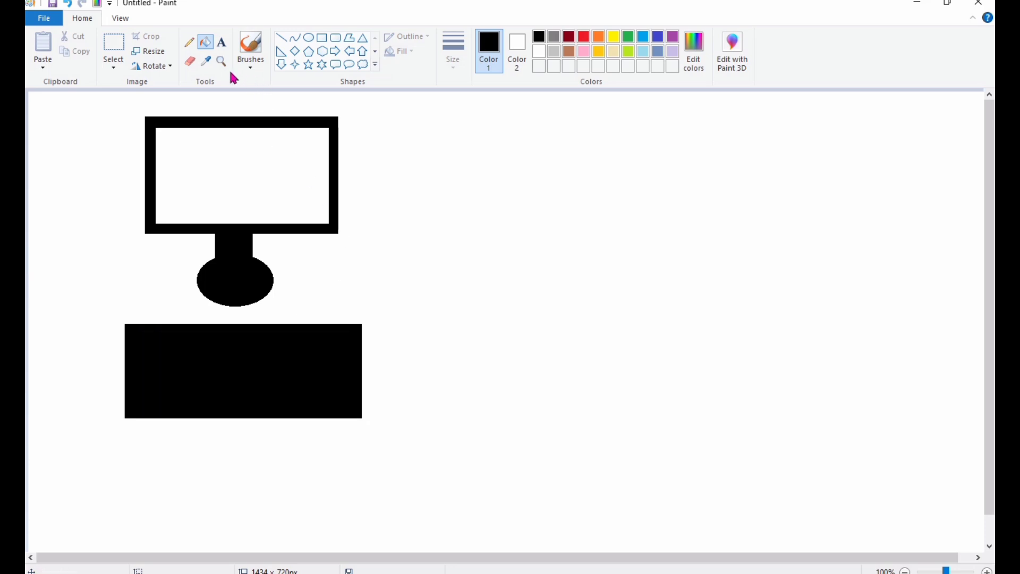
left_click(190, 61)
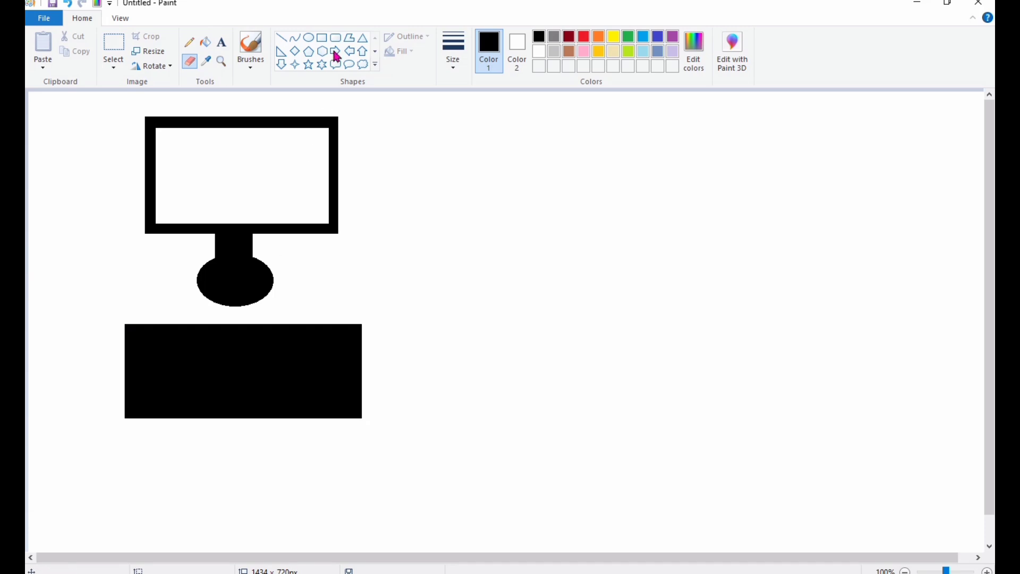
With white as Color 1, draw three small rectangles along the box's top-left, undoing an extra fourth.
left_click(322, 37)
left_click(539, 51)
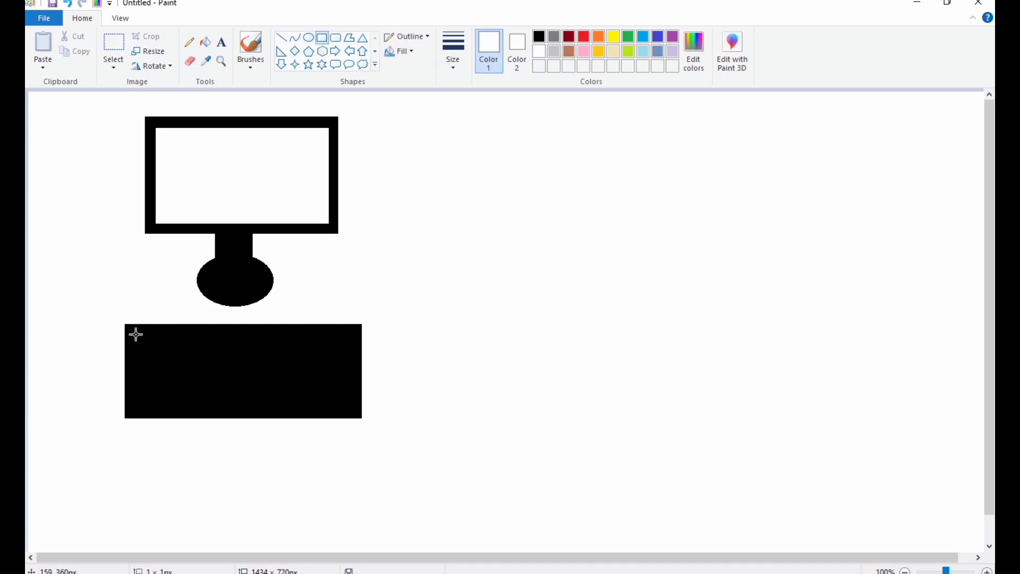
left_click_drag(136, 334, 148, 342)
key("Up")
key("Up")
key("Up")
left_click(156, 338)
mouse_move(148, 331)
left_mouse_down()
mouse_move(172, 338)
mouse_move(159, 337)
left_mouse_up()
left_click(168, 333)
left_click_drag(169, 333, 179, 338)
left_click(190, 335)
left_click_drag(195, 334, 197, 336)
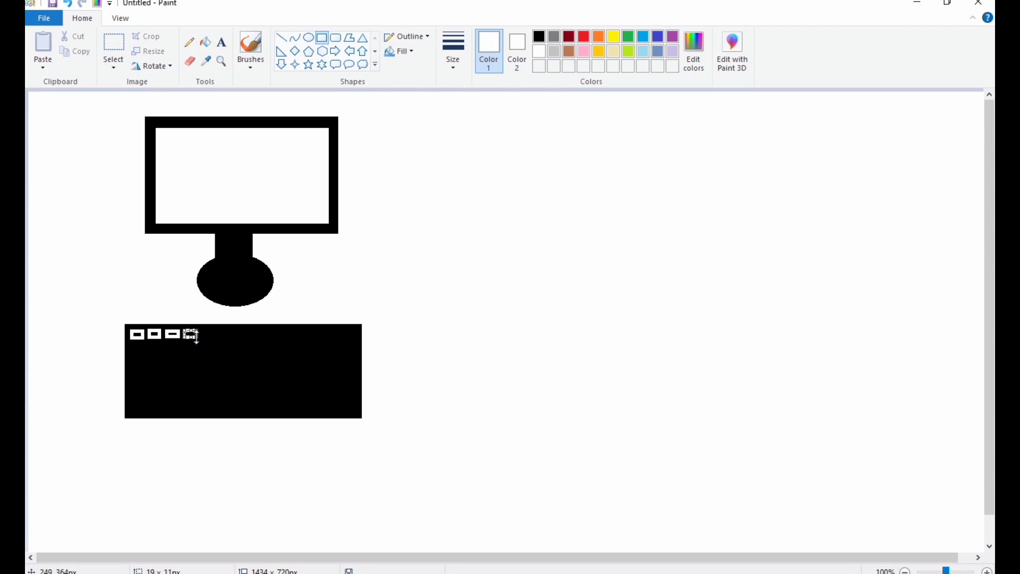
left_click(232, 335)
key("ctrl+z")
Copy the three-key group and paste it across to complete the keyboard's top row.
left_click(113, 45)
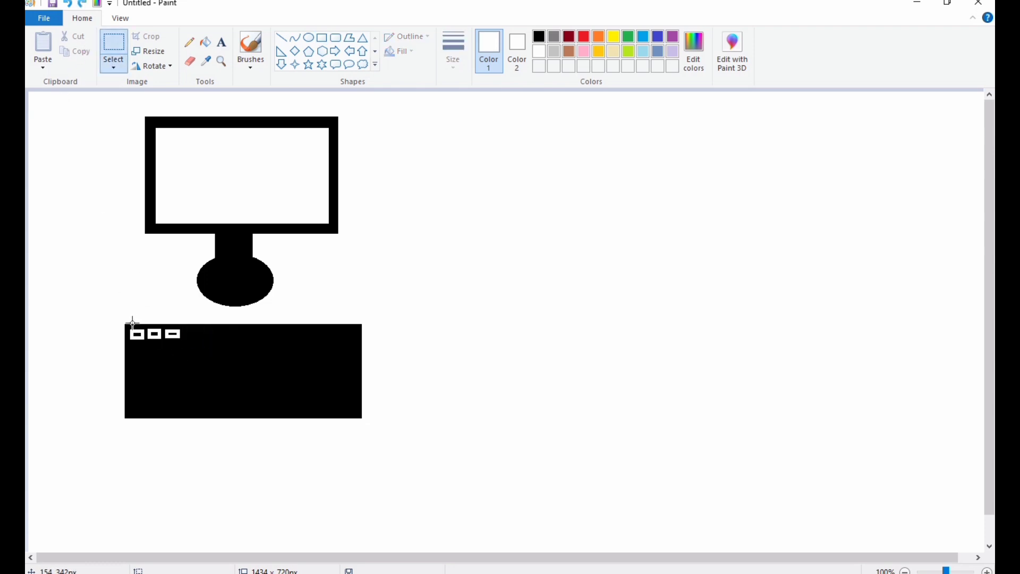
left_click_drag(127, 326, 184, 342)
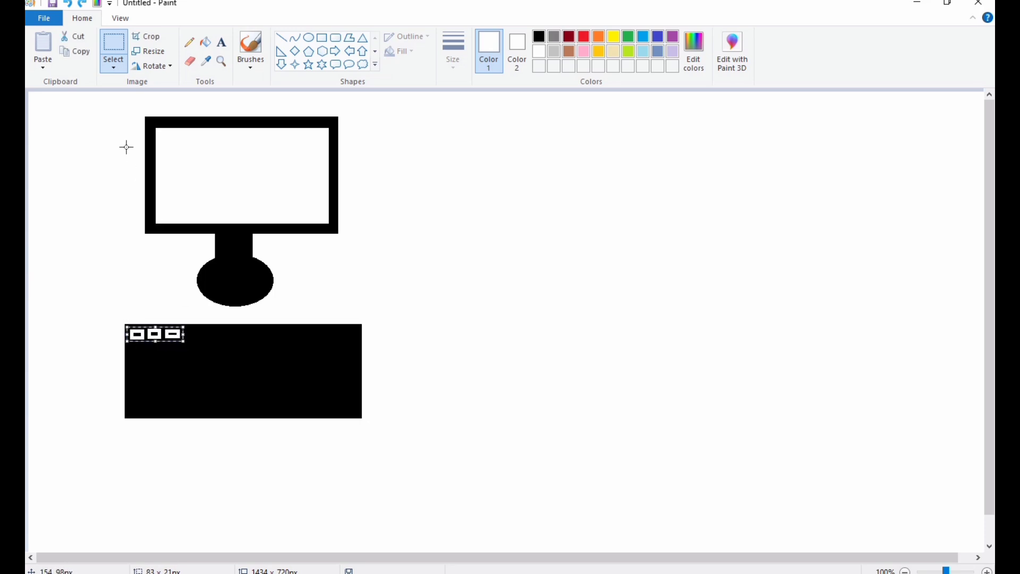
left_click(87, 57)
left_click(43, 48)
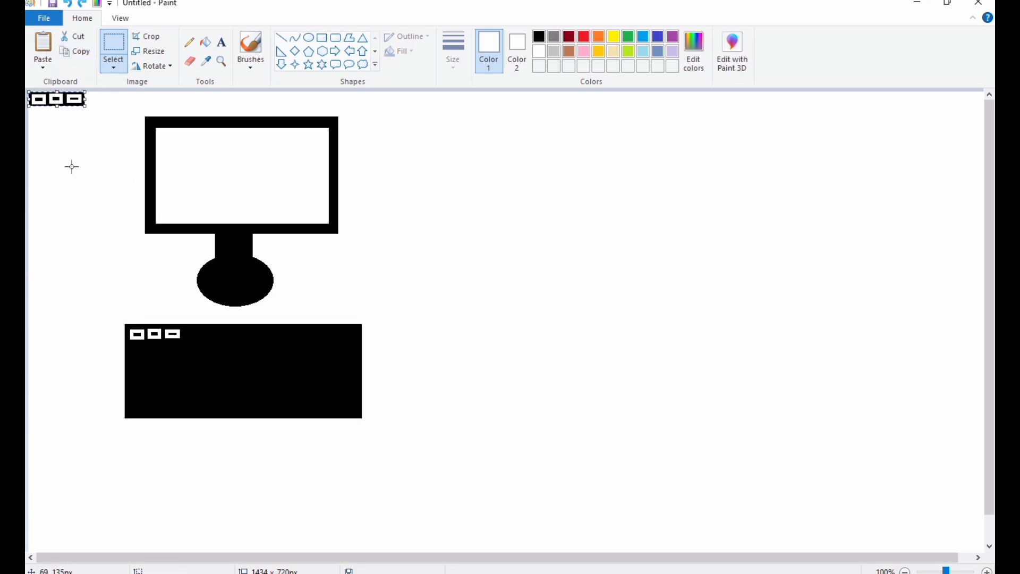
left_click_drag(74, 99, 226, 335)
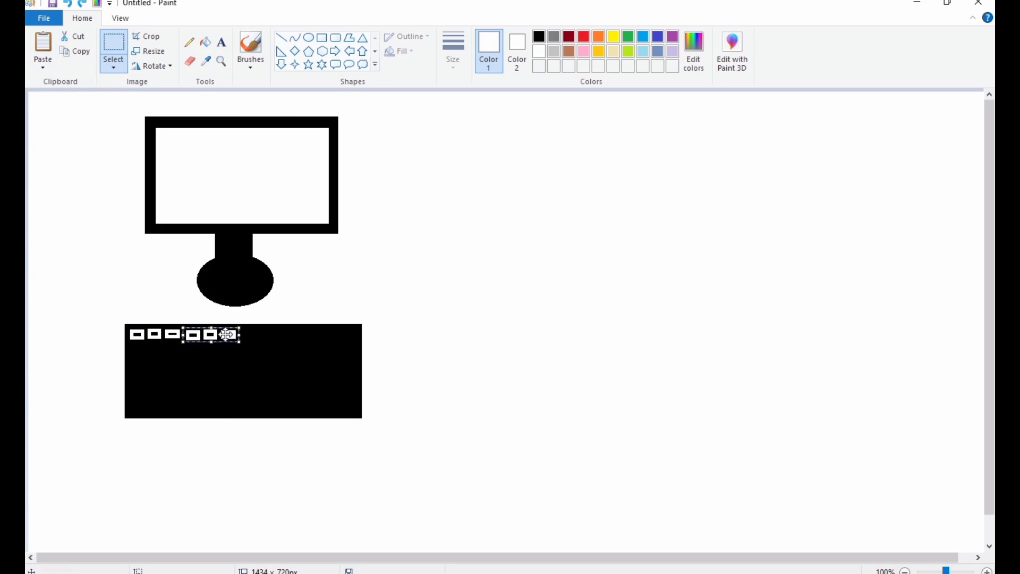
left_click(51, 56)
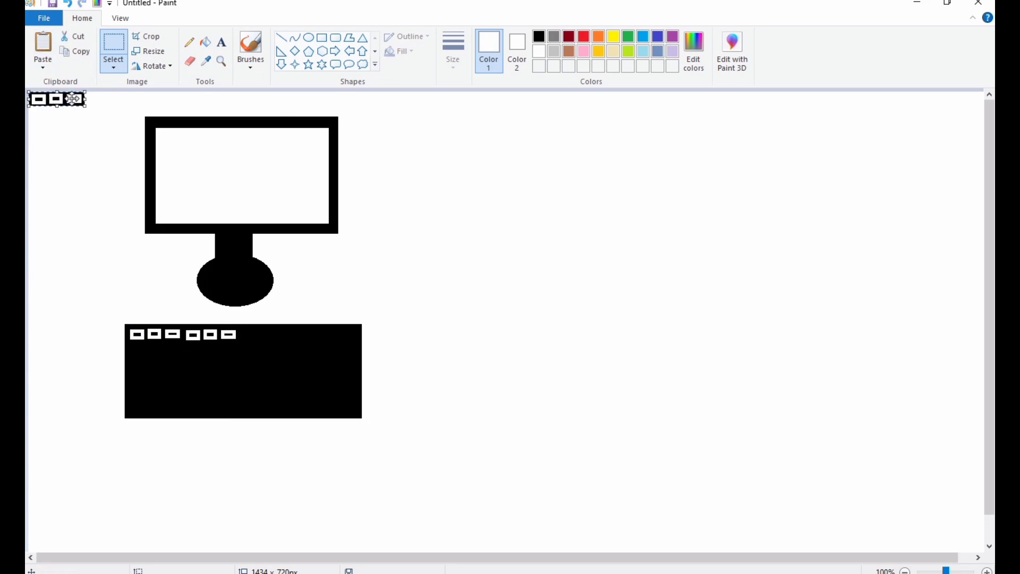
left_click_drag(74, 99, 285, 335)
left_click(45, 51)
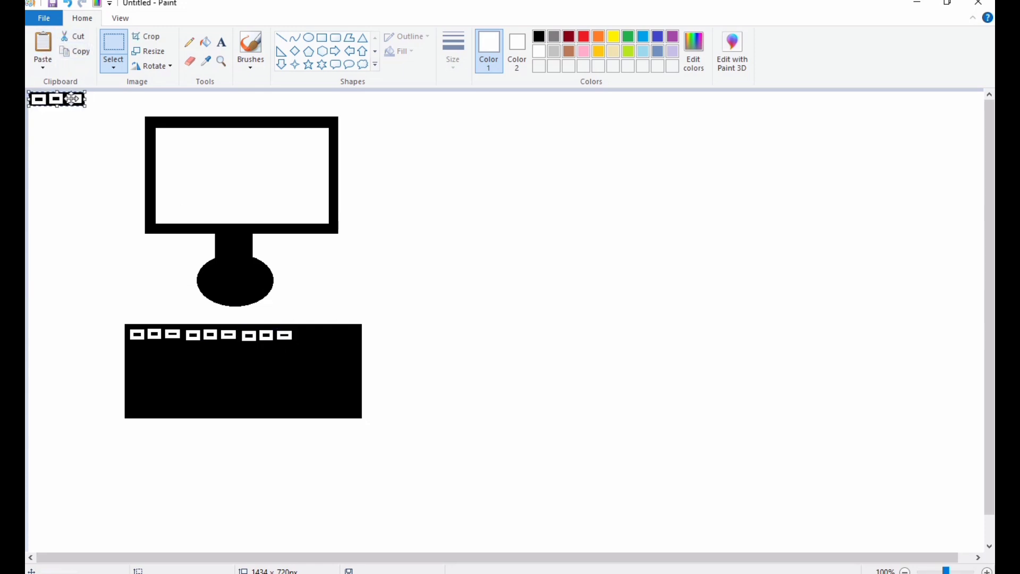
left_click_drag(74, 99, 349, 334)
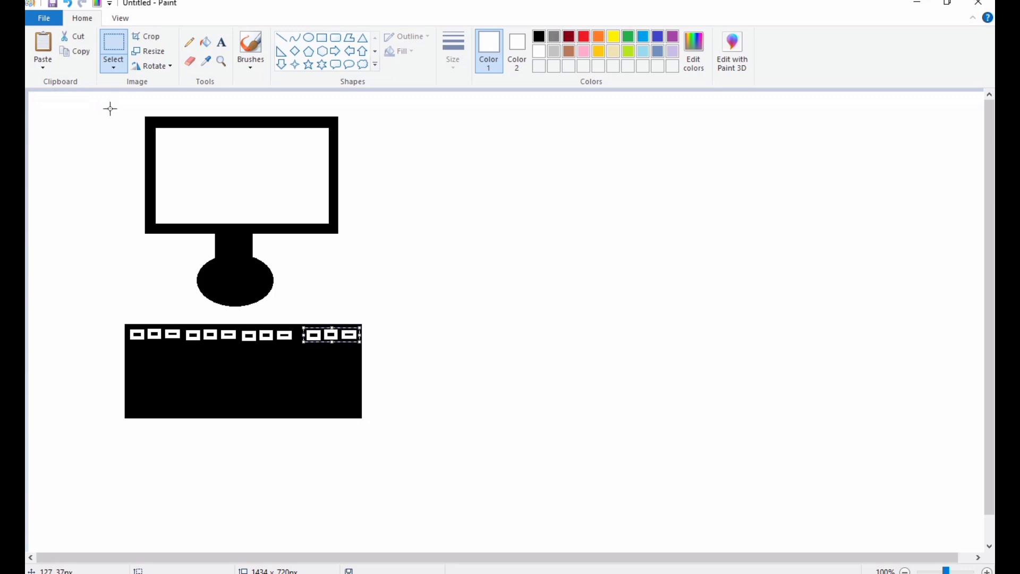
left_click(134, 343)
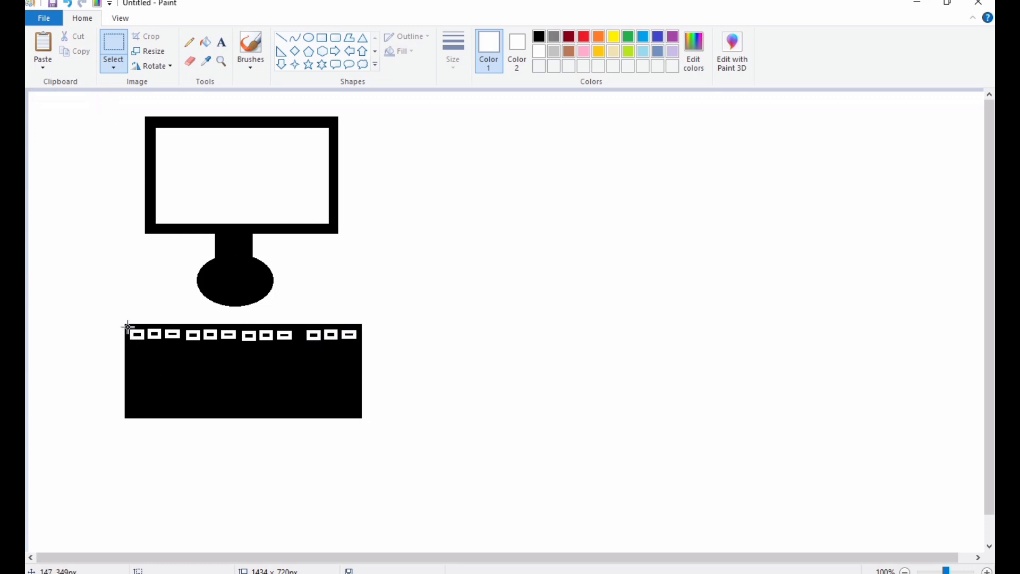
Copy the top key row and paste it as the second through fifth rows.
left_click_drag(127, 327, 297, 343)
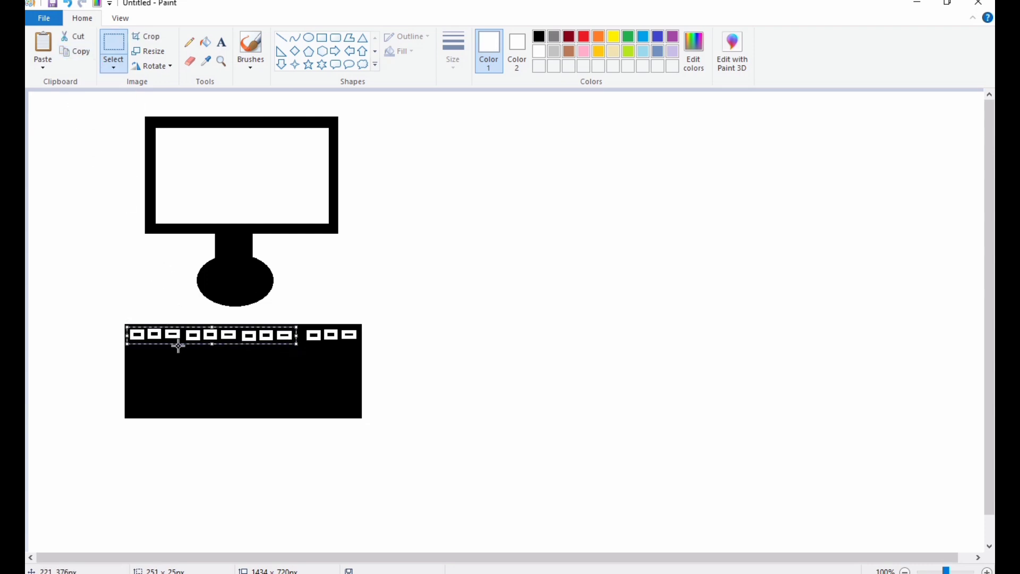
left_click(75, 53)
left_click(43, 45)
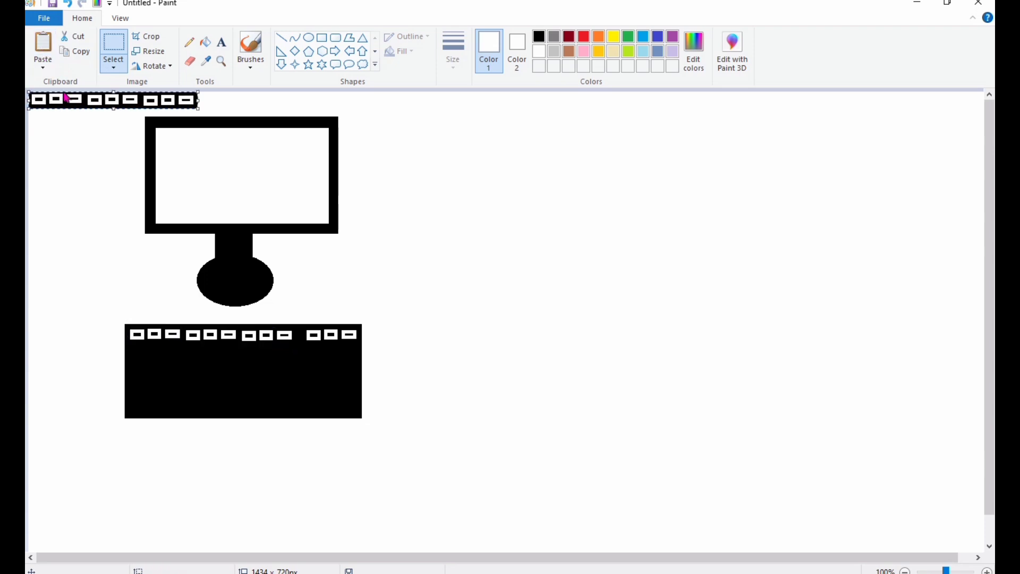
left_click_drag(97, 110, 190, 352)
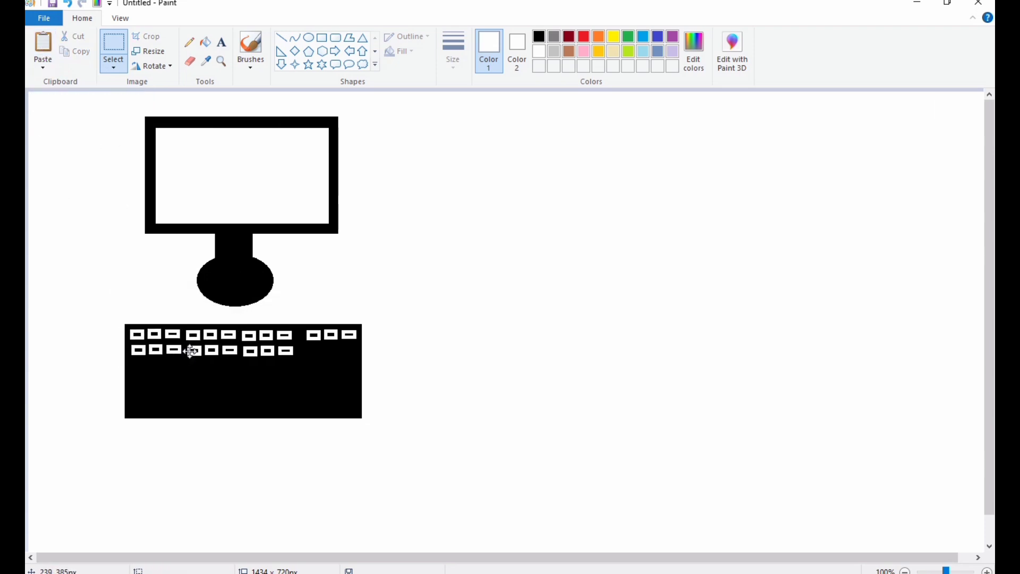
left_click(43, 45)
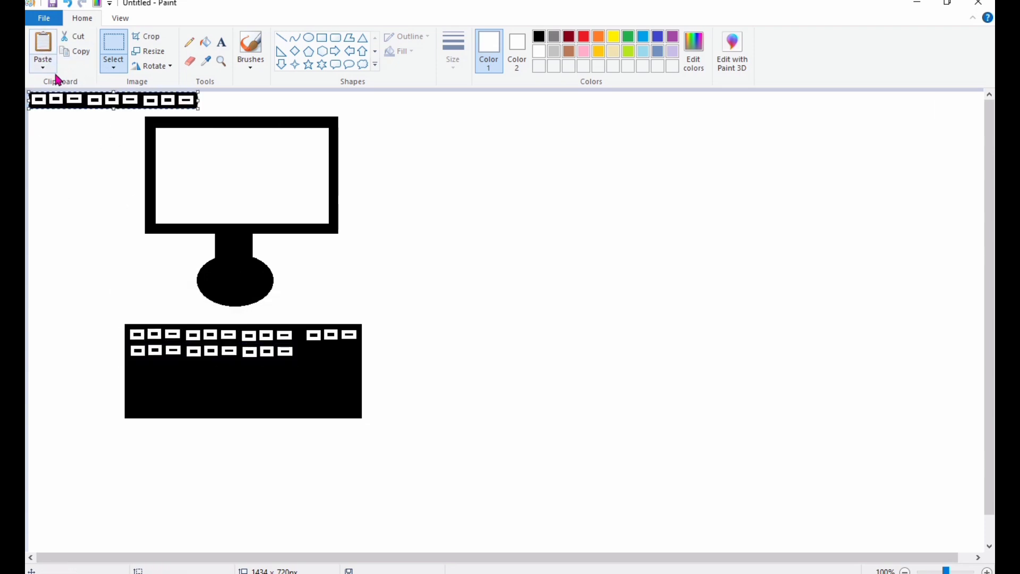
mouse_move(80, 101)
left_mouse_down()
mouse_move(123, 251)
mouse_move(177, 368)
left_mouse_up()
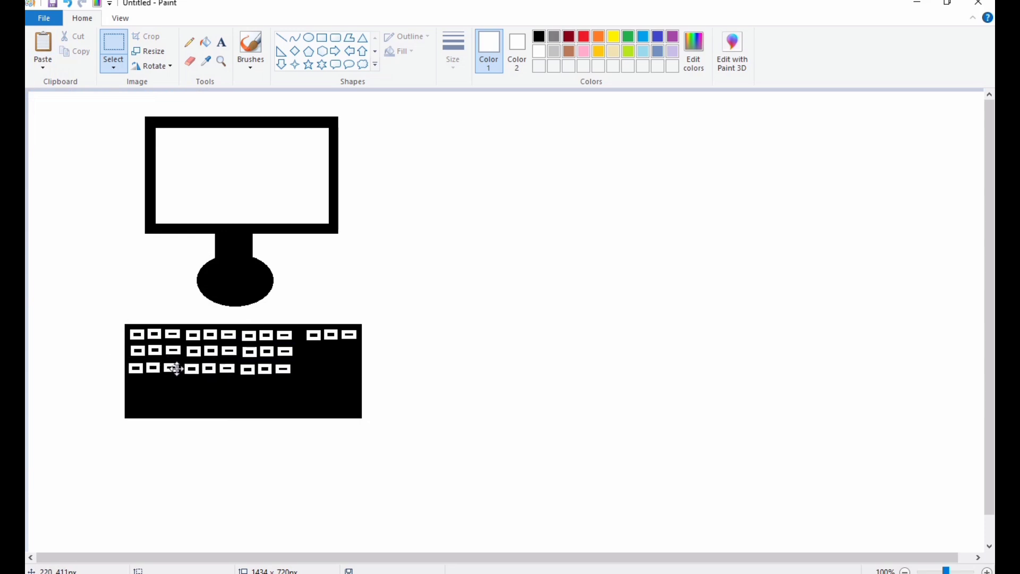
left_click(42, 45)
left_click_drag(65, 101, 168, 384)
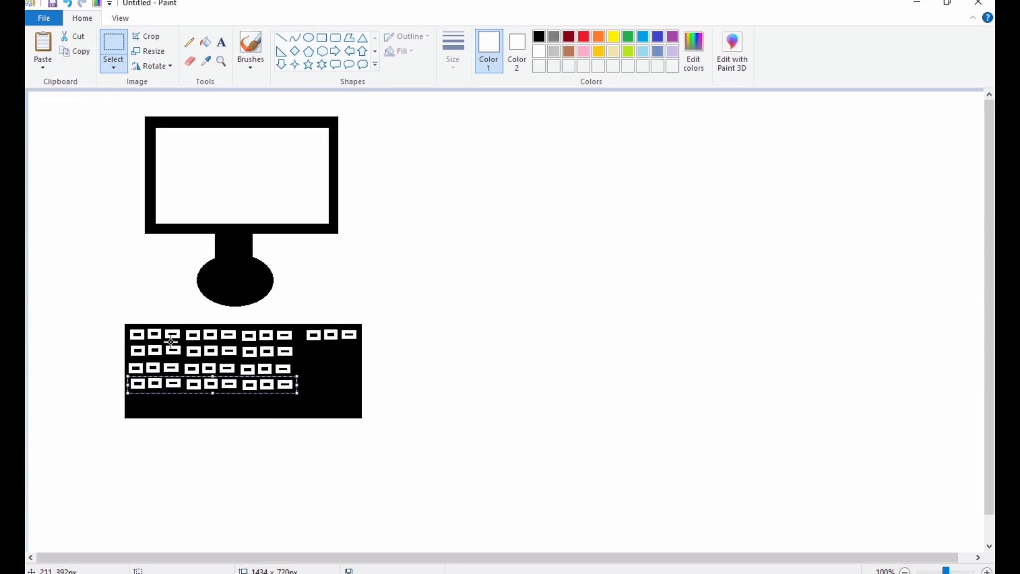
left_click(42, 46)
left_click_drag(67, 101, 169, 401)
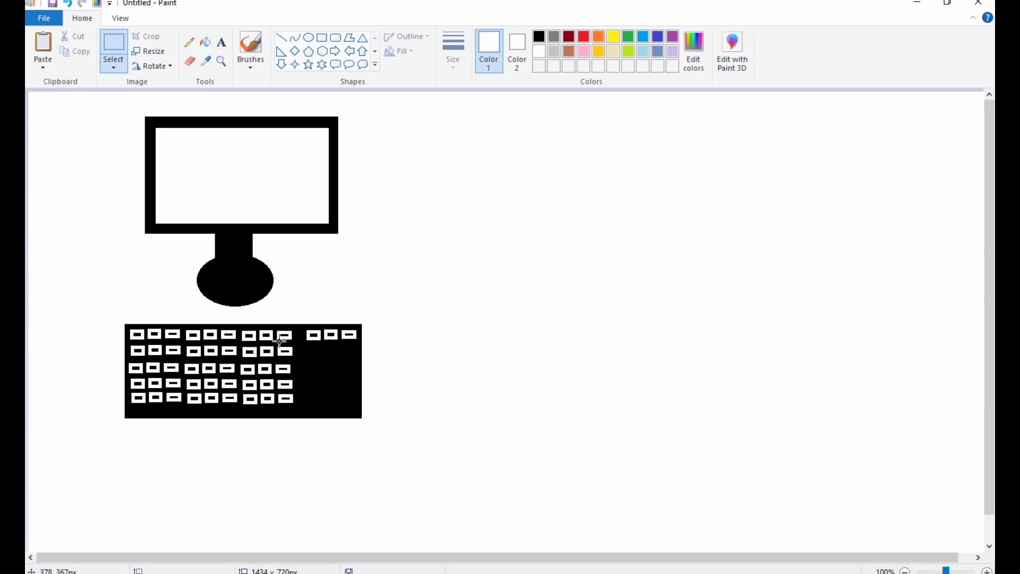
Copy a two-row, three-key block into the keyboard's empty right and lower-right areas.
left_click_drag(239, 328, 296, 360)
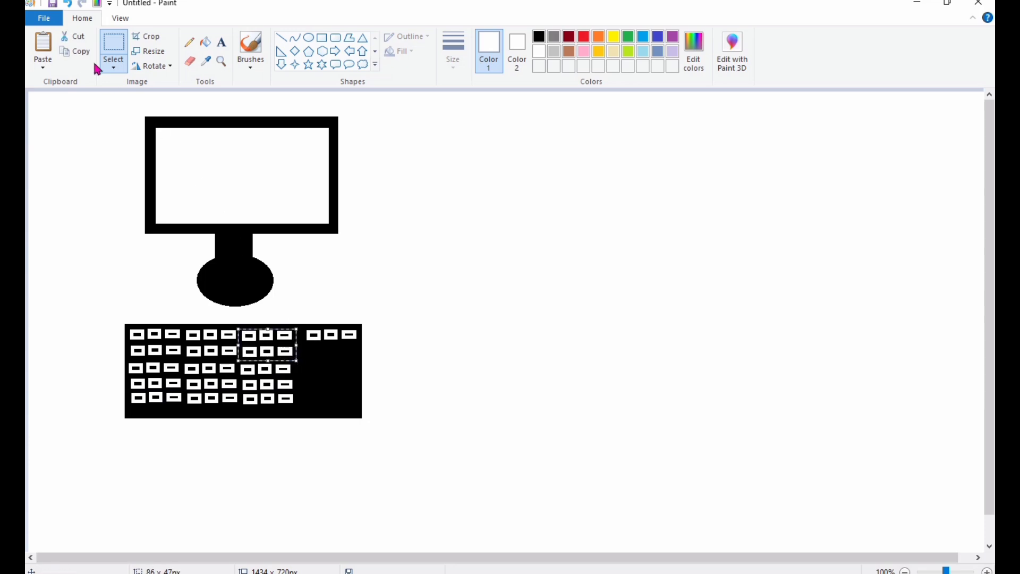
left_click(81, 52)
left_click(43, 44)
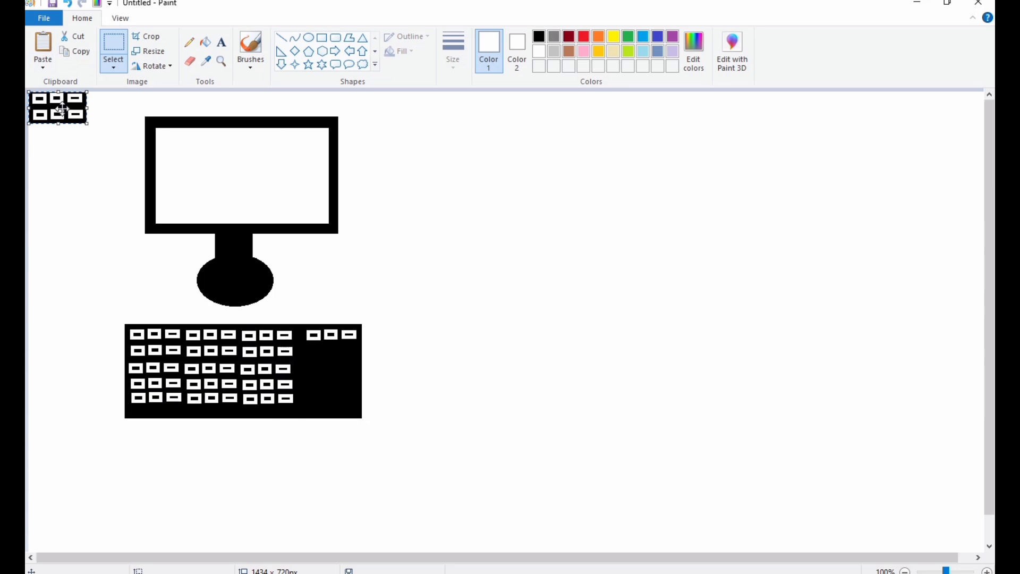
mouse_move(62, 108)
left_mouse_down()
mouse_move(330, 369)
mouse_move(336, 362)
left_mouse_up()
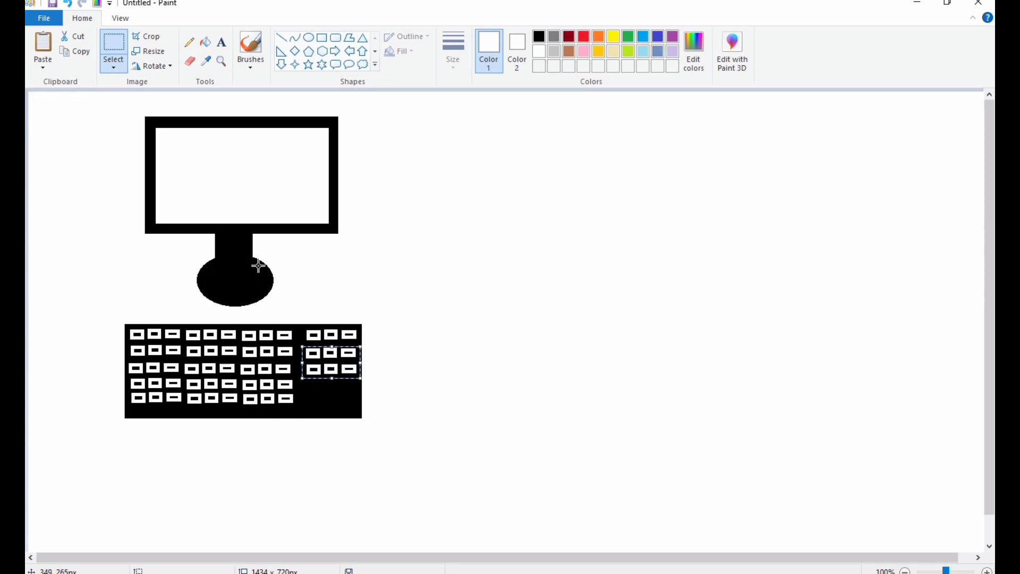
left_click(44, 53)
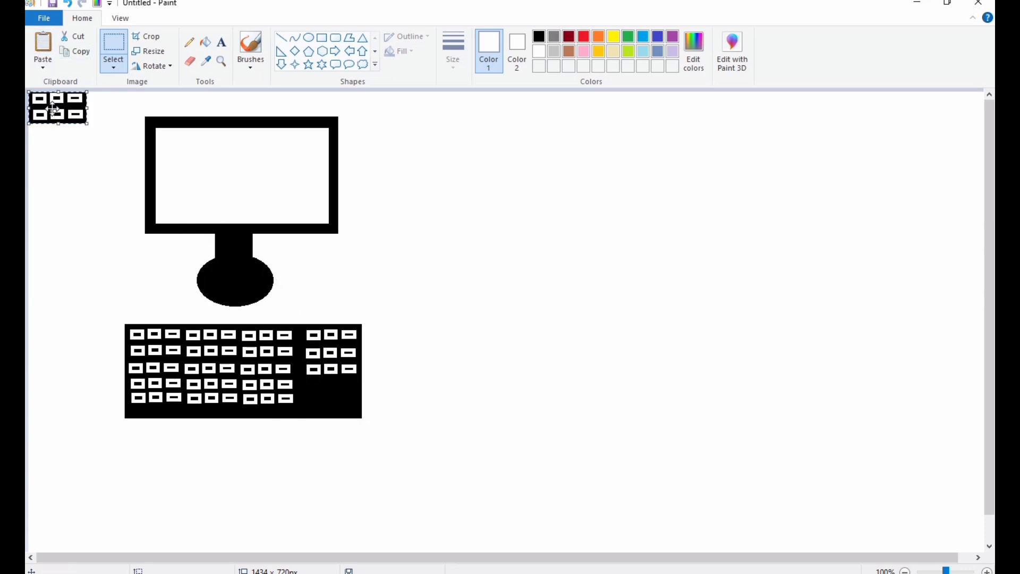
left_click_drag(53, 109, 325, 393)
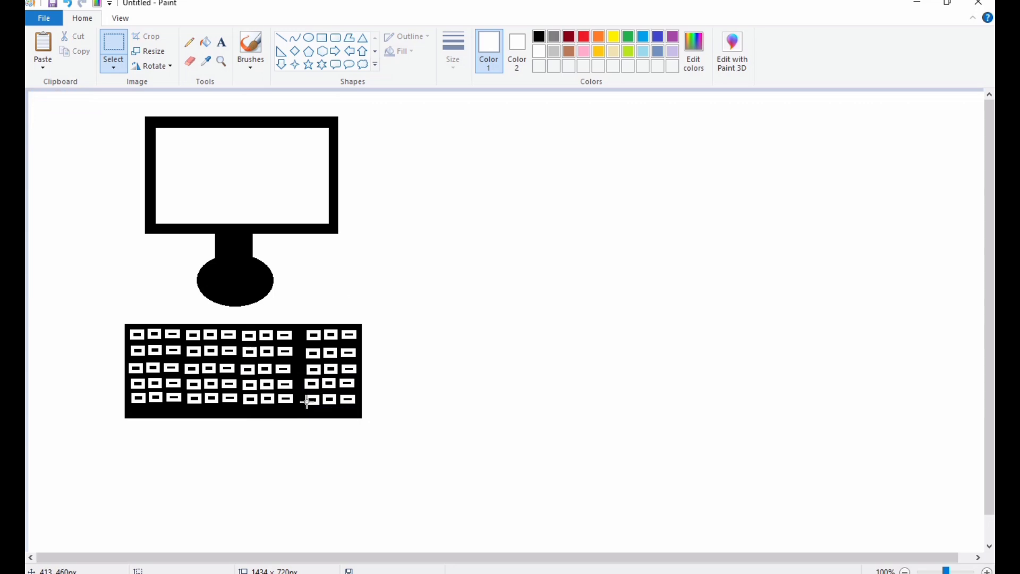
Select and delete the bottom-right keys to leave one wide white key.
left_click_drag(304, 395, 319, 403)
left_click_drag(343, 406, 357, 407)
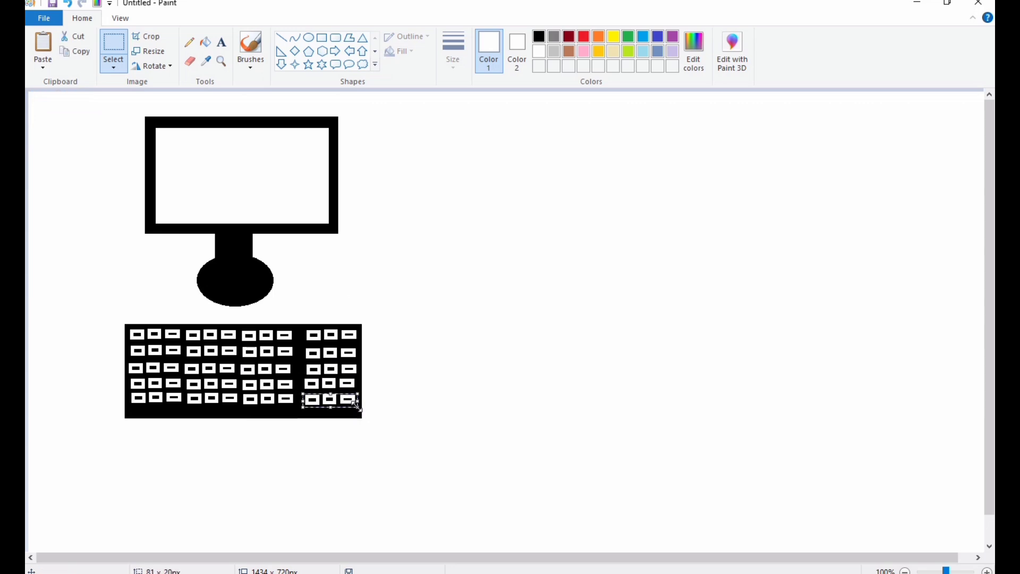
key("Delete")
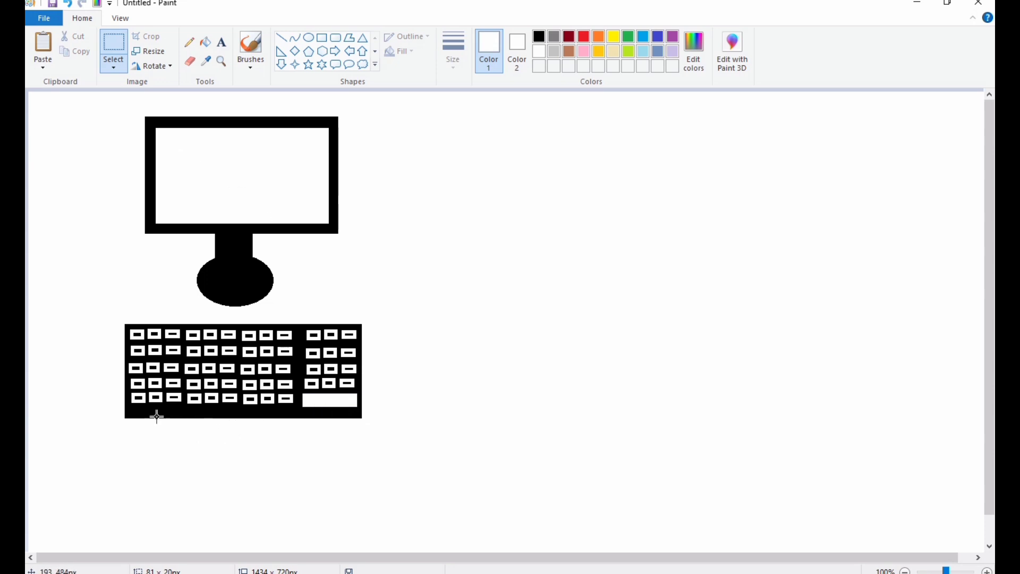
Draw a spacebar outline along the keyboard's bottom edge and fill it white.
left_click_drag(151, 408, 269, 419)
left_click_drag(268, 419, 240, 412)
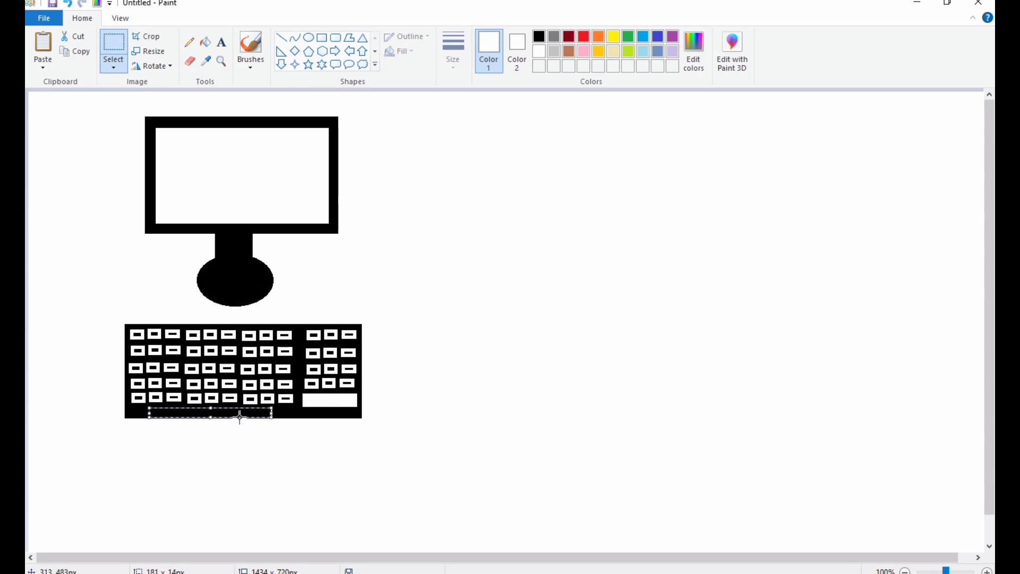
left_click(239, 419)
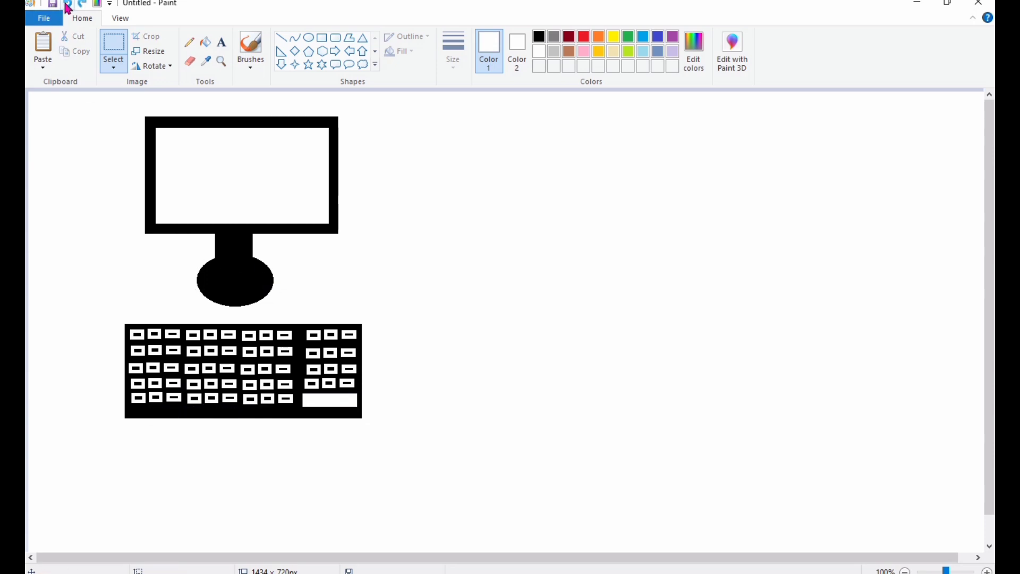
left_click(322, 38)
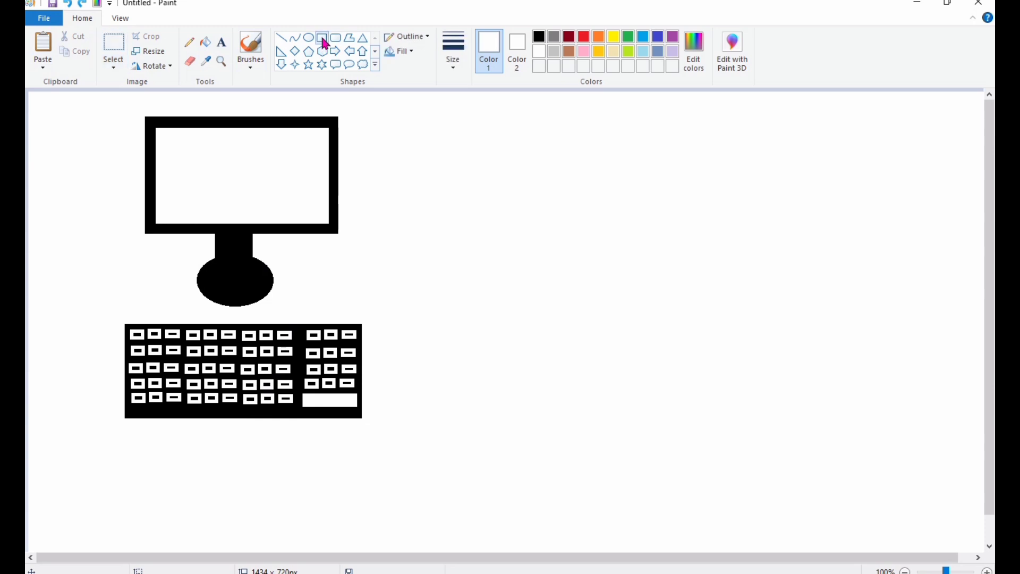
mouse_move(150, 407)
left_mouse_down()
mouse_move(271, 415)
mouse_move(248, 411)
left_mouse_up()
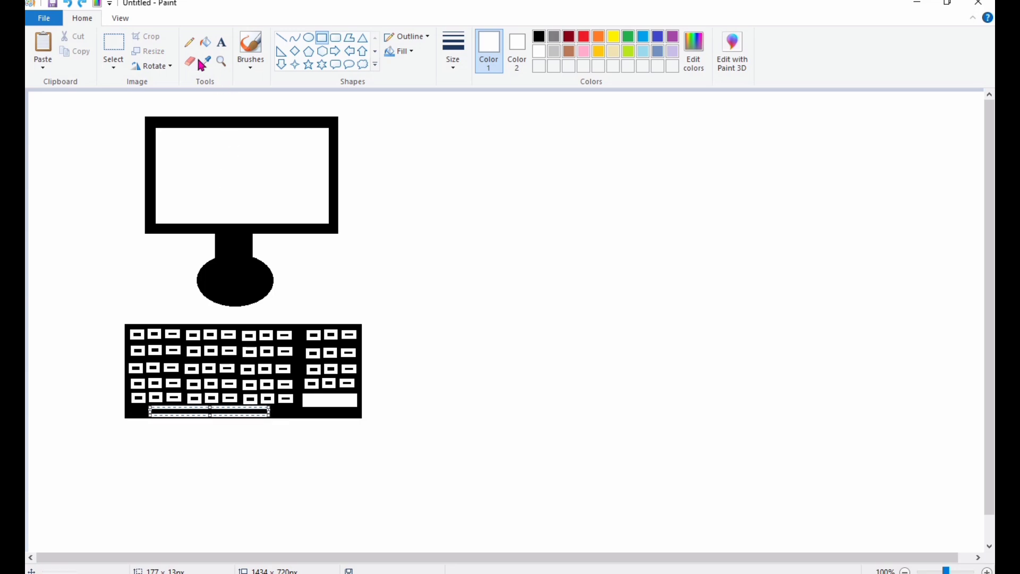
left_click(205, 41)
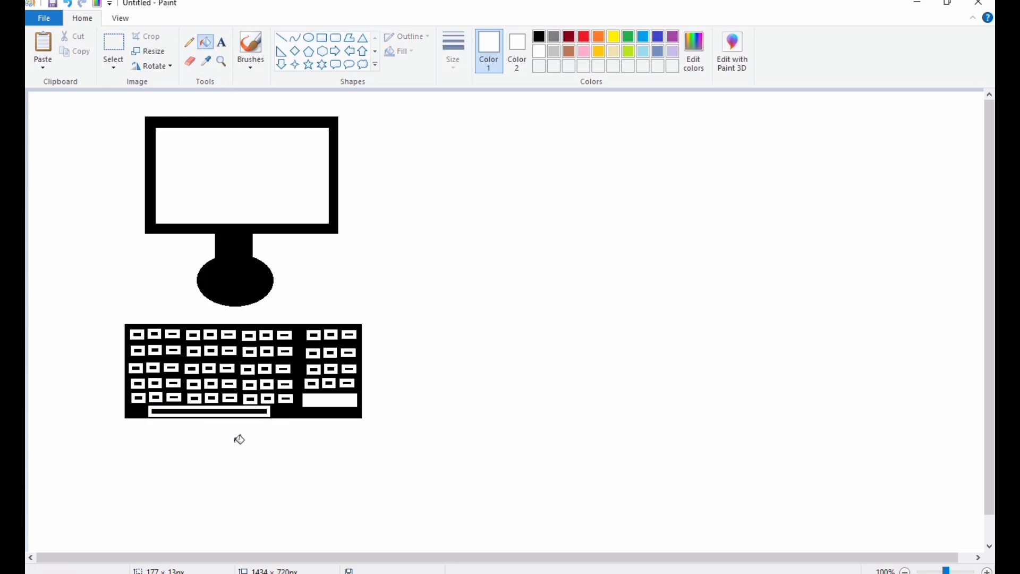
left_click(237, 411)
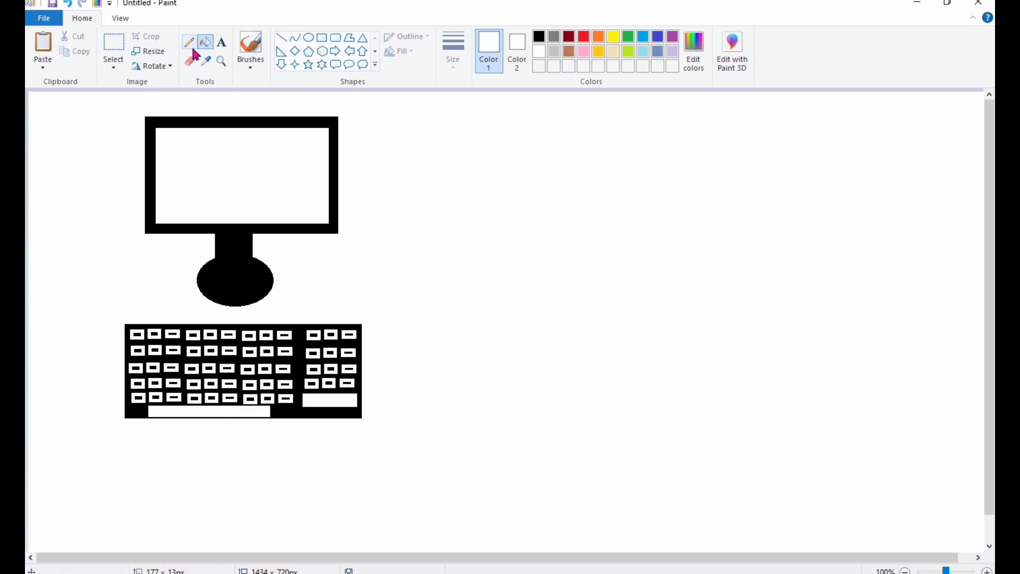
In black, draw the tower's double-outlined rectangle to the right of the monitor.
left_click(321, 39)
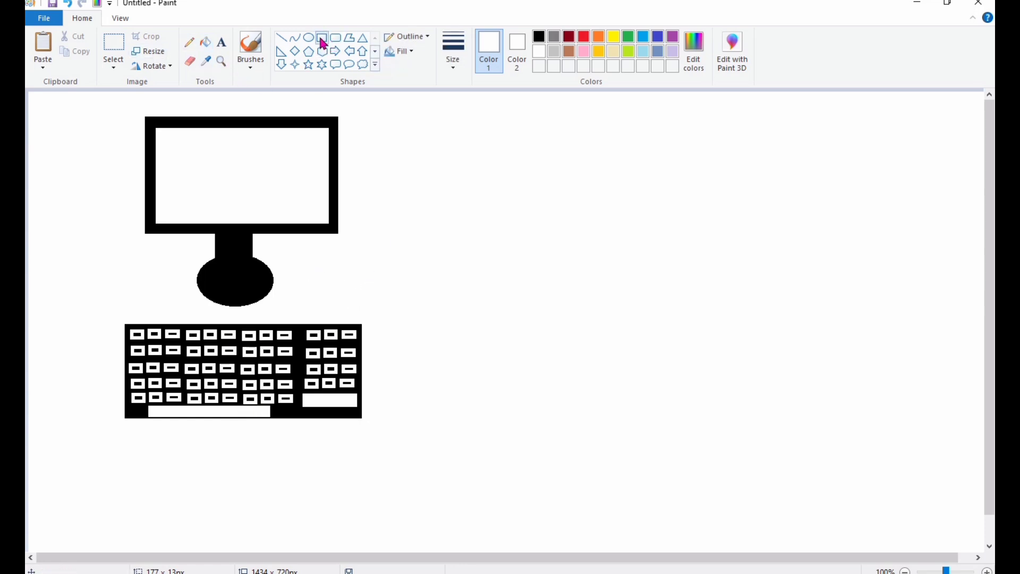
left_click_drag(479, 156, 538, 271)
left_click(539, 37)
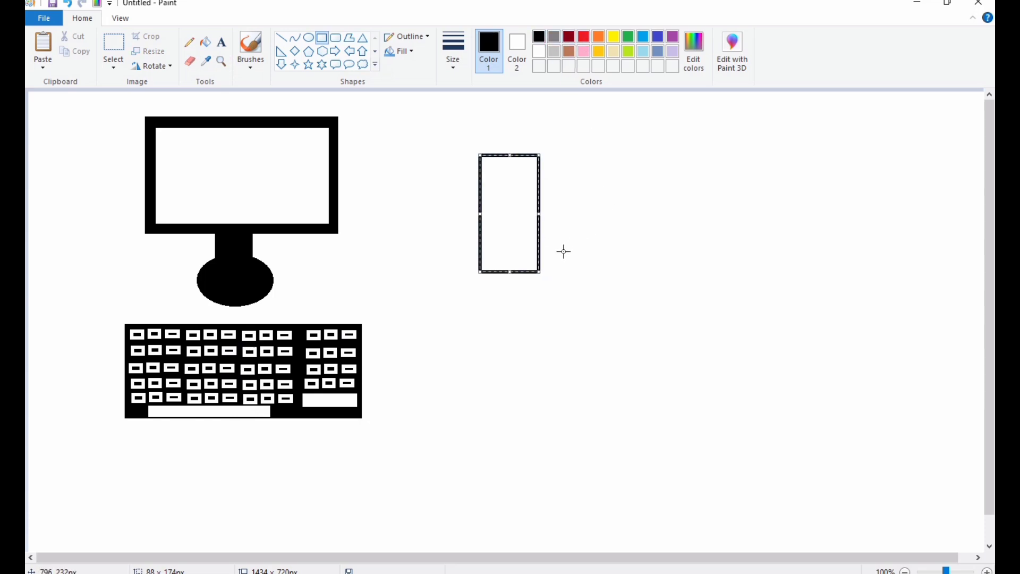
mouse_move(540, 273)
left_mouse_down()
mouse_move(576, 308)
mouse_move(586, 336)
left_mouse_up()
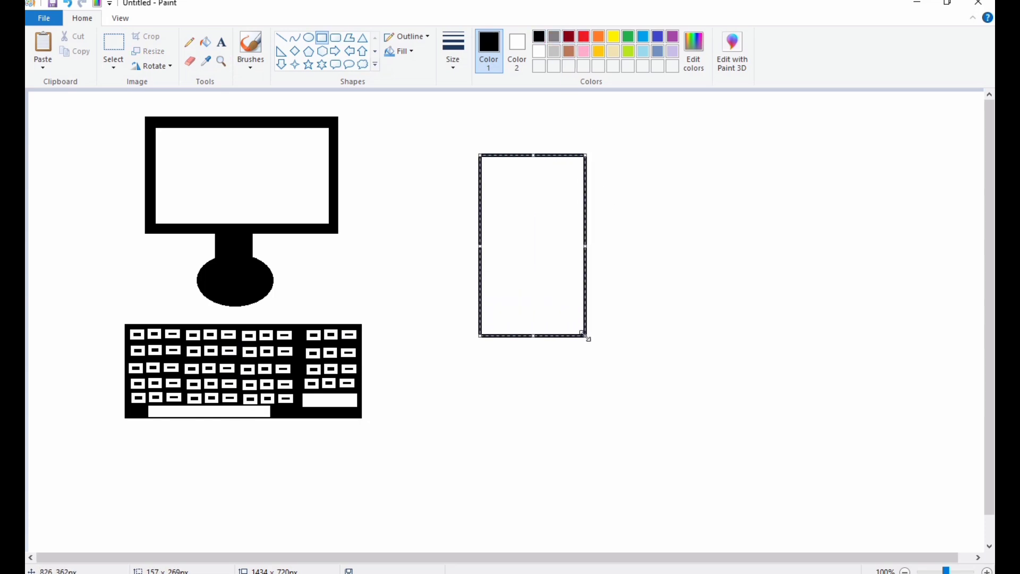
left_click_drag(537, 273, 504, 244)
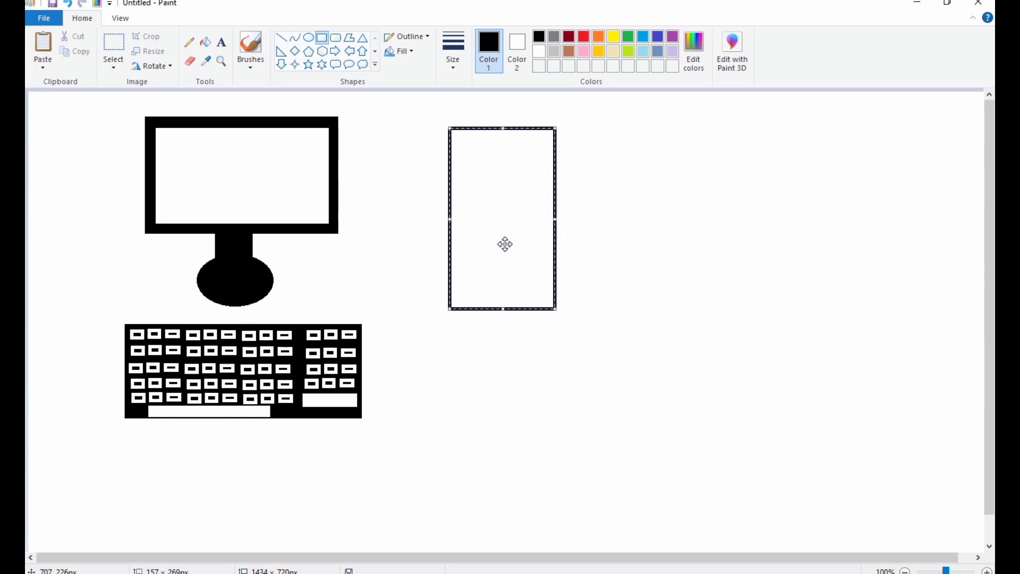
left_click(603, 224)
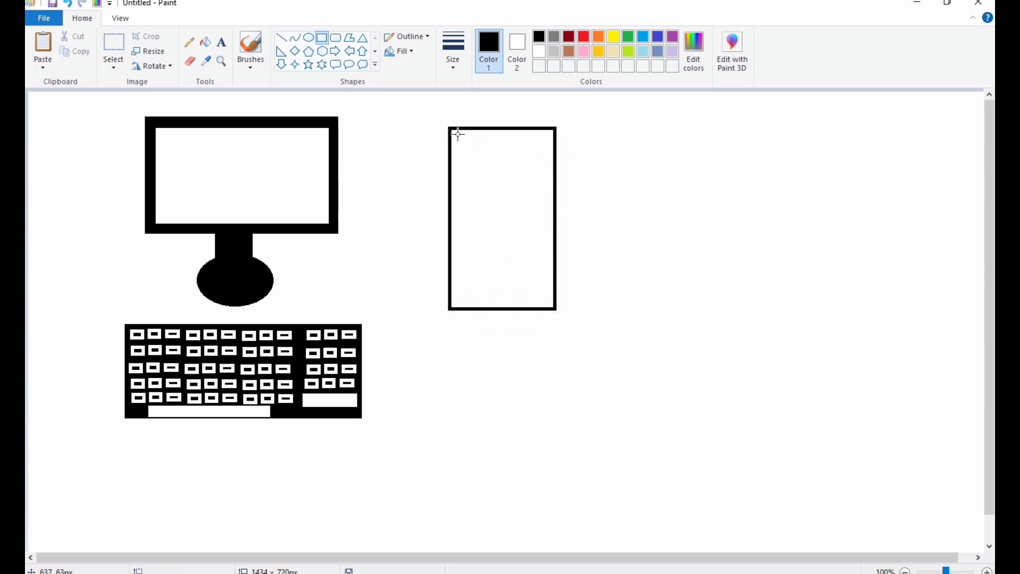
mouse_move(457, 134)
left_mouse_down()
mouse_move(467, 171)
mouse_move(519, 235)
mouse_move(549, 305)
left_mouse_up()
left_click(593, 271)
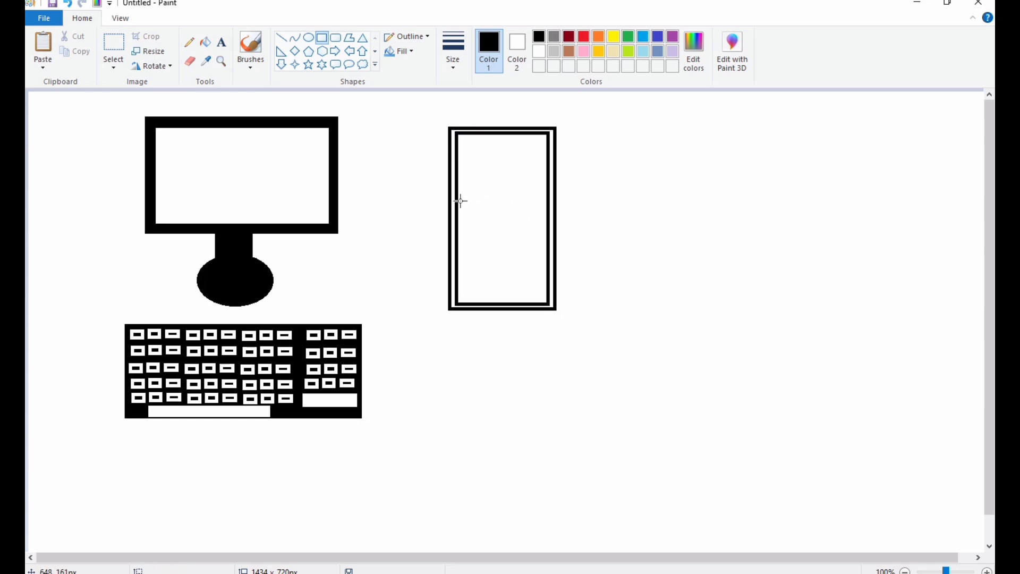
Draw the tower's middle panel and the vertical bay outlines in its lower section.
left_click_drag(455, 195, 547, 237)
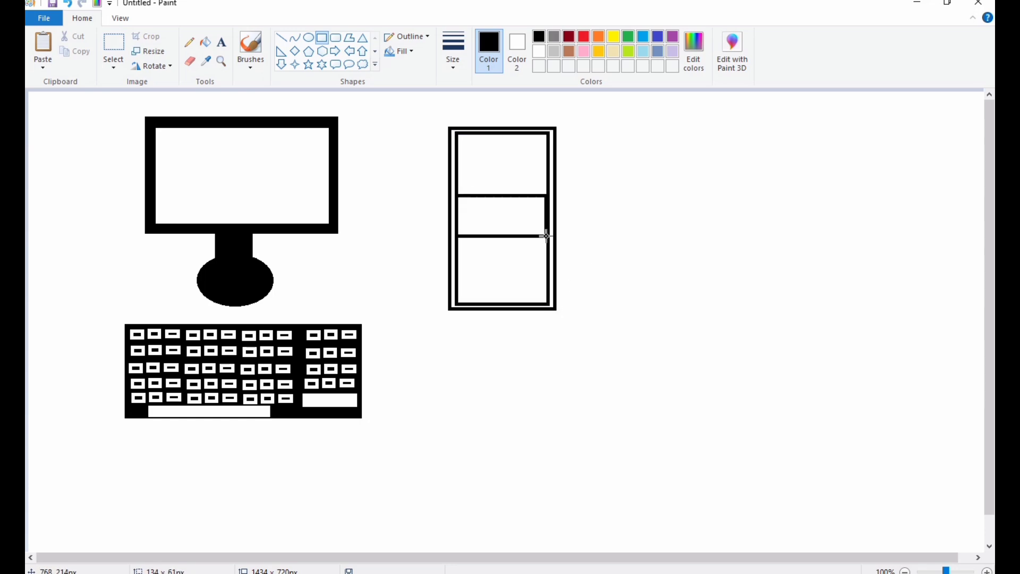
left_click(605, 192)
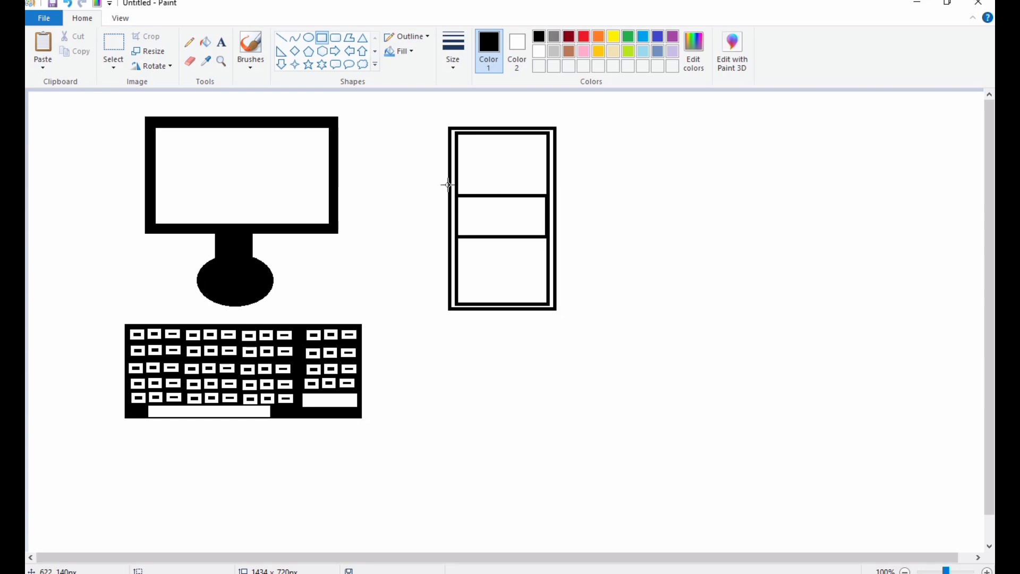
left_click_drag(456, 186, 550, 242)
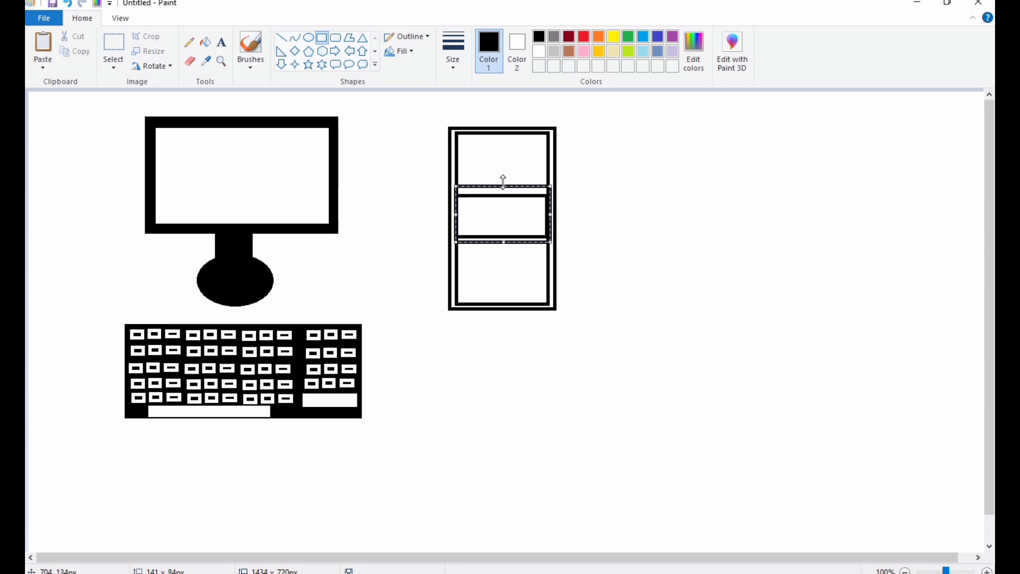
left_click_drag(501, 186, 501, 189)
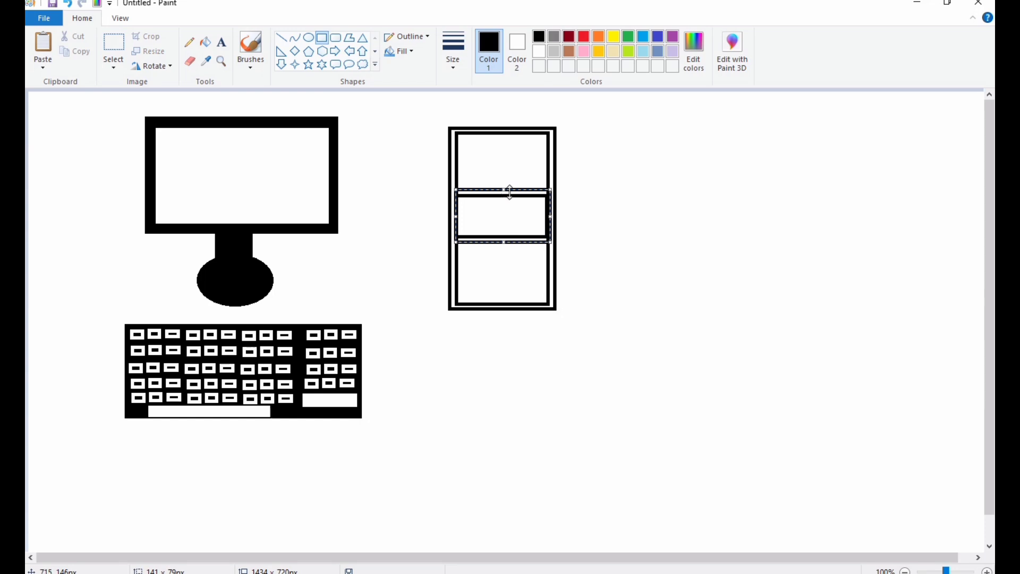
left_click(574, 195)
left_click_drag(488, 242, 518, 302)
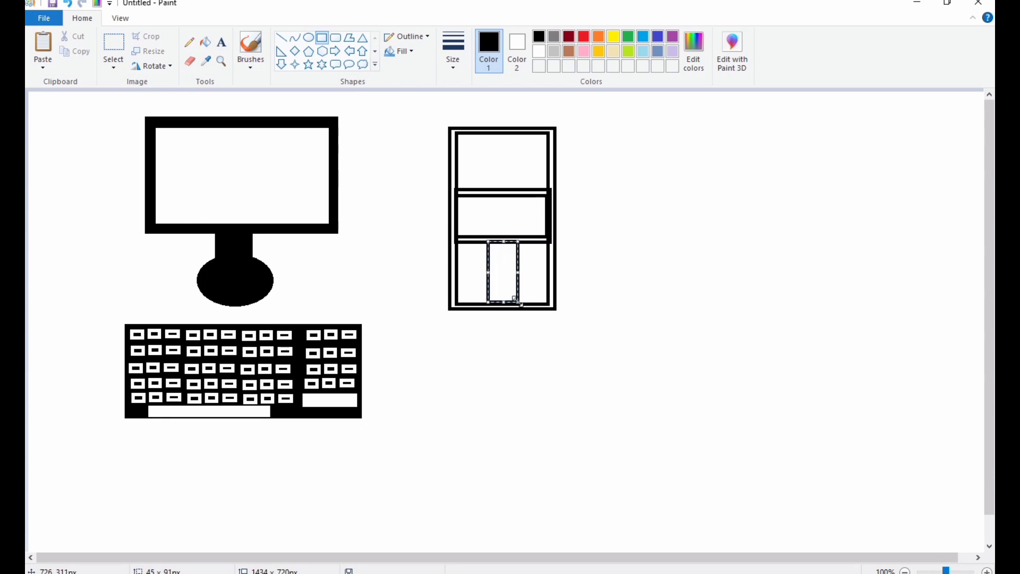
left_click(598, 251)
mouse_move(476, 240)
left_mouse_down()
mouse_move(525, 300)
mouse_move(522, 279)
mouse_move(484, 272)
left_mouse_up()
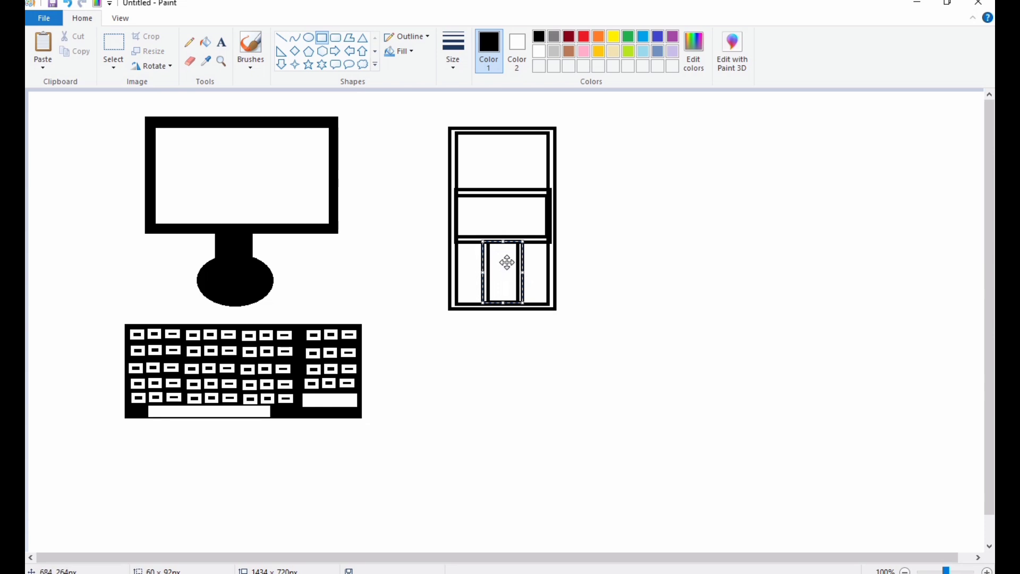
left_click(590, 216)
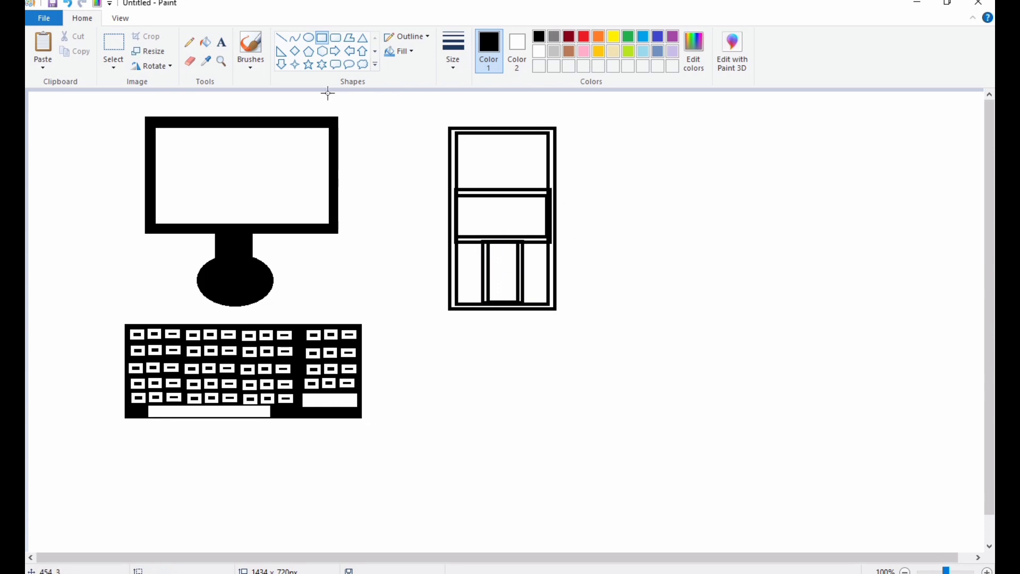
Fill the gaps around the panels, between the bays and in the double border black.
left_click(205, 42)
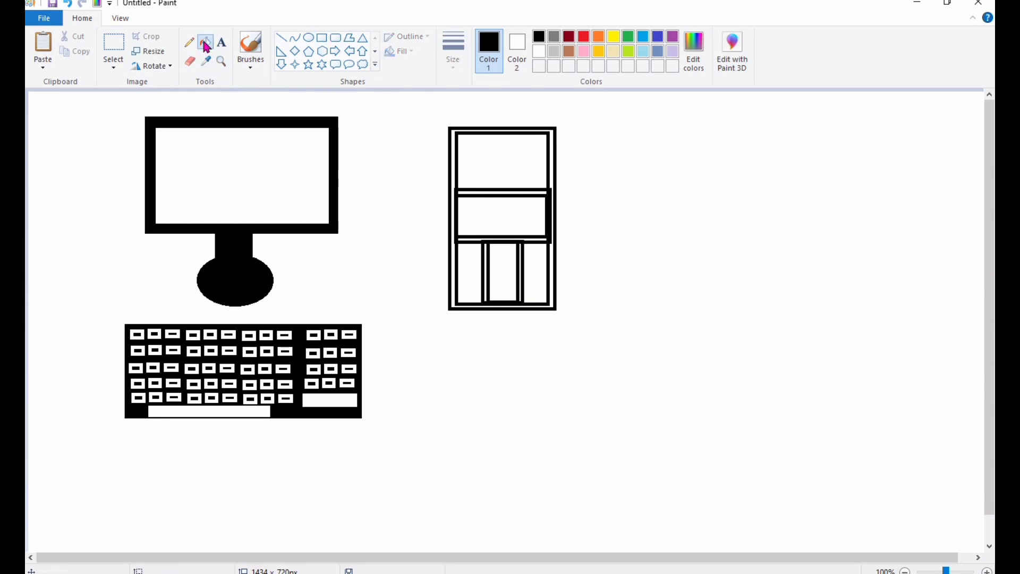
left_click(486, 191)
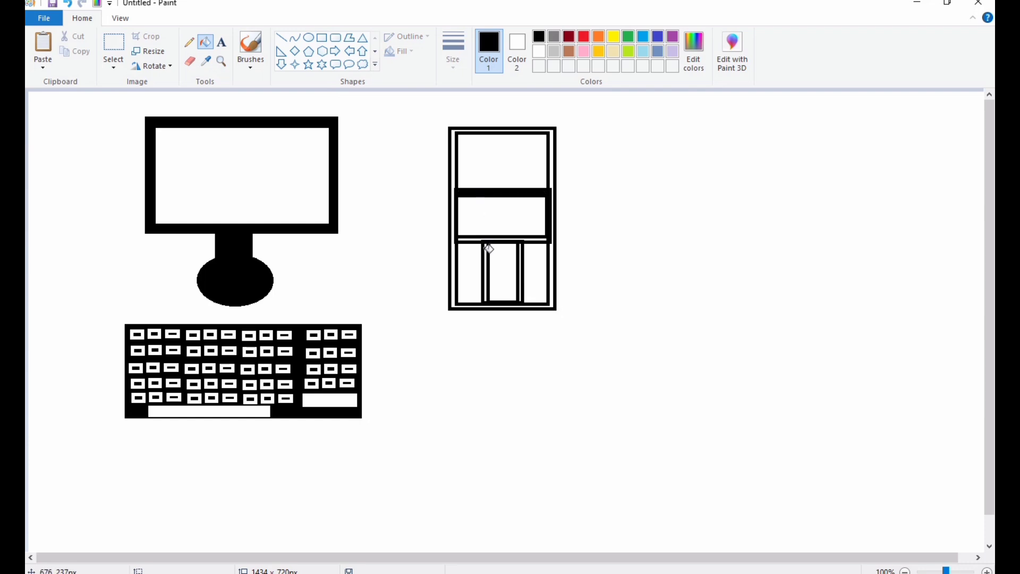
left_click(485, 249)
left_click(482, 239)
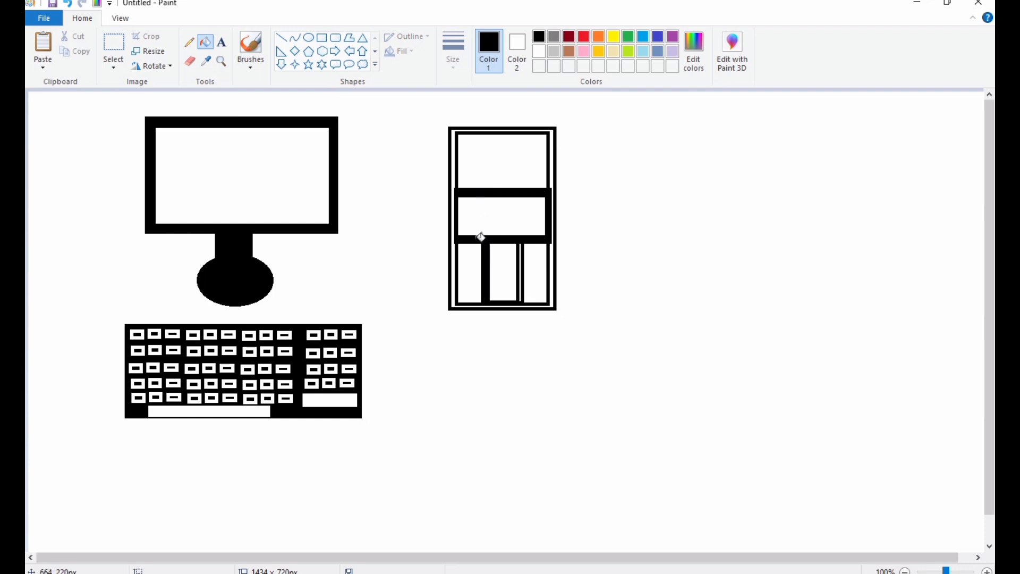
left_click(452, 257)
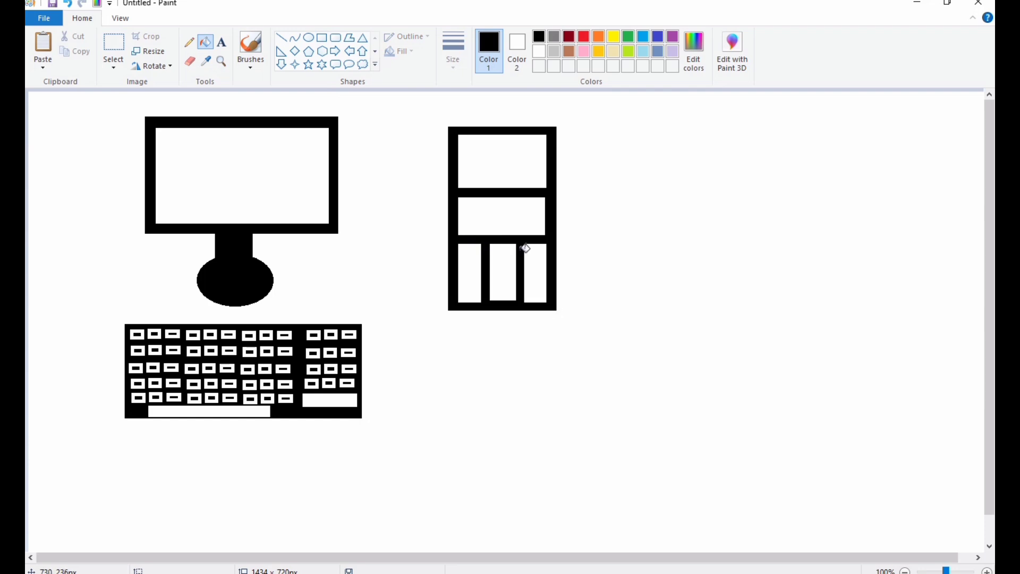
Draw a power symbol: a circle at the top panel's right with a thicker vertical stroke.
left_click(308, 37)
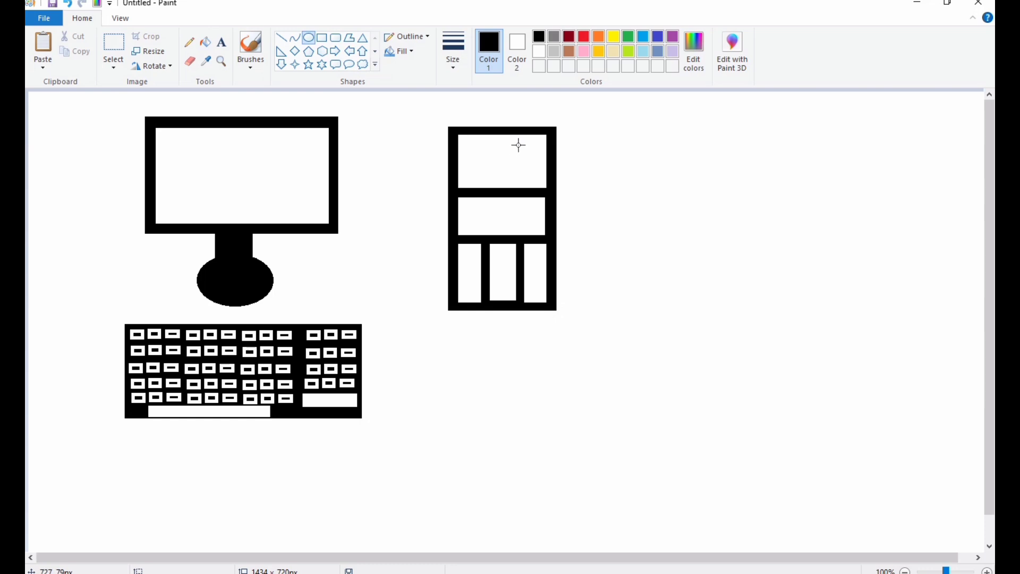
left_click_drag(518, 145, 538, 166)
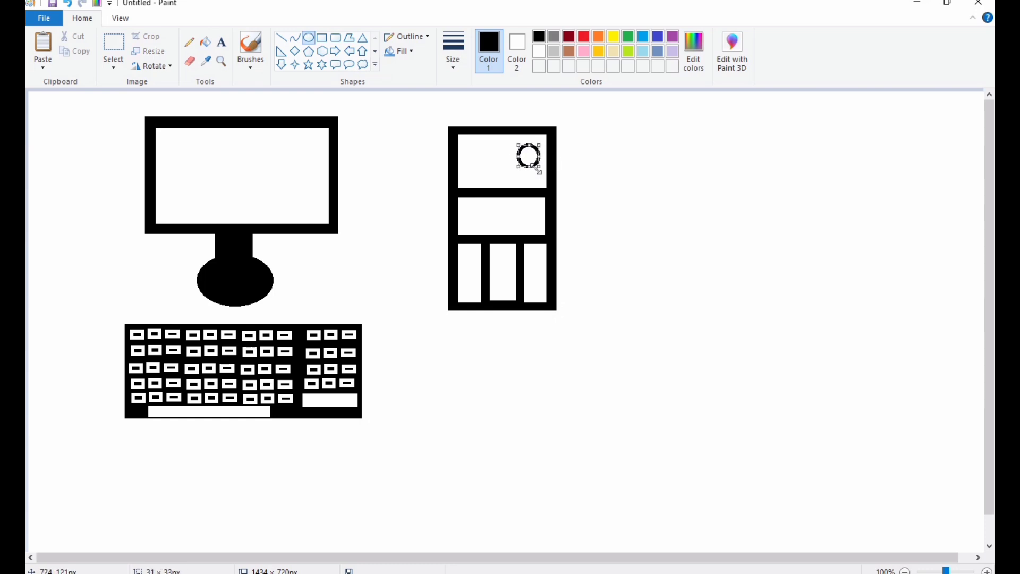
left_click(281, 38)
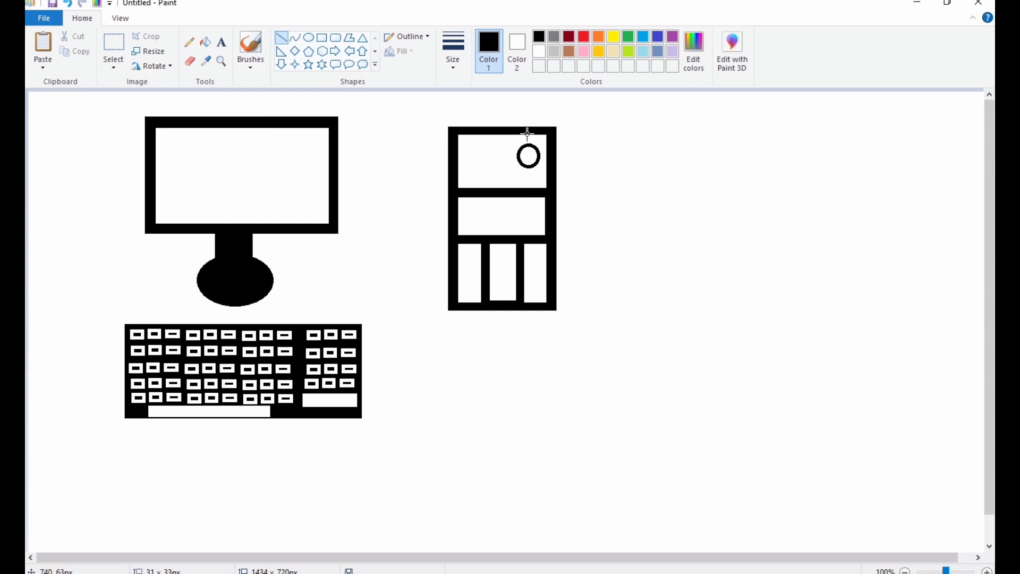
left_click_drag(527, 133, 528, 157)
left_click(452, 63)
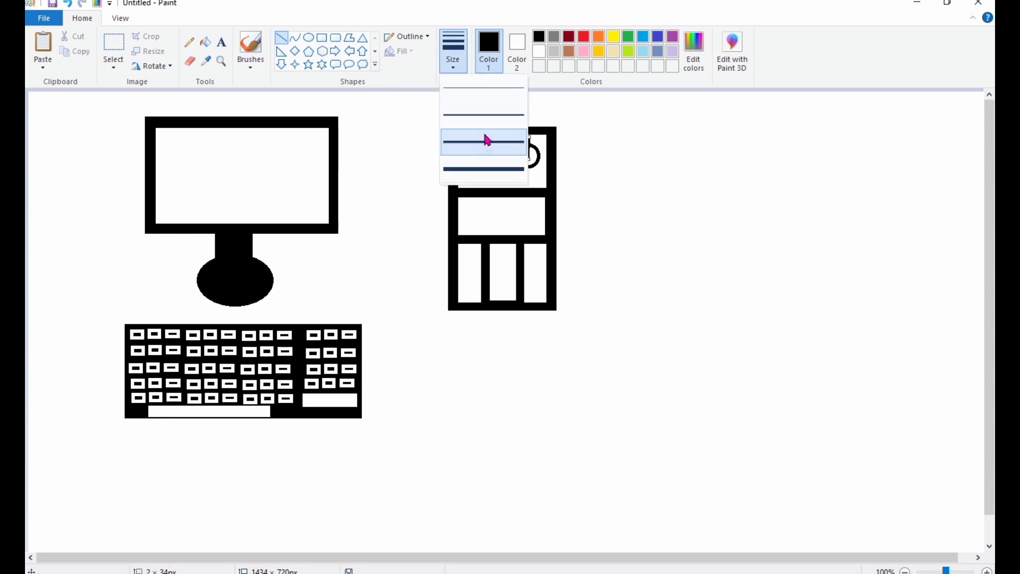
left_click(476, 166)
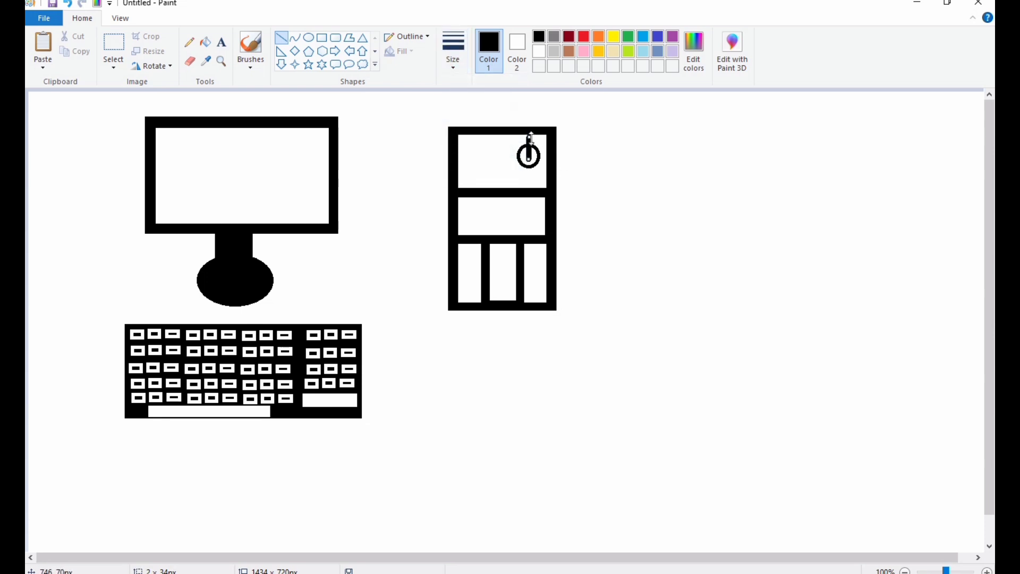
left_click(502, 159)
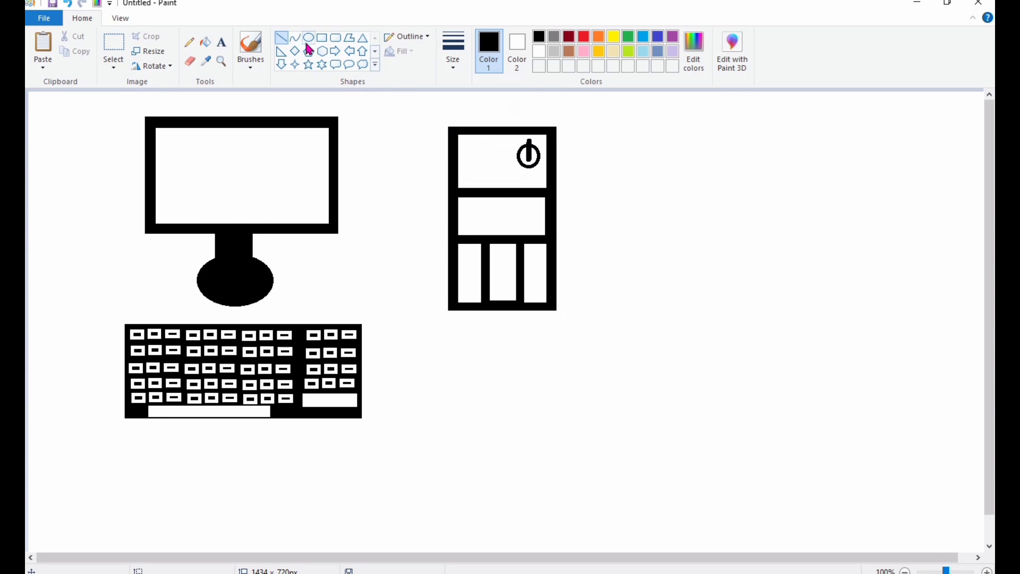
Draw a circle at the top panel's left with an angled tick like a dial.
left_click(308, 37)
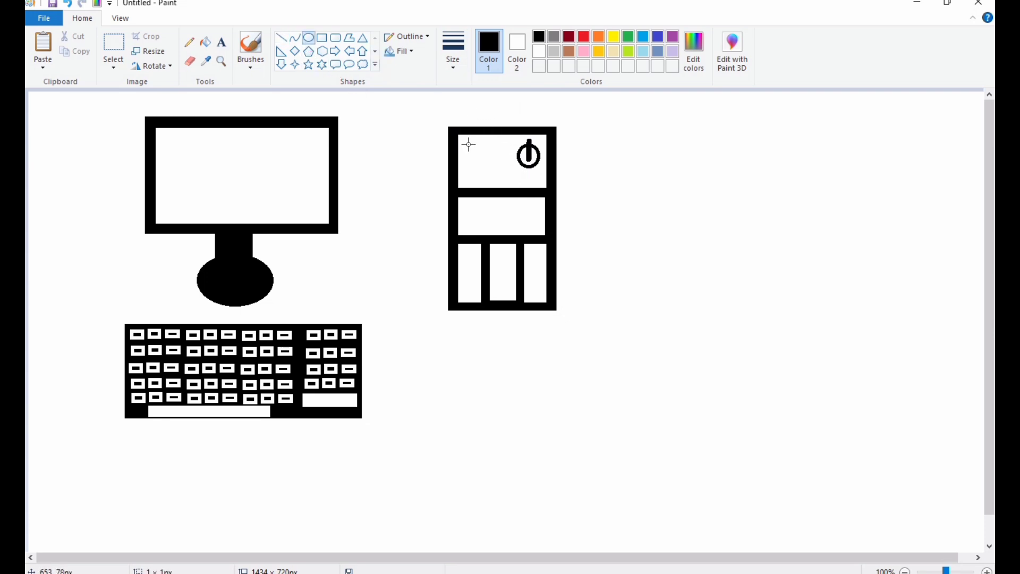
left_click_drag(469, 144, 487, 161)
left_click(500, 158)
left_click(453, 51)
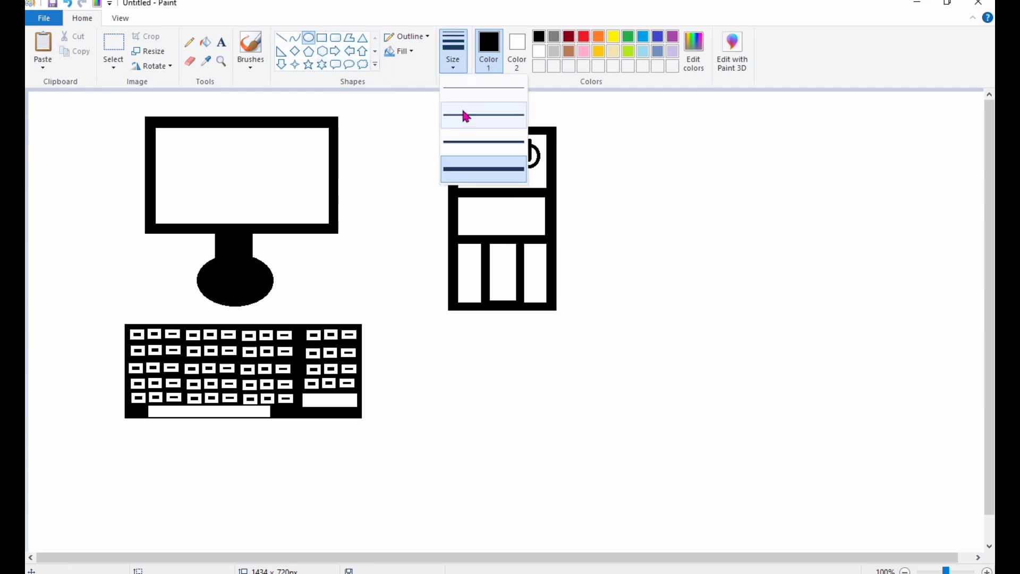
left_click(281, 38)
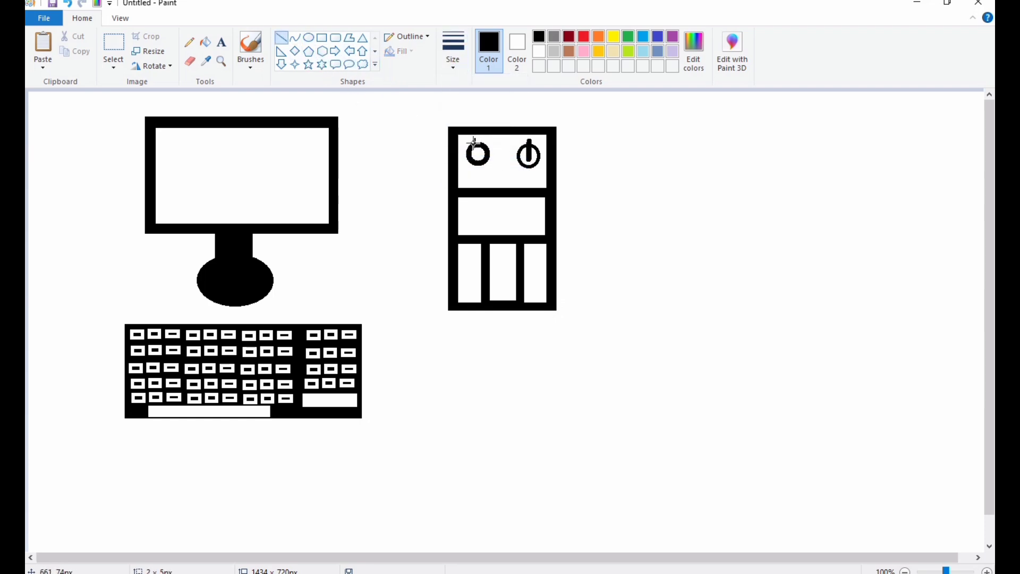
left_click_drag(473, 141, 475, 150)
left_click_drag(477, 151, 483, 157)
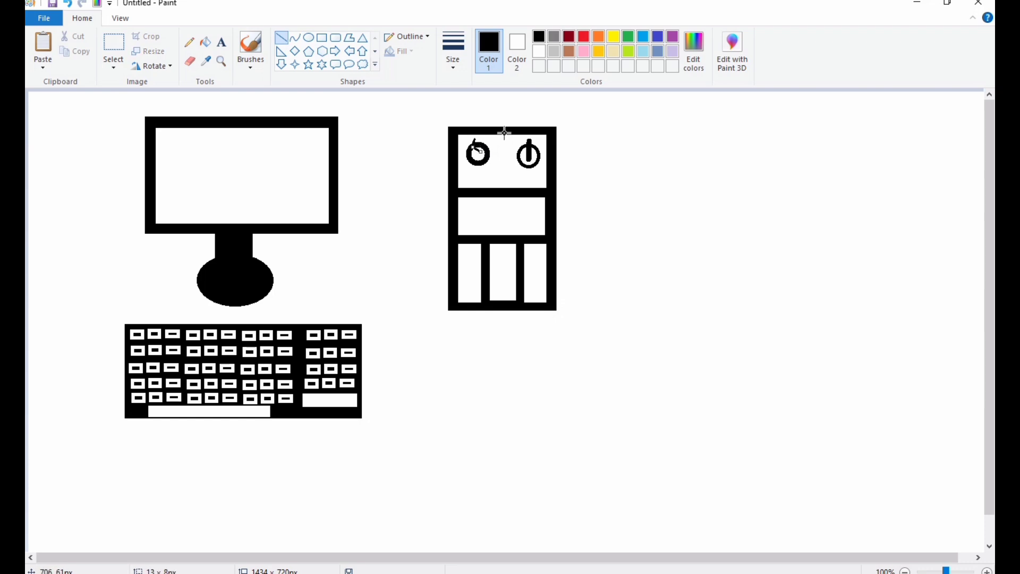
left_click(324, 38)
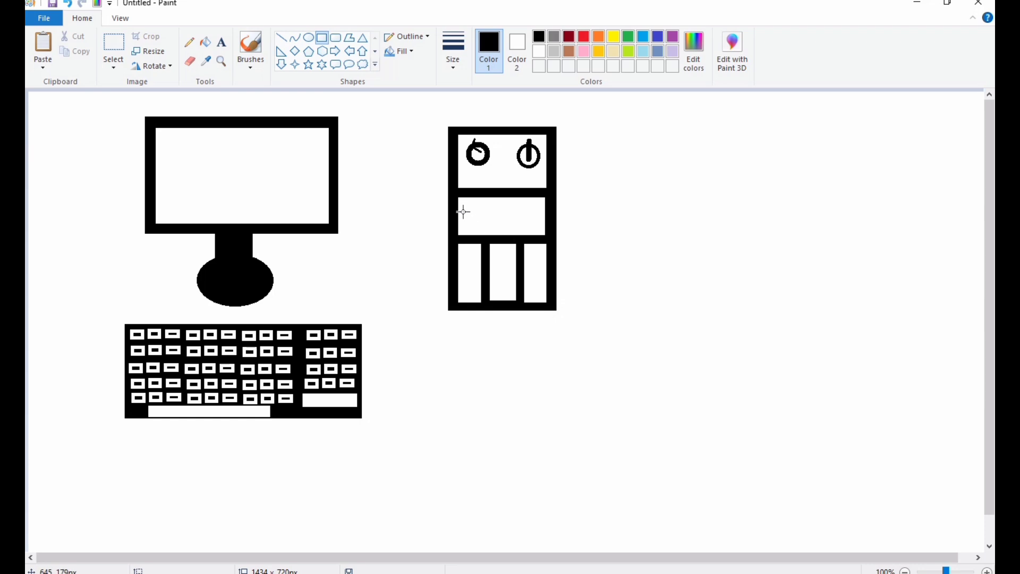
Draw a drive slot across the middle panel with two small circles on it.
left_click_drag(462, 212, 541, 218)
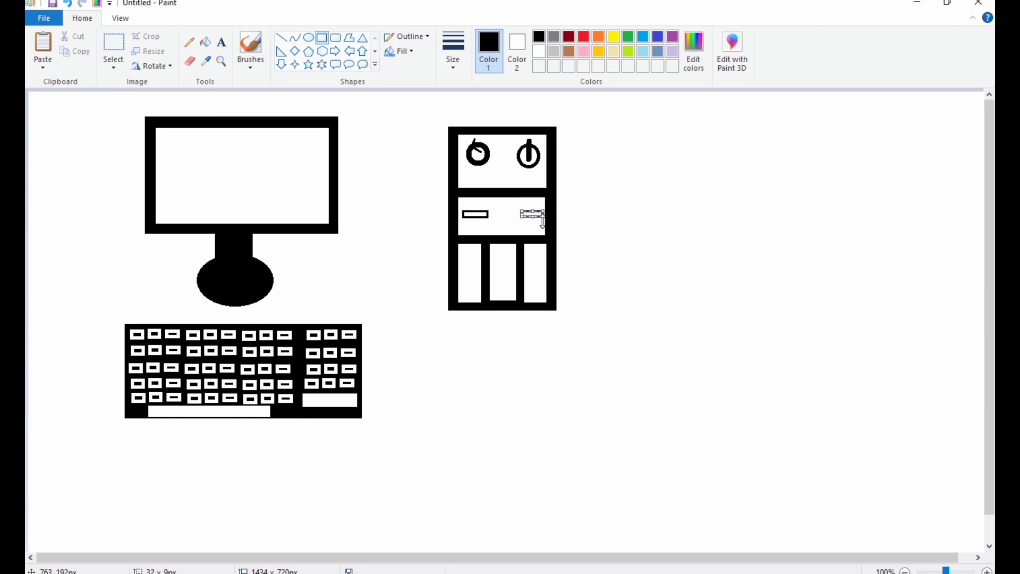
left_click(534, 228)
left_click(312, 41)
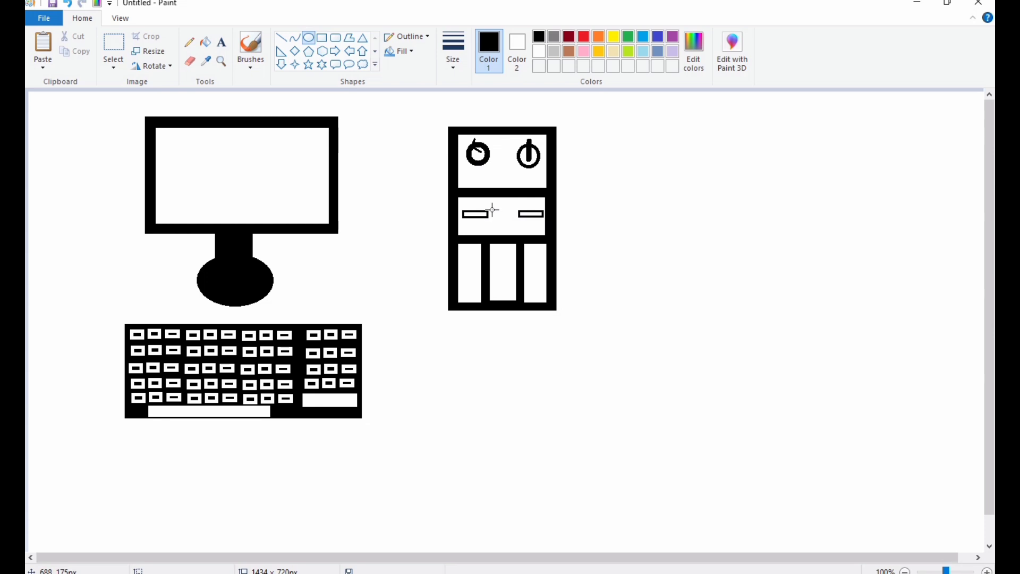
left_click_drag(492, 209, 503, 219)
key("Left")
key("Left")
key("Left")
key("Right")
key("Right")
key("Right")
key("Up")
key("Up")
key("Up")
left_click_drag(513, 214, 516, 219)
key("Left")
key("Left")
key("Left")
left_click(534, 231)
Draw a small circle between the two knobs and fill it red.
left_click_drag(496, 137, 502, 144)
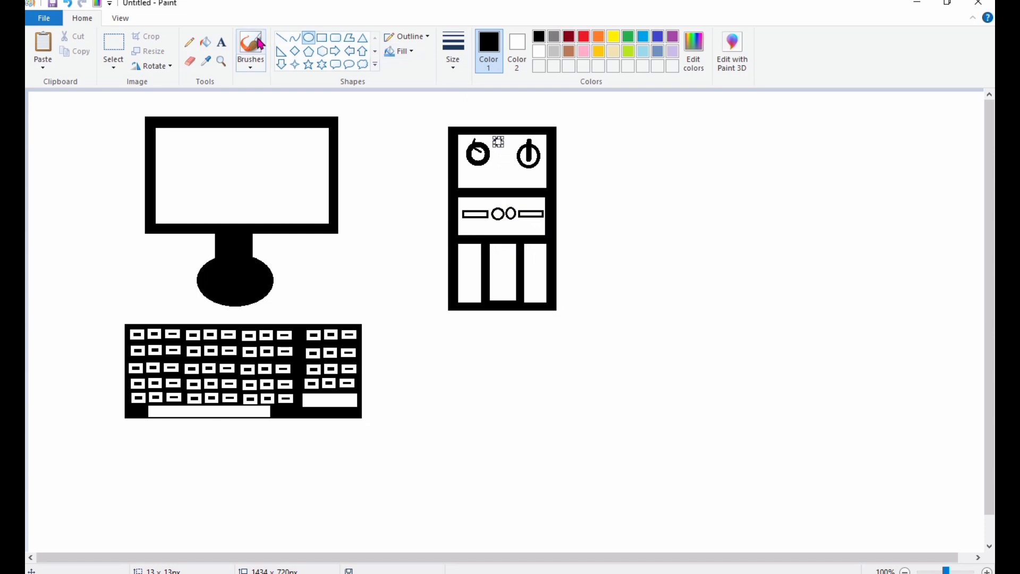
left_click(211, 46)
left_click(583, 37)
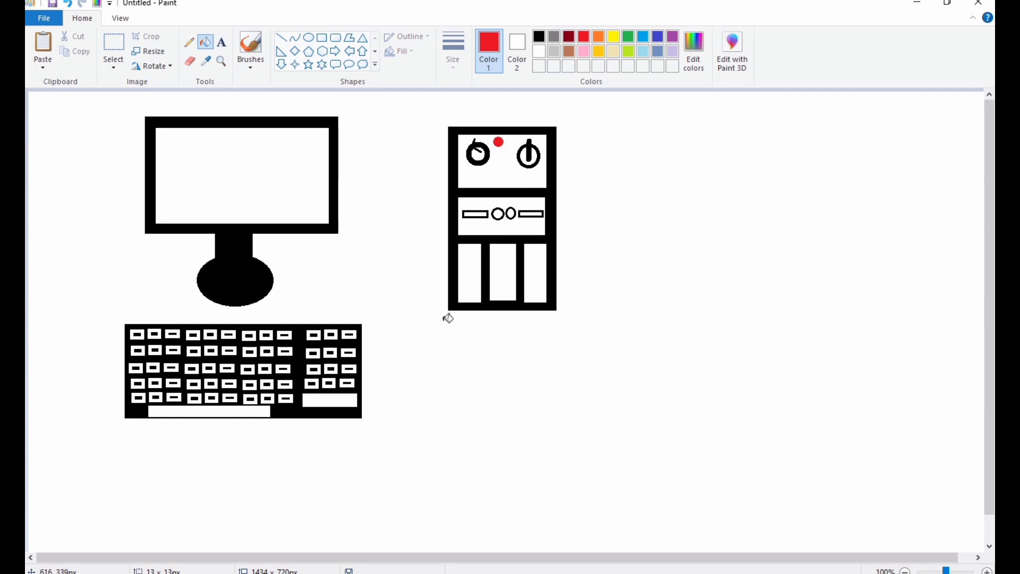
Draw a brown-filled rounded rectangle below the tower as the mouse pad.
left_click(334, 38)
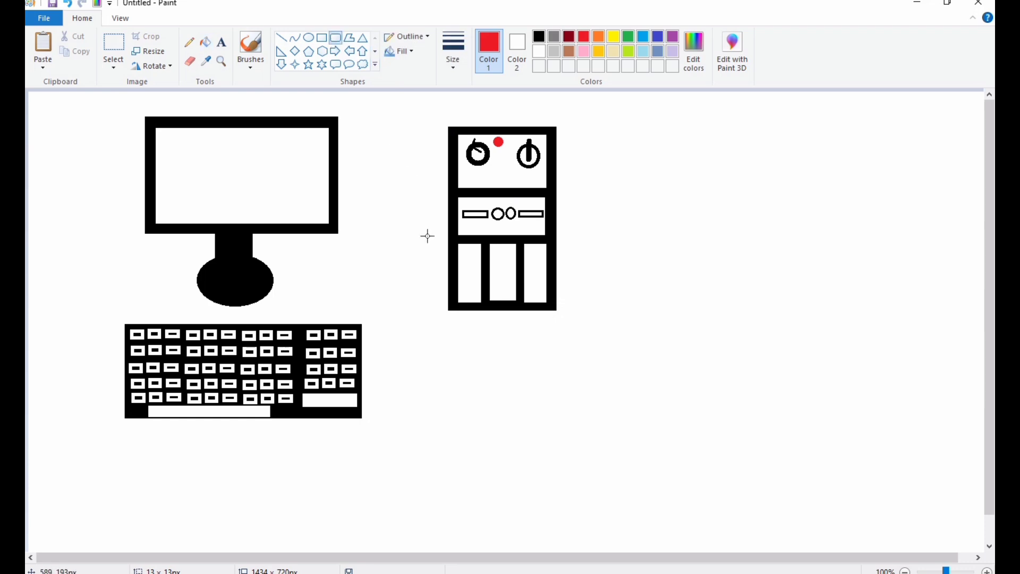
mouse_move(467, 344)
left_mouse_down()
mouse_move(552, 431)
mouse_move(581, 433)
left_mouse_up()
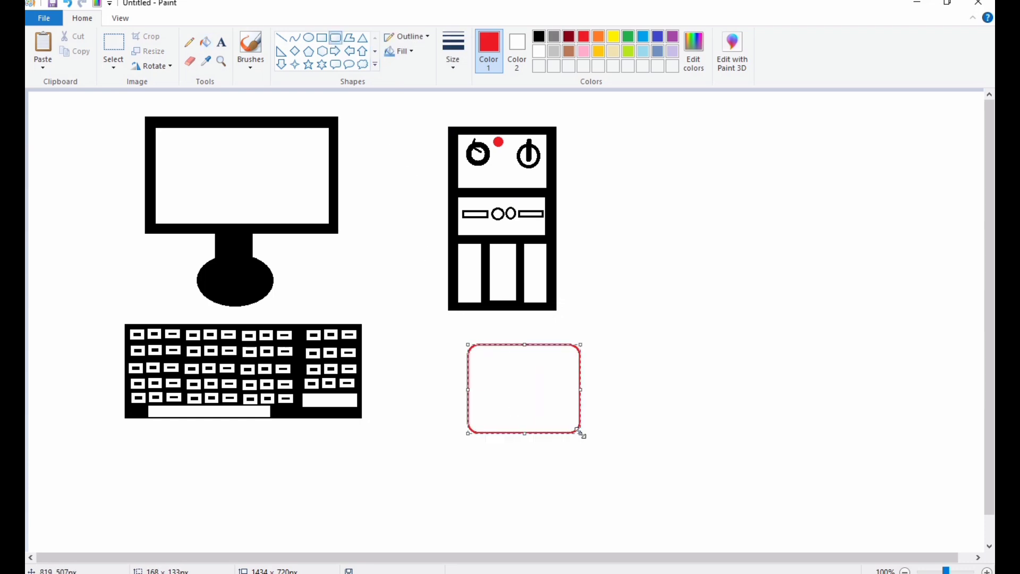
left_click_drag(539, 393, 509, 394)
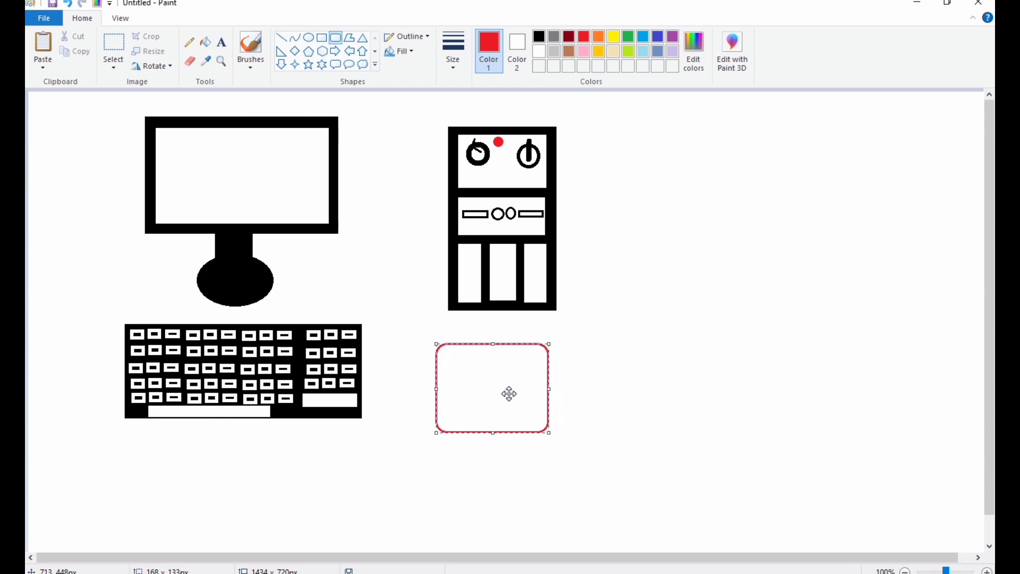
mouse_move(549, 432)
left_mouse_down()
mouse_move(524, 407)
mouse_move(534, 419)
left_mouse_up()
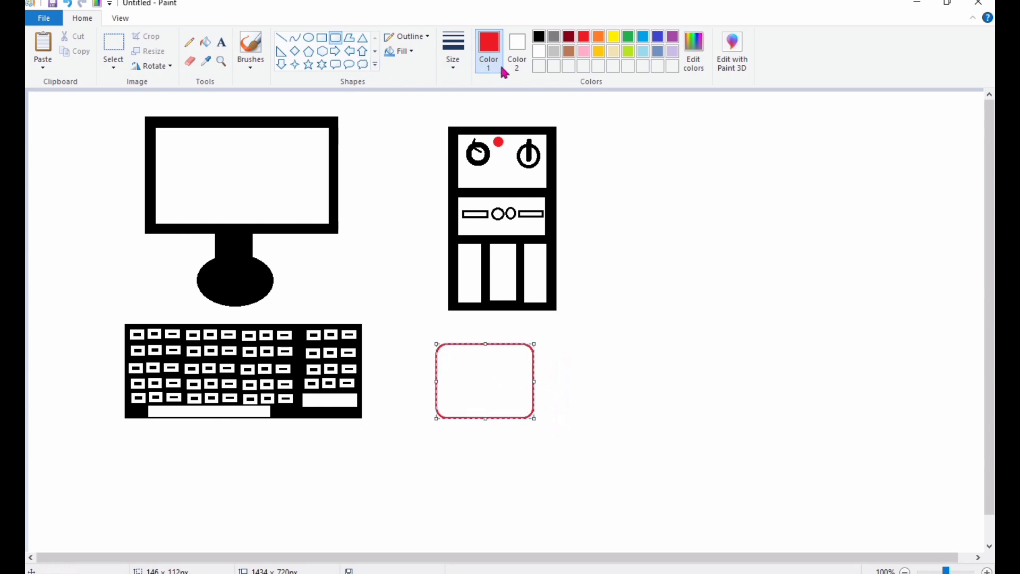
left_click(569, 51)
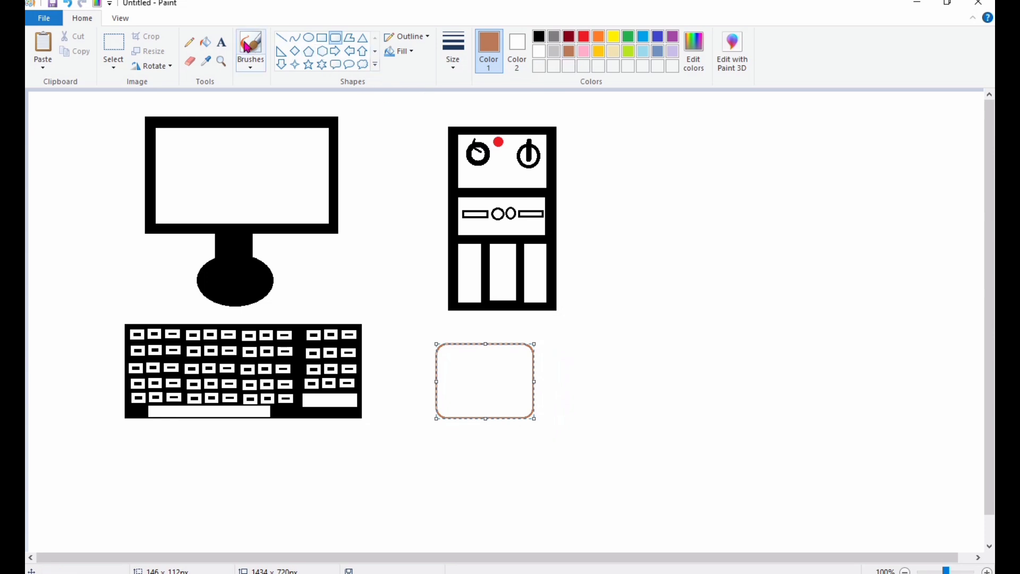
left_click(206, 42)
left_click(473, 356)
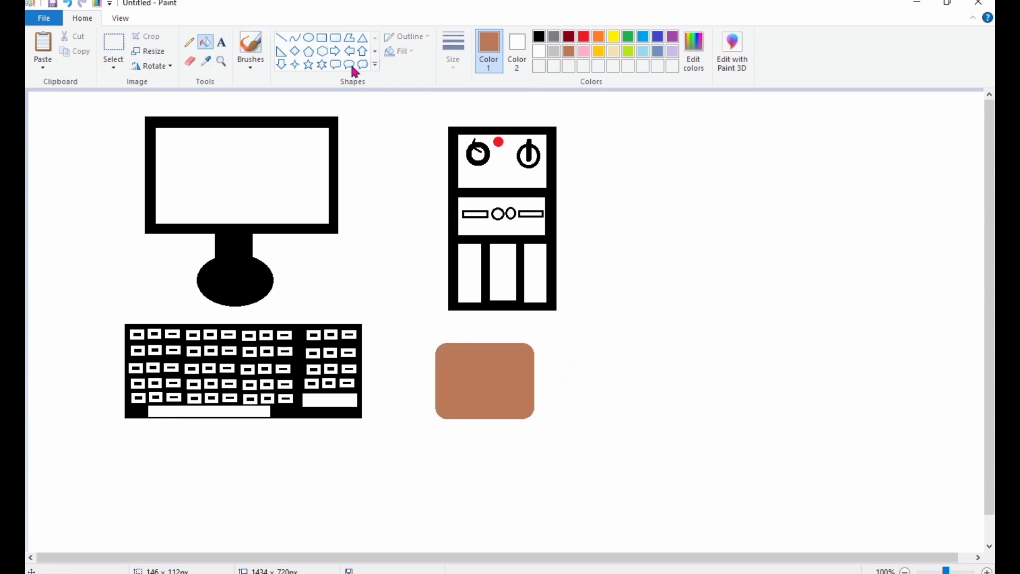
Draw a black rounded-rectangle mouse body outline inside the brown pad.
left_click(335, 37)
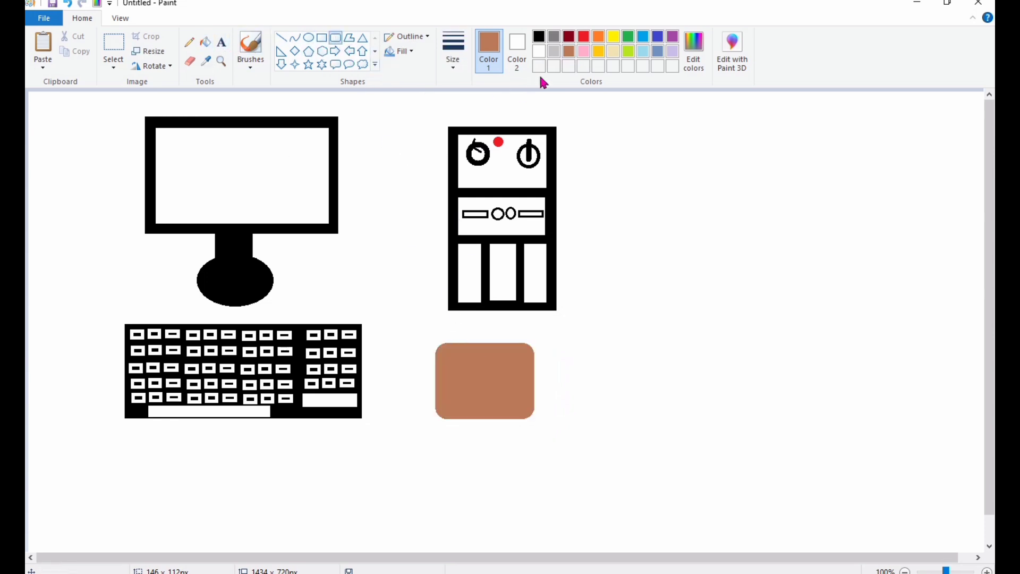
left_click(539, 36)
mouse_move(465, 361)
left_mouse_down()
mouse_move(508, 414)
mouse_move(473, 384)
mouse_move(511, 410)
left_mouse_up()
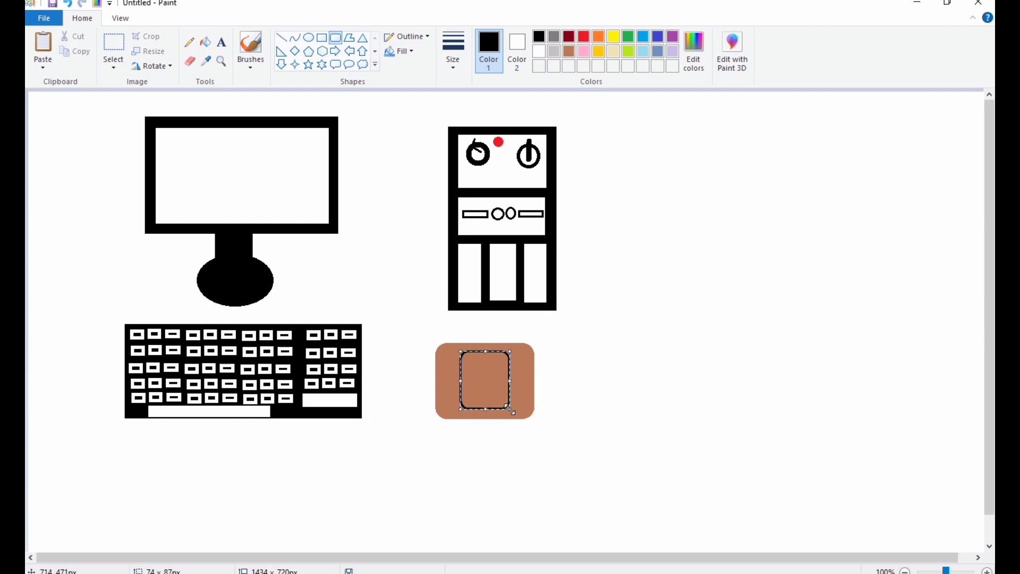
Draw a small rounded rectangle as the mouse's left button inside the body.
left_click(532, 384)
left_click_drag(464, 352, 485, 377)
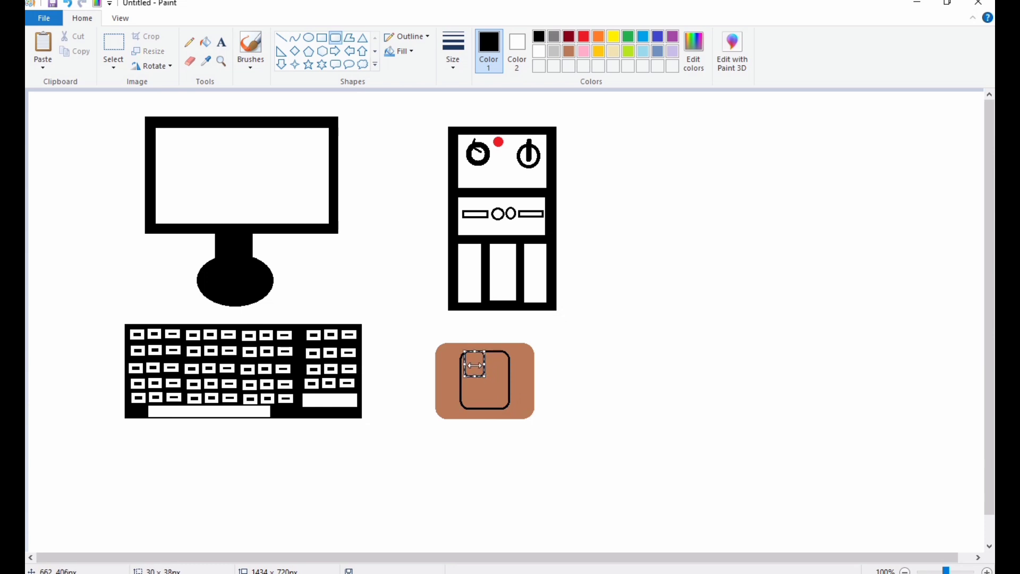
key("Left")
key("Left")
key("Left")
left_click(487, 358)
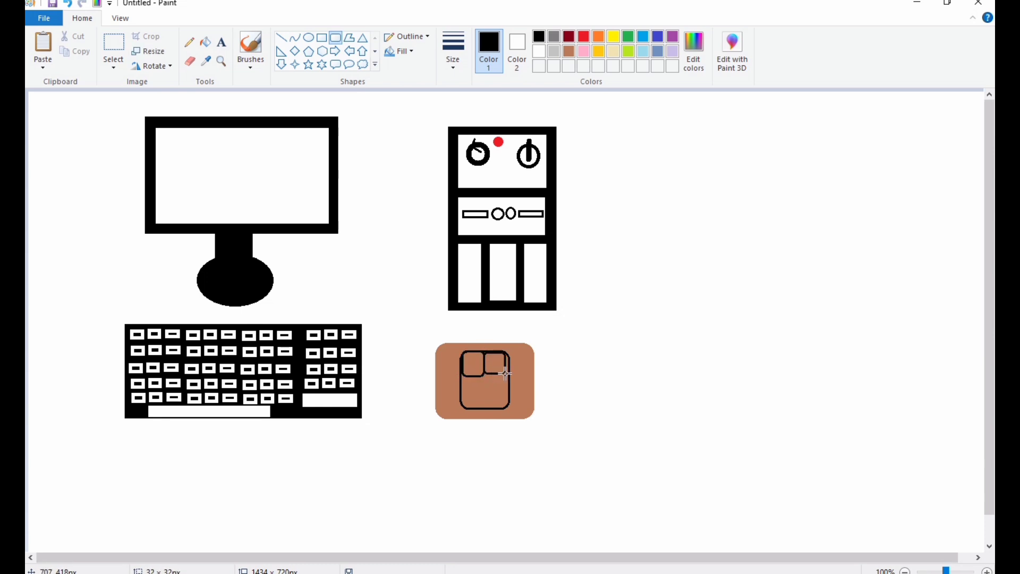
left_click(491, 397)
Add an oval scroll wheel on the mouse and fill it solid black.
left_click(308, 37)
left_click_drag(484, 352, 497, 376)
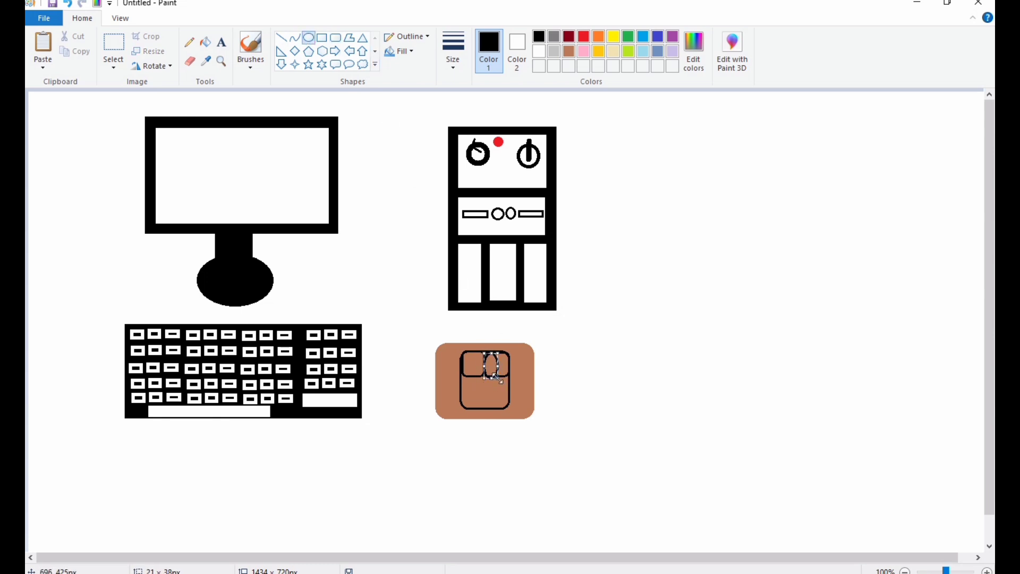
key("Left")
key("Left")
key("Left")
key("Left")
key("Left")
key("Left")
key("Left")
key("Left")
key("Left")
key("Left")
key("Left")
key("Left")
key("Left")
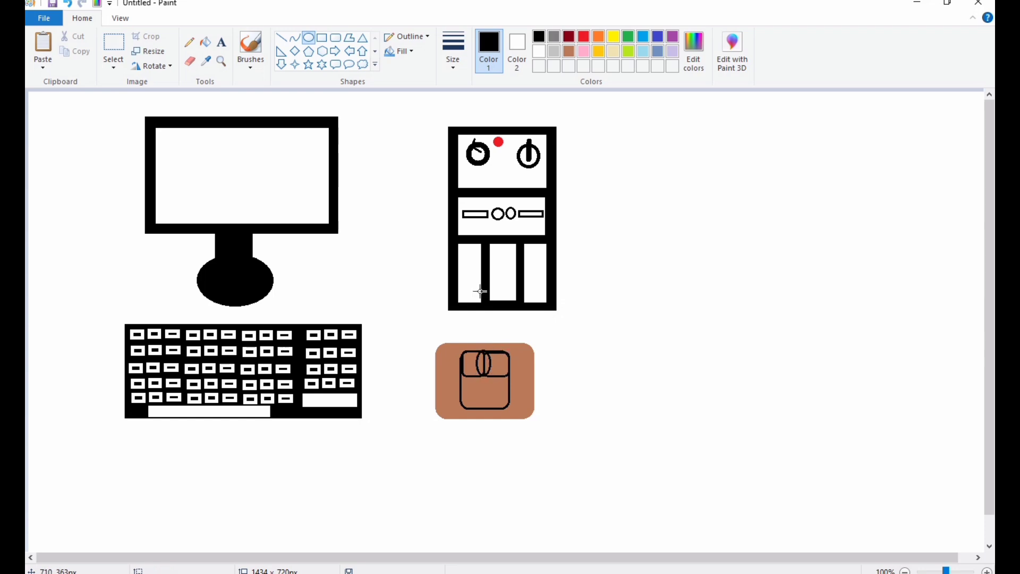
left_click(205, 41)
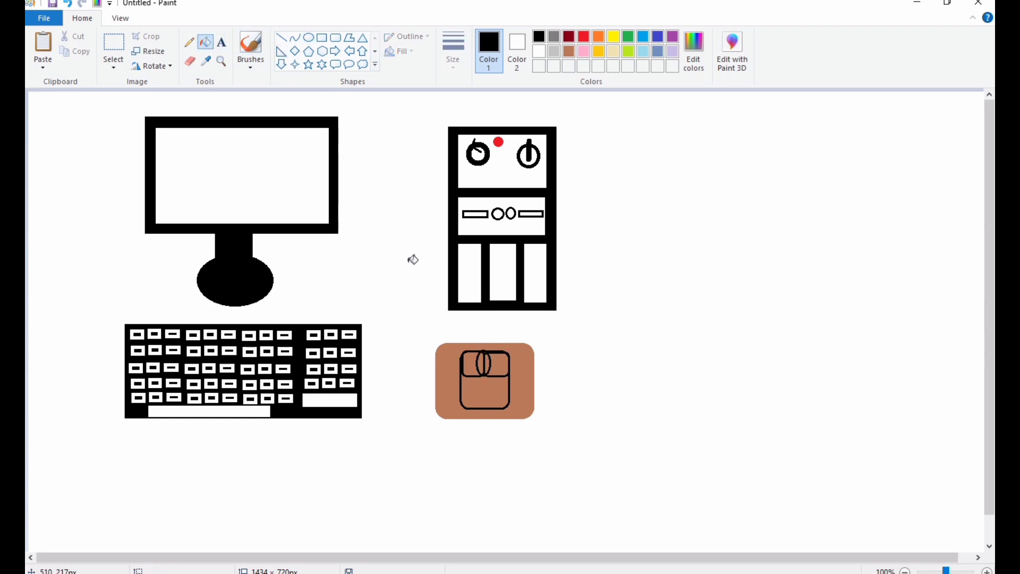
left_click(489, 364)
scroll(491, 363, "down", 1)
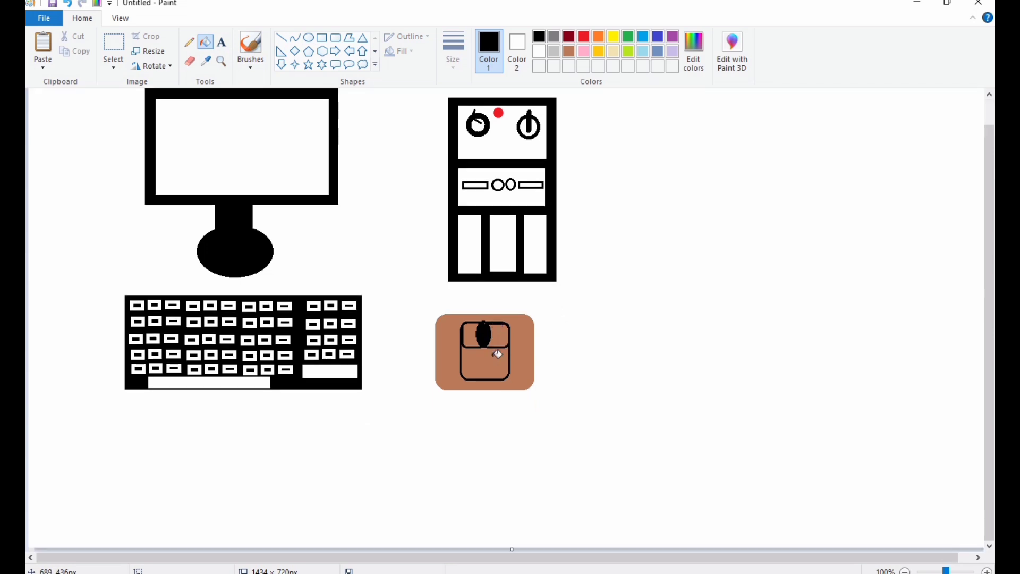
scroll(492, 362, "up", 1)
scroll(494, 362, "down", 1)
scroll(497, 362, "up", 1)
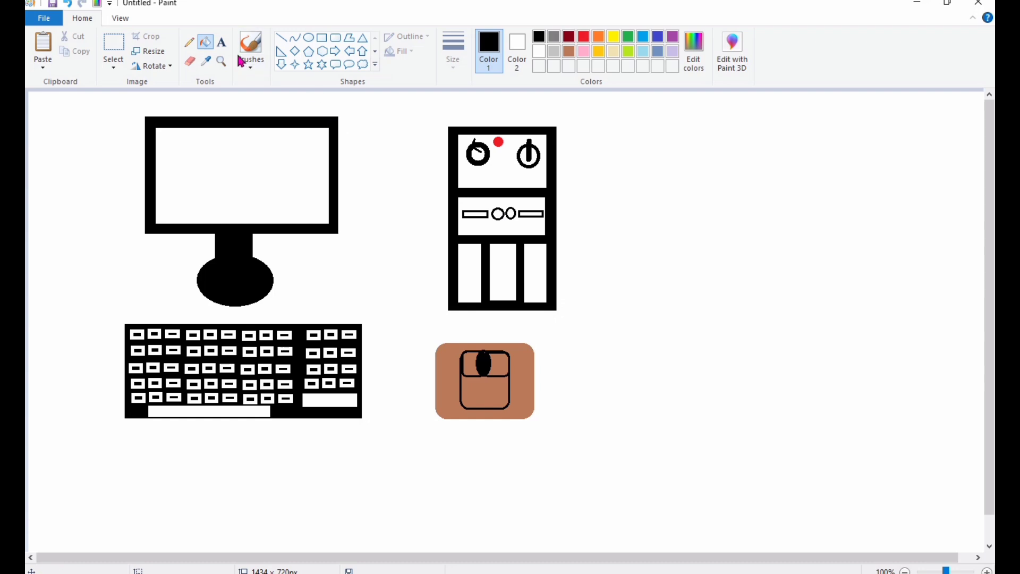
Draw the printer body rectangle right of the tower and a paper tray below it.
left_click(322, 38)
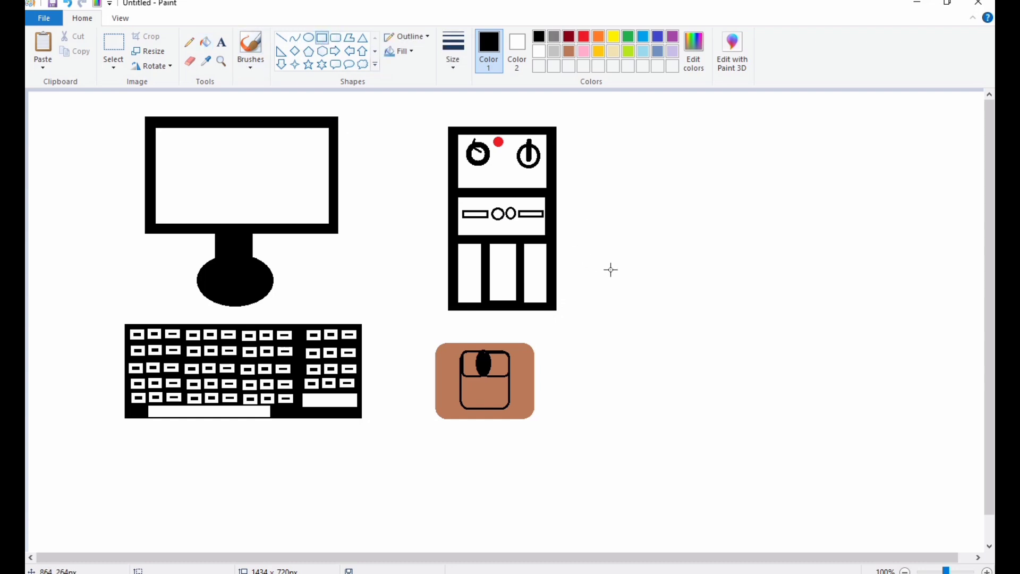
left_click_drag(611, 270, 748, 348)
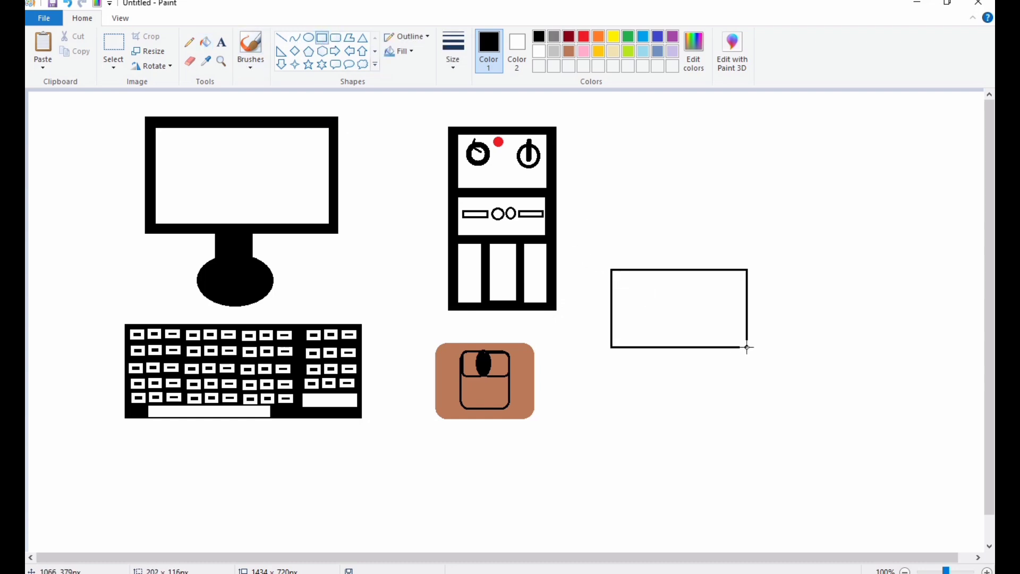
left_click_drag(694, 321, 688, 326)
left_click(688, 256)
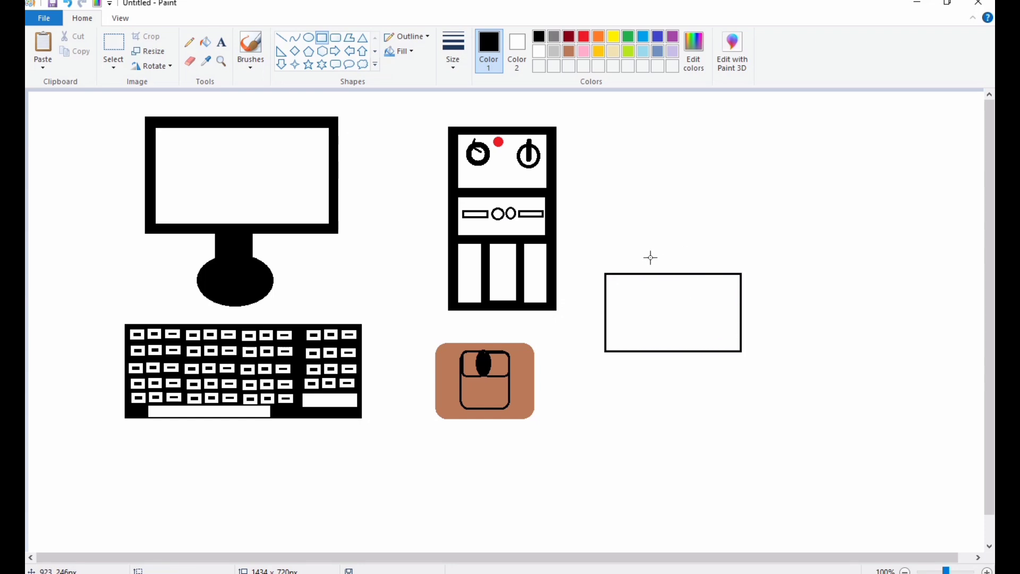
left_click_drag(634, 352, 721, 371)
left_click(714, 408)
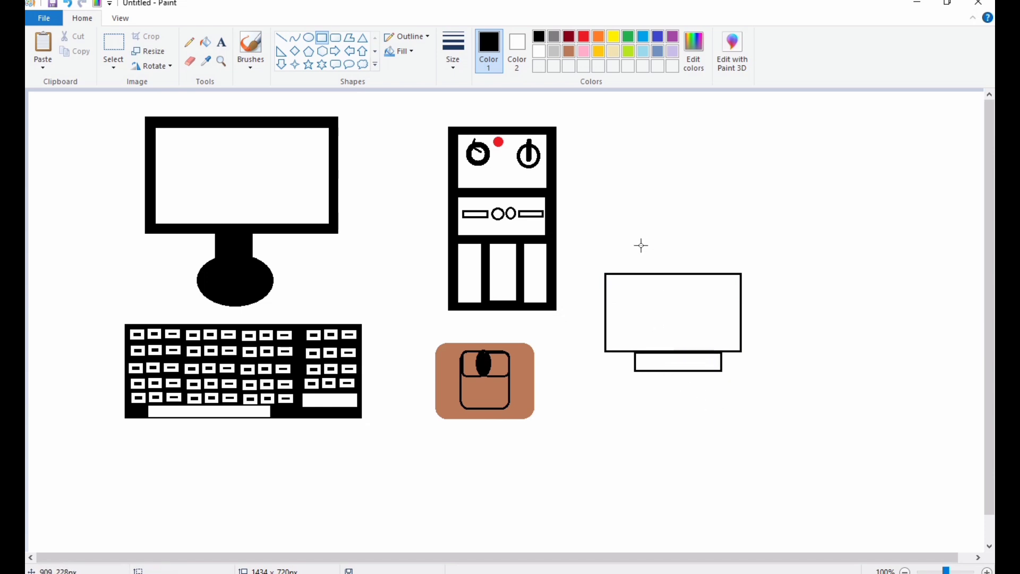
Add a rectangle and a thin strip on top of the printer body.
left_click_drag(636, 258, 725, 274)
key("Left")
key("Left")
key("Left")
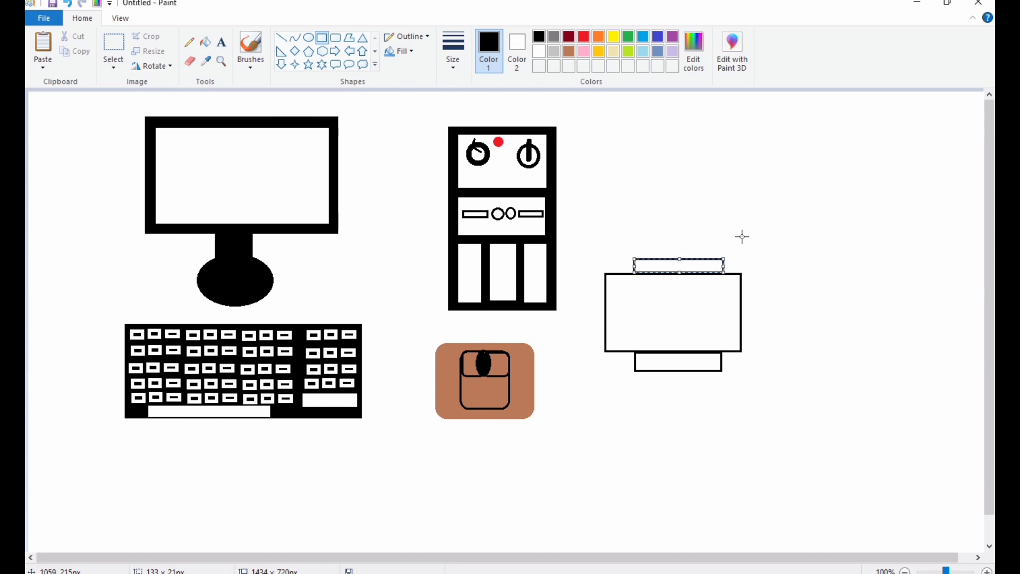
left_click(742, 237)
left_click_drag(634, 252, 716, 259)
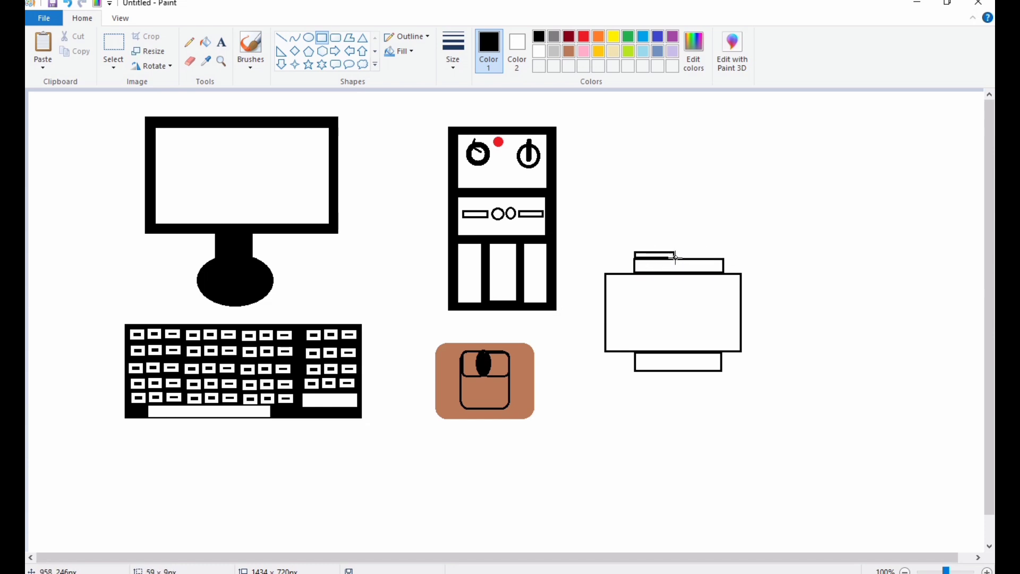
key("Right")
key("Right")
key("Right")
left_click(763, 210)
Draw the paper sheet rectangle and position it above the printer.
mouse_move(639, 250)
left_mouse_down()
mouse_move(716, 193)
mouse_move(681, 411)
mouse_move(676, 221)
mouse_move(675, 248)
left_mouse_up()
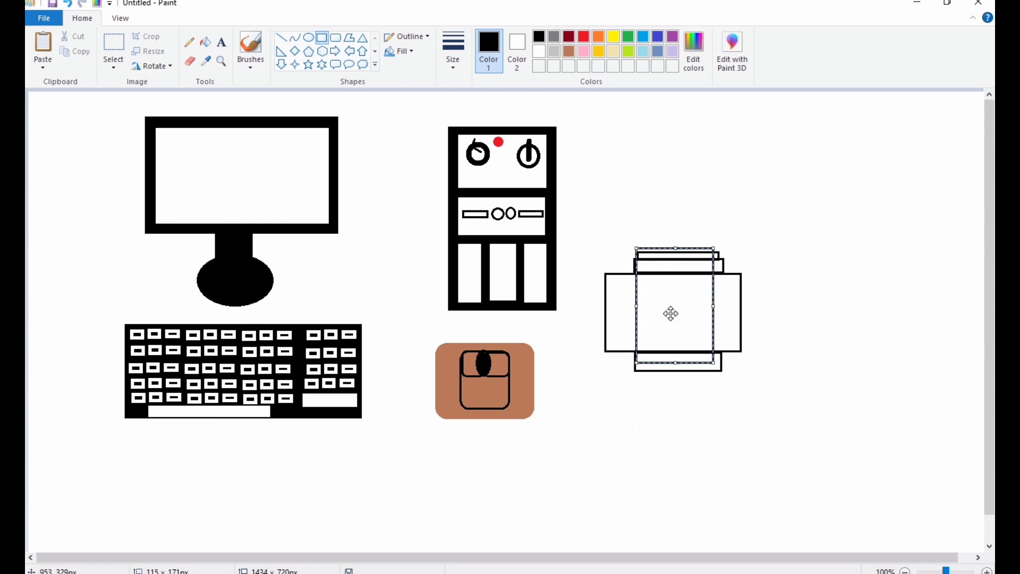
left_click_drag(671, 313, 672, 201)
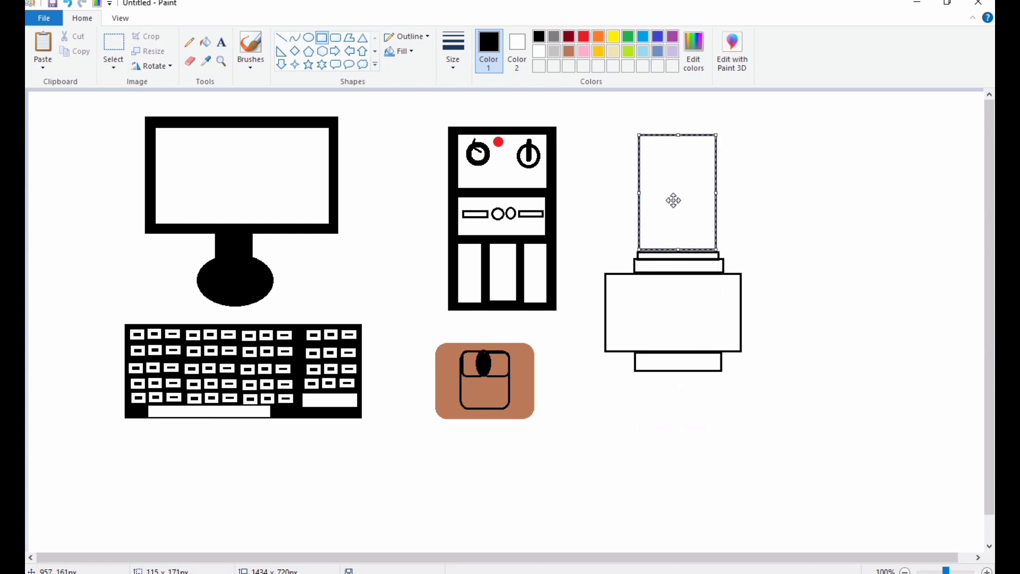
mouse_move(676, 136)
left_mouse_down()
mouse_move(673, 209)
mouse_move(673, 196)
left_mouse_up()
left_click(687, 318)
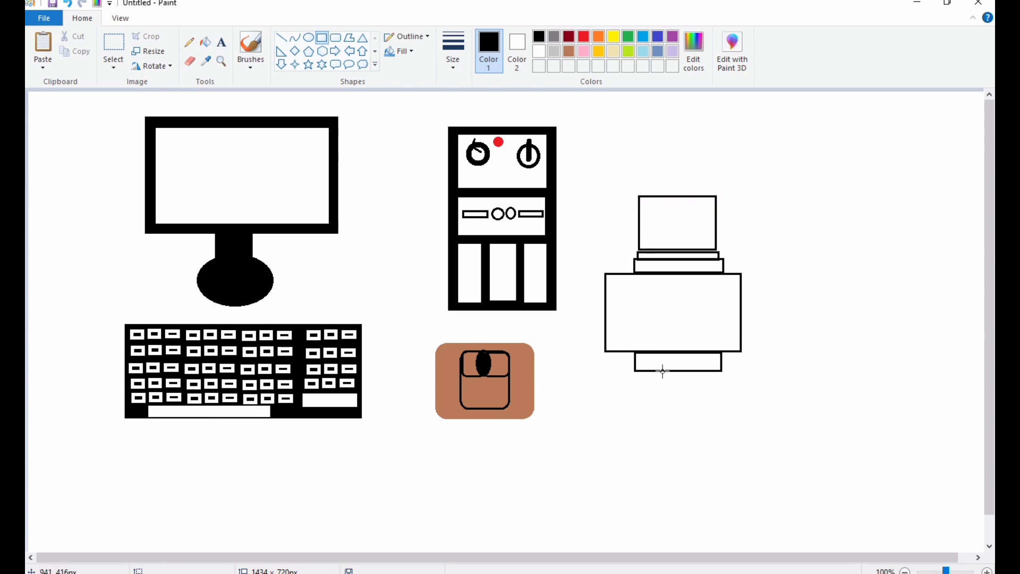
Add an inner strip in the tray and an inner outline inside the printer body.
left_click_drag(638, 353, 719, 363)
left_click(690, 304)
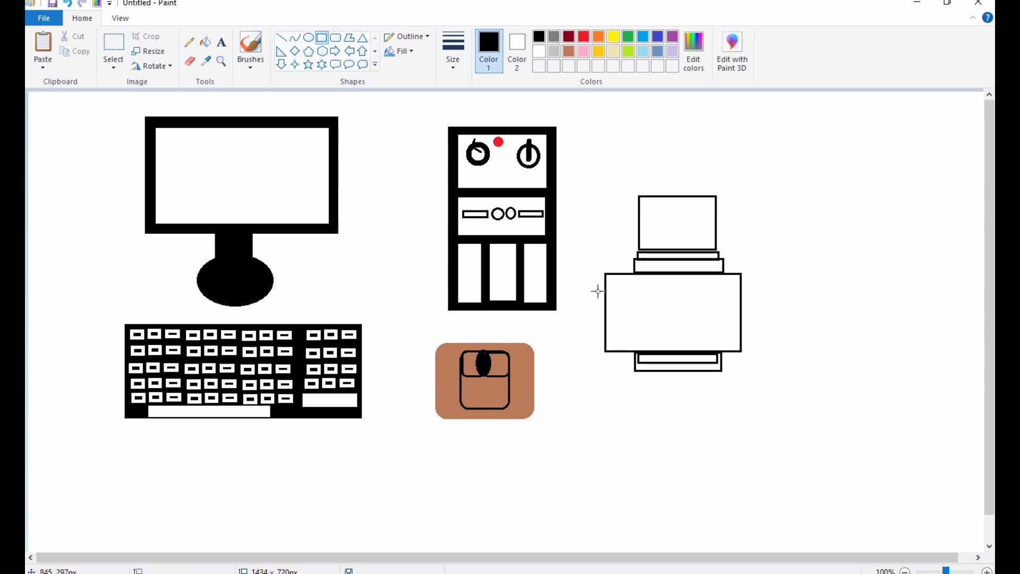
left_click_drag(613, 278, 735, 348)
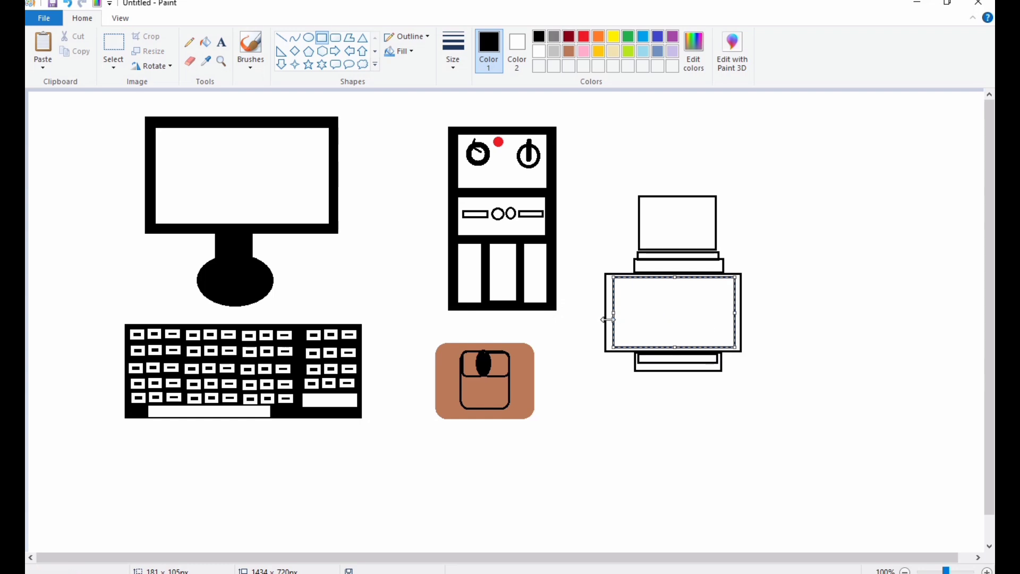
left_click_drag(614, 313, 609, 312)
left_click_drag(673, 347, 674, 346)
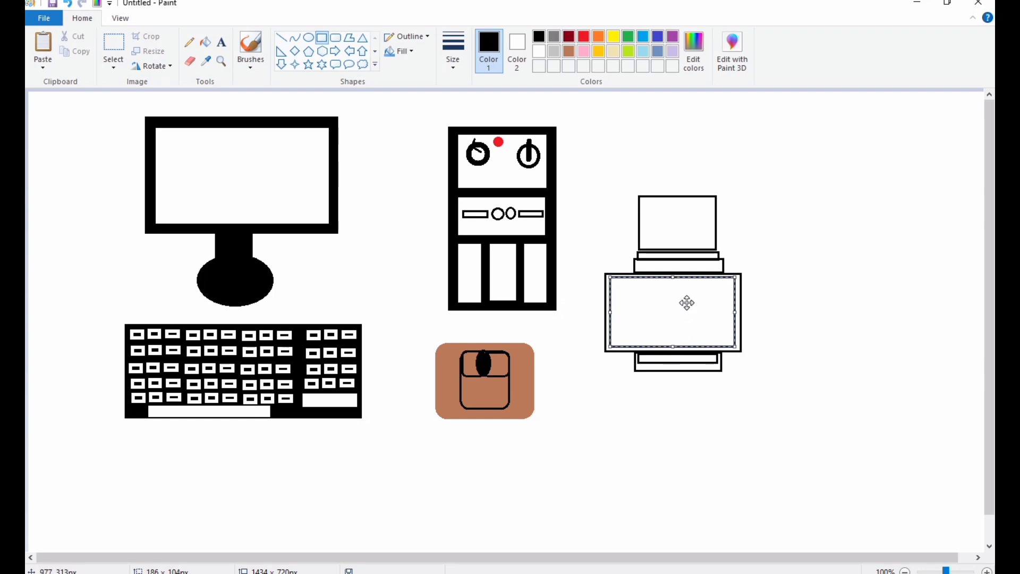
Fill the gap in the printer body's double outline black, undoing the accidental strip fill.
left_click(770, 265)
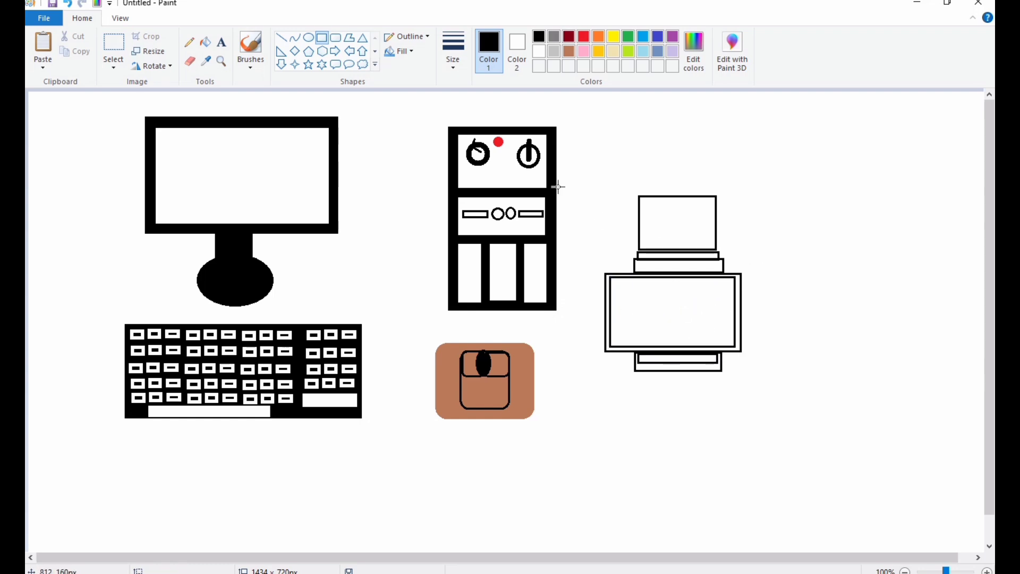
left_click(206, 42)
left_click(611, 274)
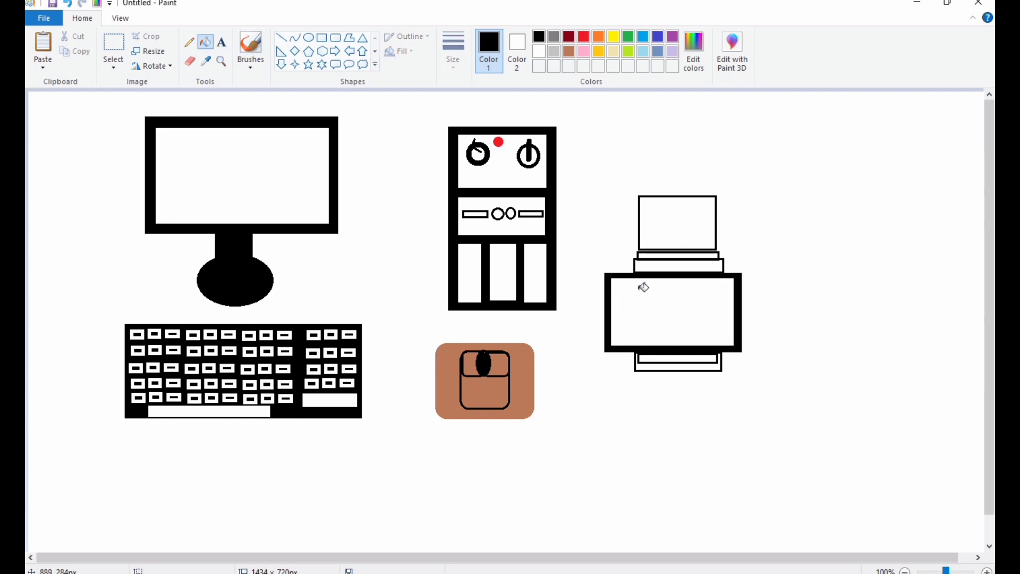
left_click(689, 254)
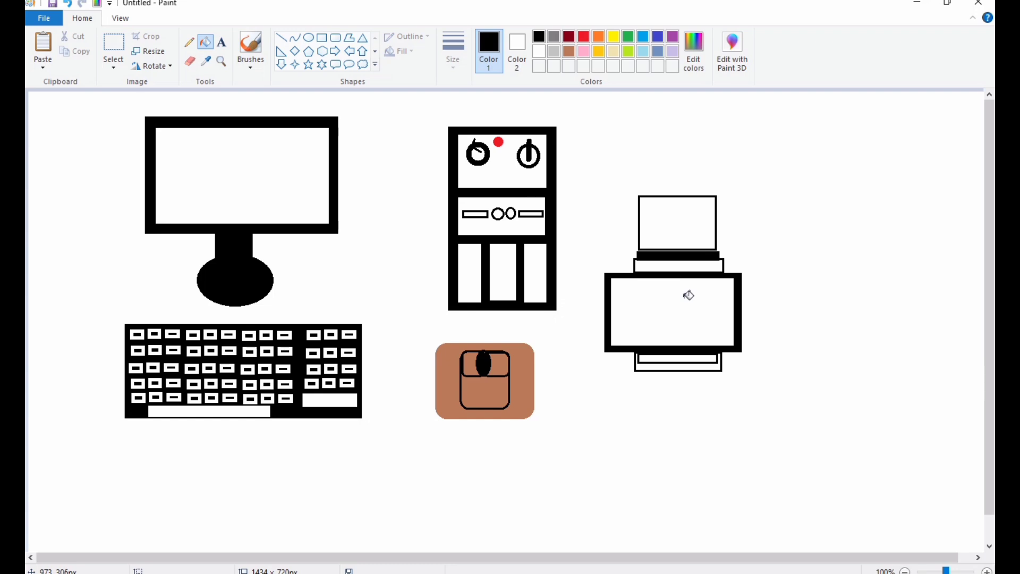
key("ctrl+z")
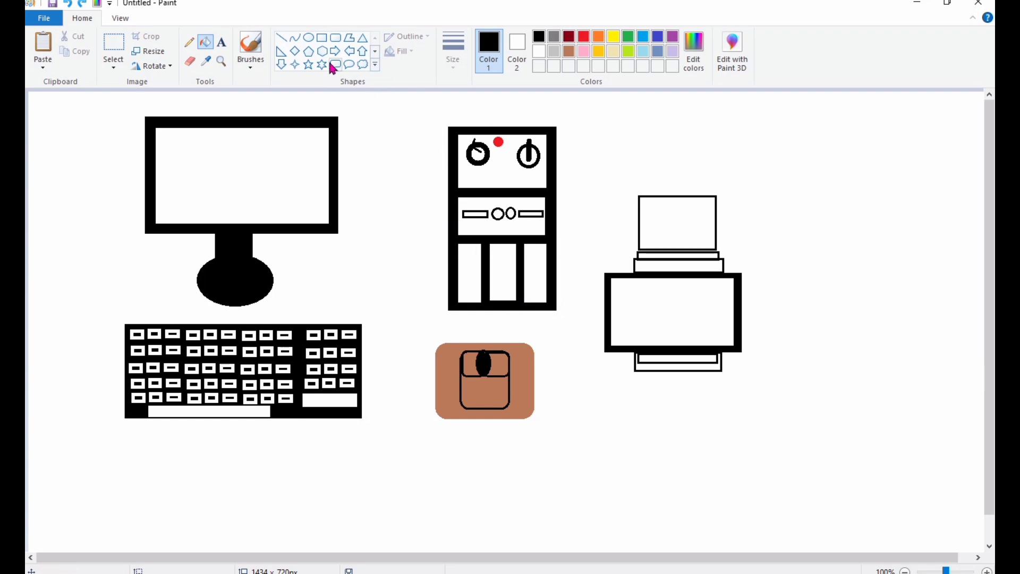
left_click(322, 39)
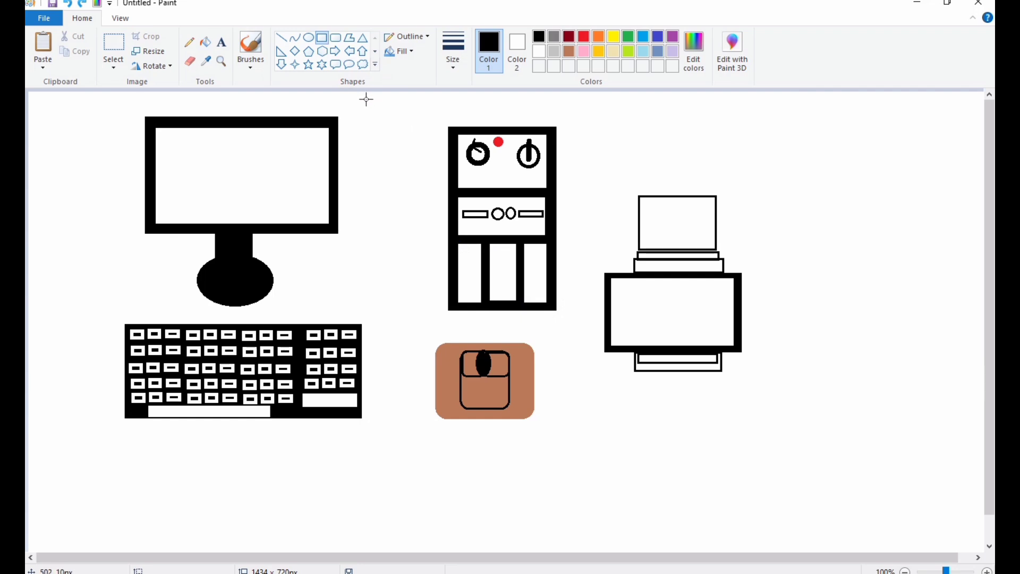
Shift the whole drawing right and down, then draw two small boxes along the top.
key("ctrl+a")
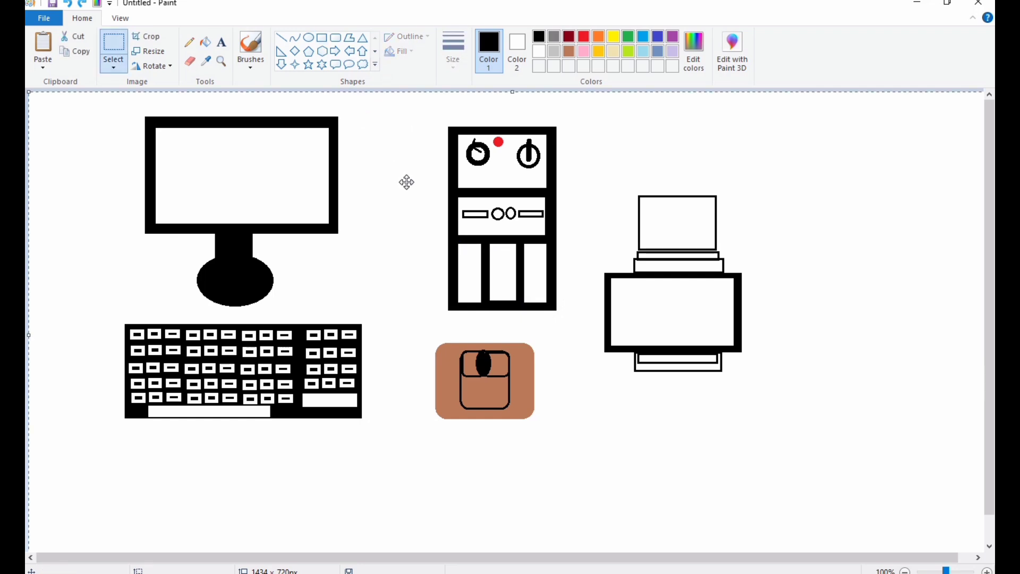
left_click_drag(373, 193, 445, 242)
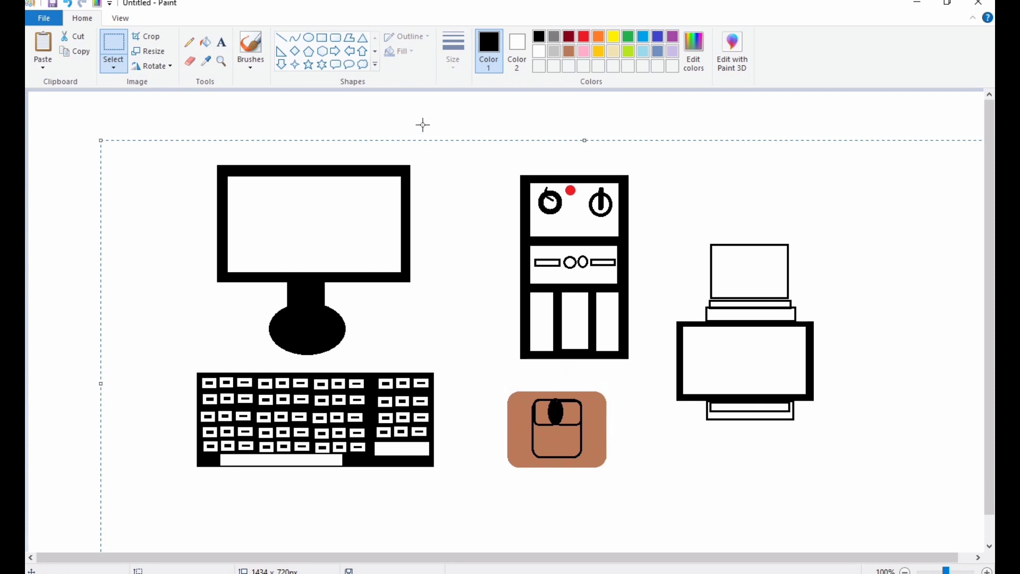
left_click(421, 121)
left_click(322, 38)
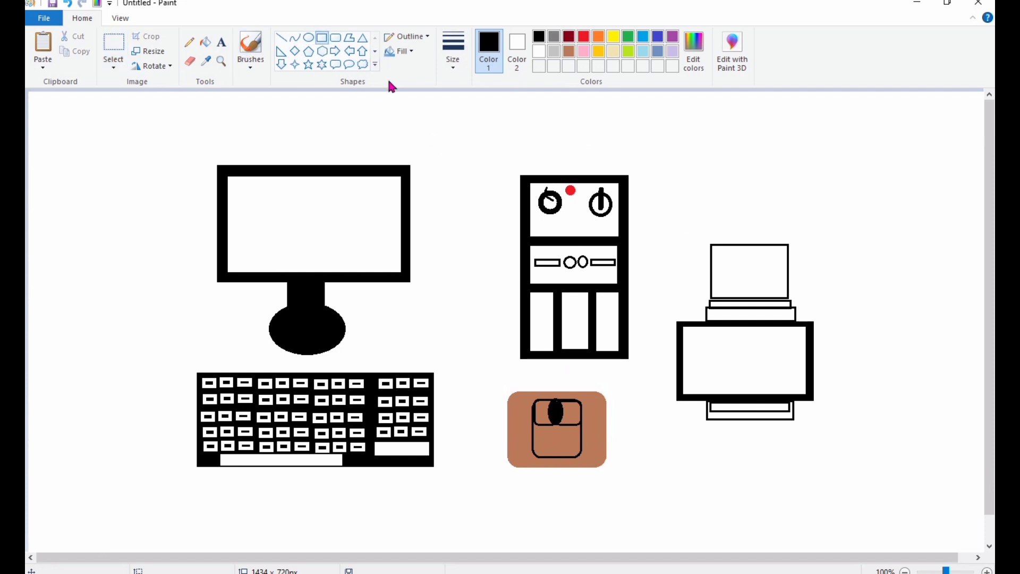
mouse_move(421, 107)
left_mouse_down()
mouse_move(522, 135)
mouse_move(470, 118)
left_mouse_up()
left_click(544, 120)
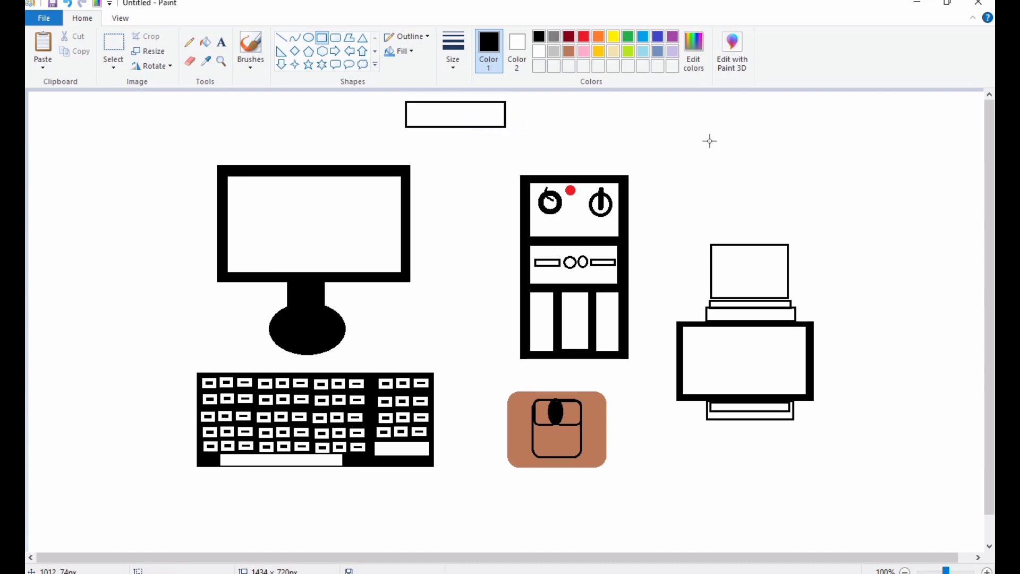
mouse_move(708, 112)
left_mouse_down()
mouse_move(794, 127)
mouse_move(755, 109)
mouse_move(779, 122)
mouse_move(740, 125)
mouse_move(741, 108)
left_mouse_up()
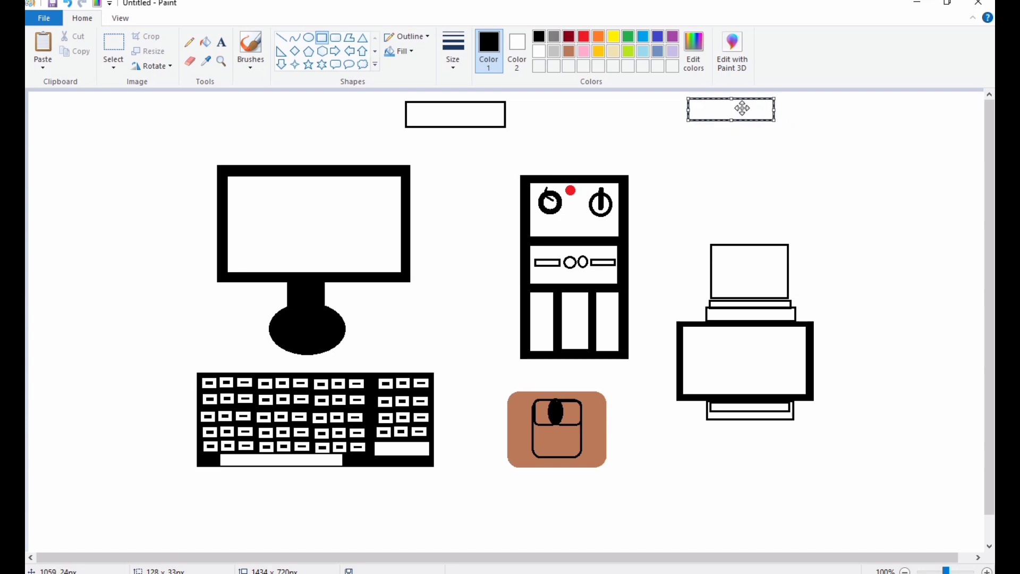
left_click(723, 168)
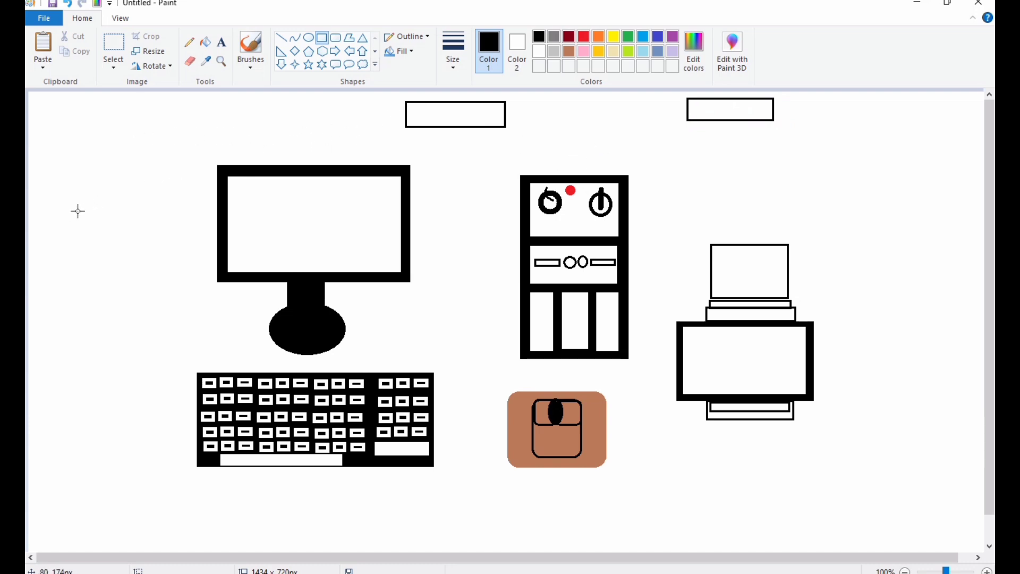
Draw a tall rectangle left of the monitor with a second outline around it.
mouse_move(64, 211)
left_mouse_down()
mouse_move(158, 376)
mouse_move(132, 340)
left_mouse_up()
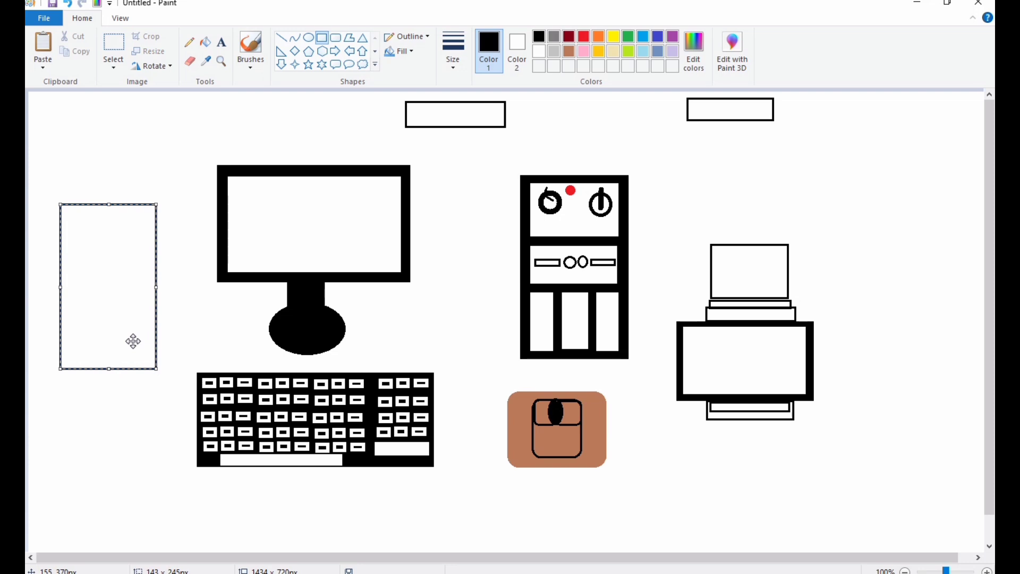
left_click(185, 326)
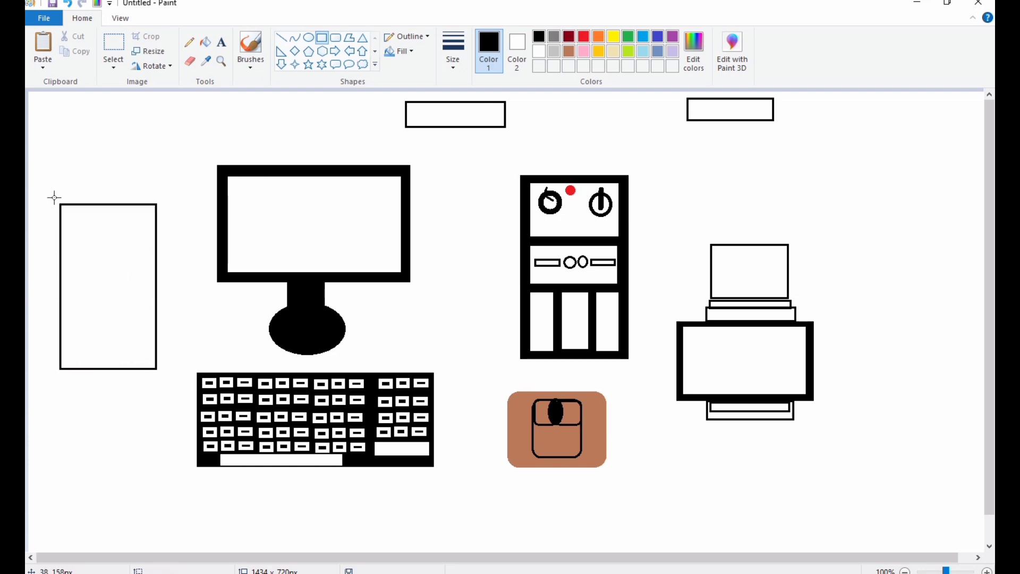
left_click_drag(53, 198, 164, 378)
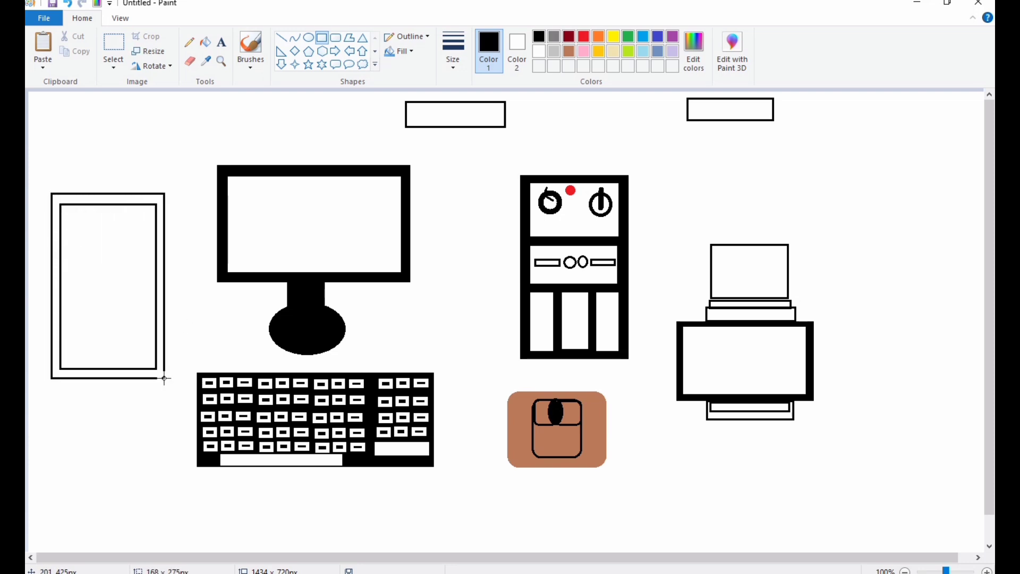
left_click_drag(51, 287, 52, 287)
Fill the gap between the tower's outlines black for a thick border.
left_click_drag(106, 193, 106, 198)
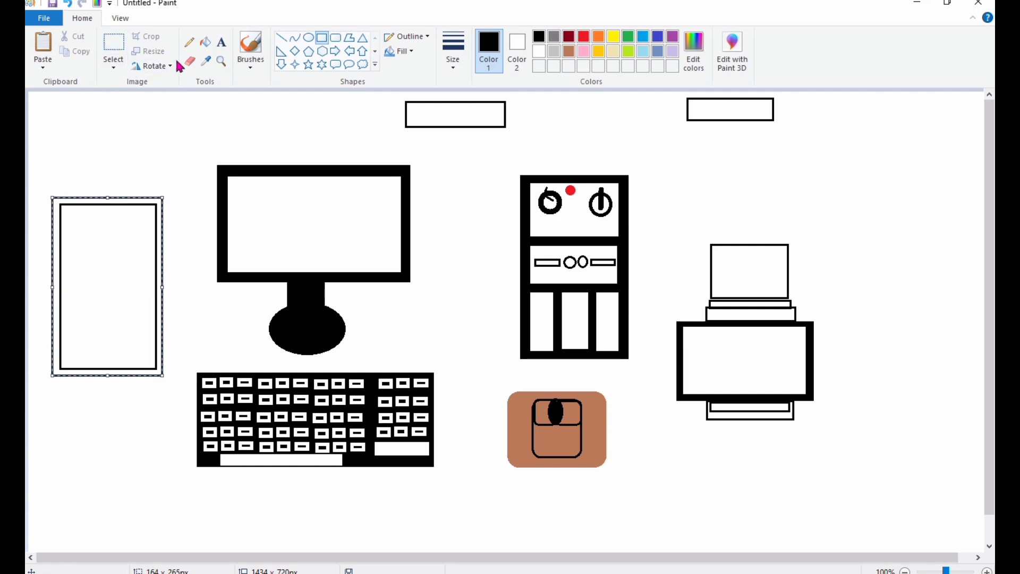
left_click(205, 42)
left_click(116, 200)
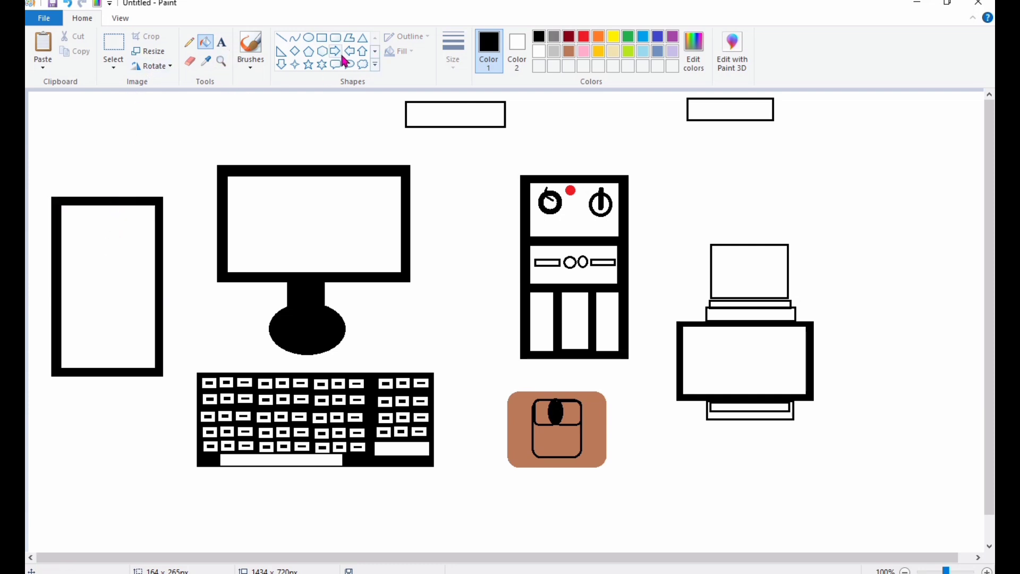
Draw a small oval in the tower's top-left and fill it solid orange.
left_click(308, 38)
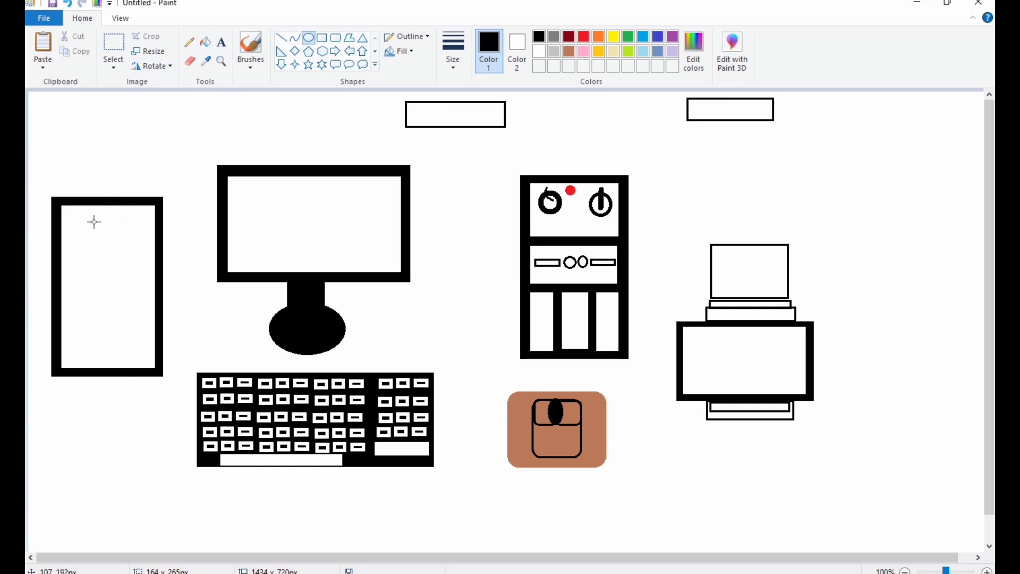
left_click_drag(72, 215, 94, 241)
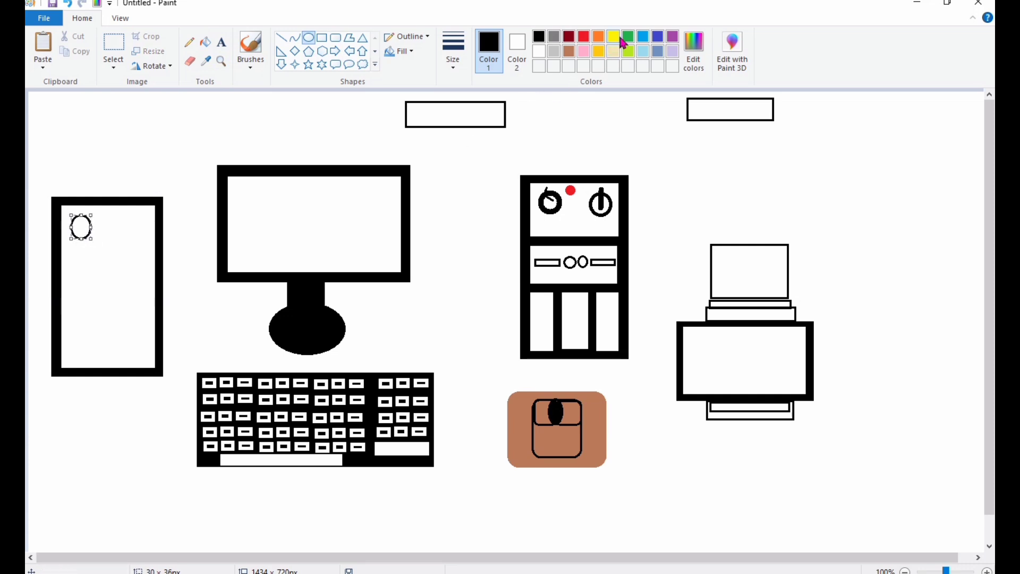
left_click(598, 40)
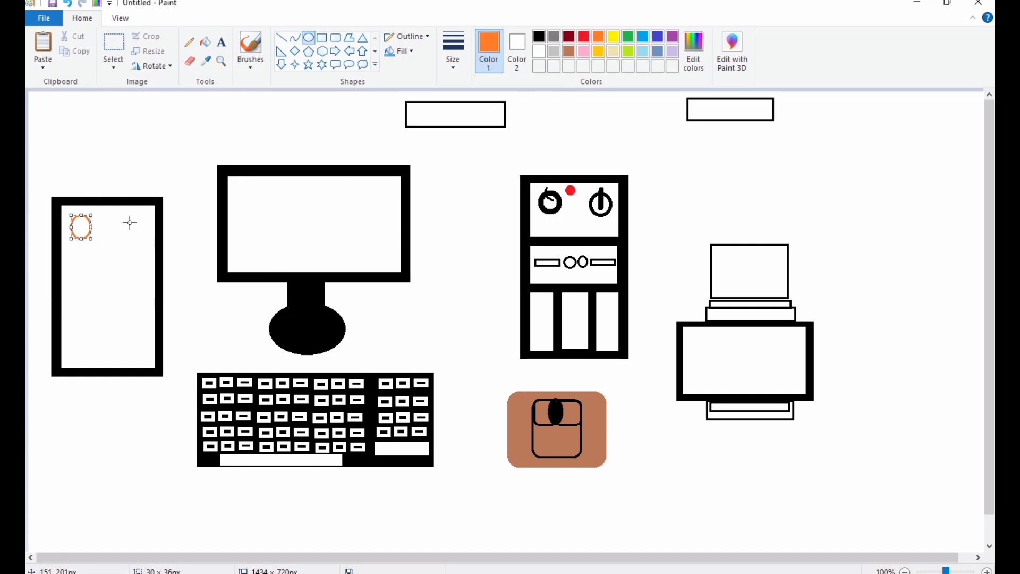
left_click(205, 42)
left_click(81, 227)
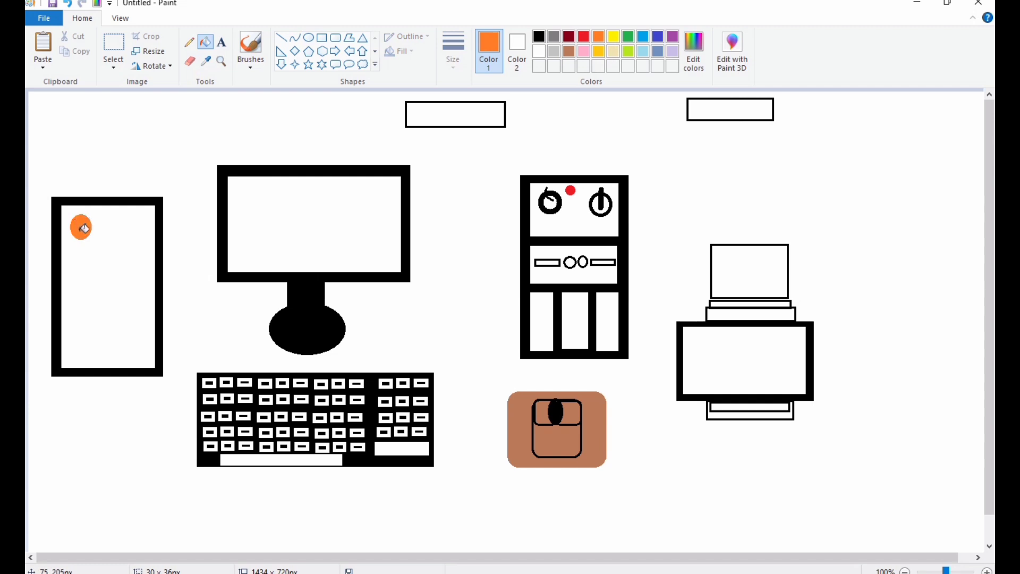
Add a second oval right of the orange one and fill it solid green.
left_click(628, 36)
left_click(308, 38)
left_click_drag(116, 216, 137, 242)
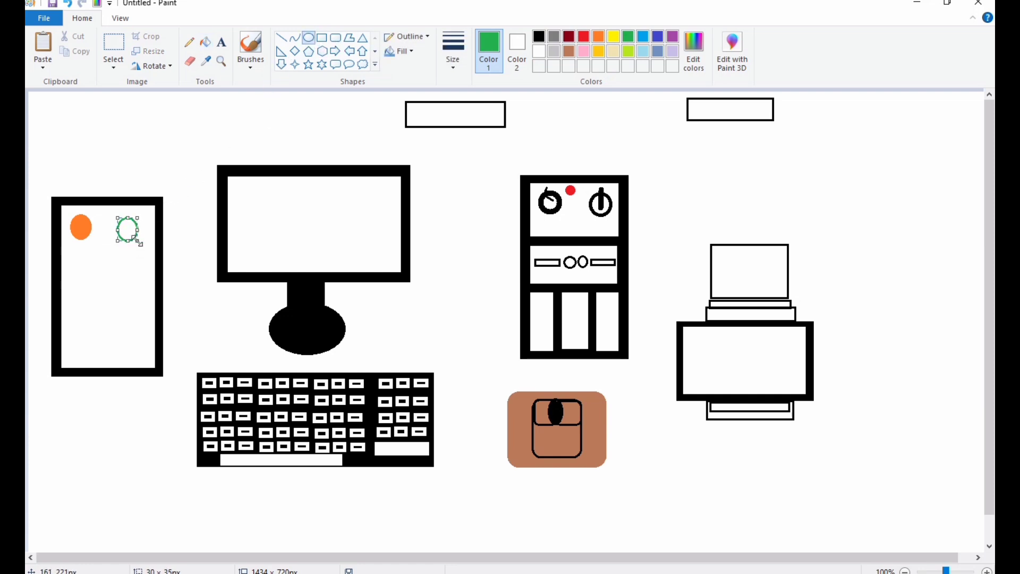
left_click(206, 49)
left_click(128, 227)
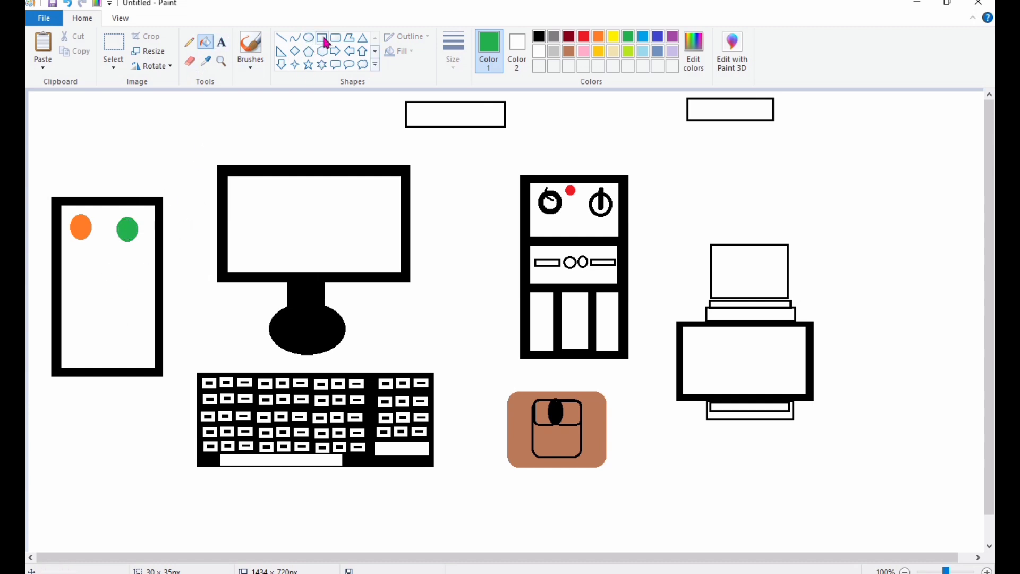
left_click(321, 37)
Draw nested black rectangles across the tower's middle and fill both gap strips black.
mouse_move(59, 282)
left_mouse_down()
mouse_move(157, 319)
mouse_move(132, 302)
left_mouse_up()
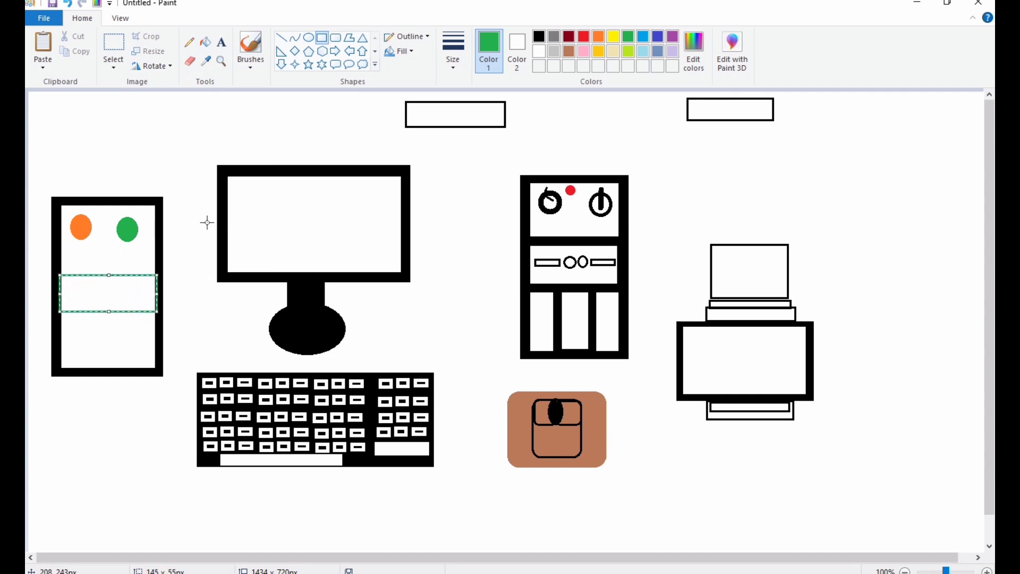
left_click(544, 35)
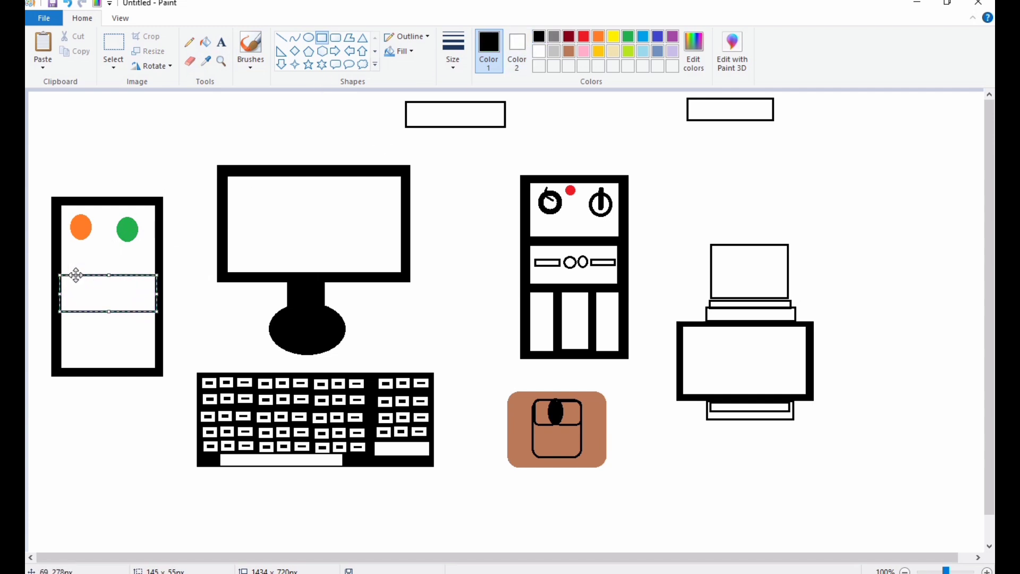
left_click(112, 171)
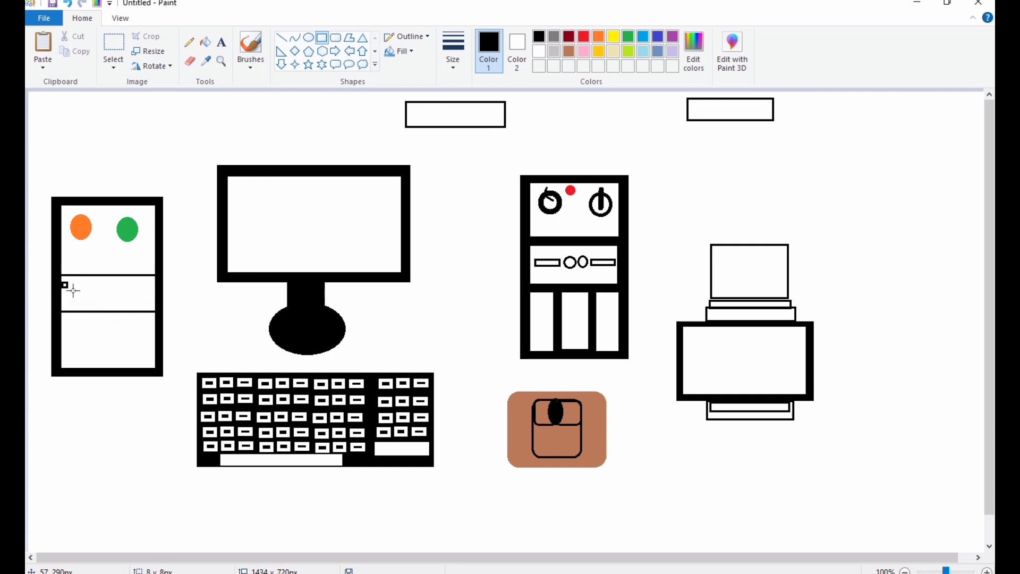
mouse_move(62, 283)
left_mouse_down()
mouse_move(155, 306)
mouse_move(123, 294)
left_mouse_up()
left_click(205, 41)
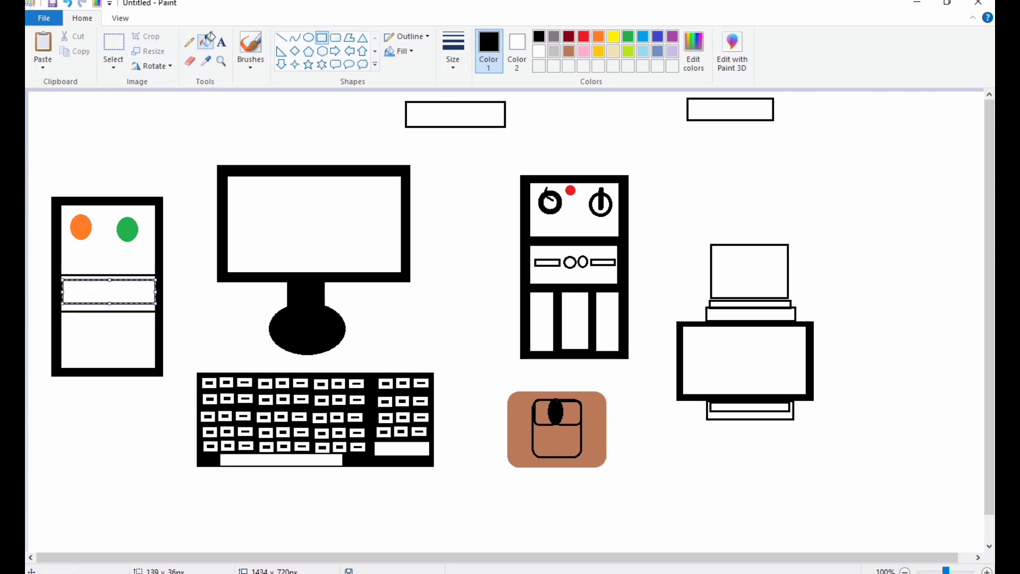
left_click(118, 276)
left_click(111, 304)
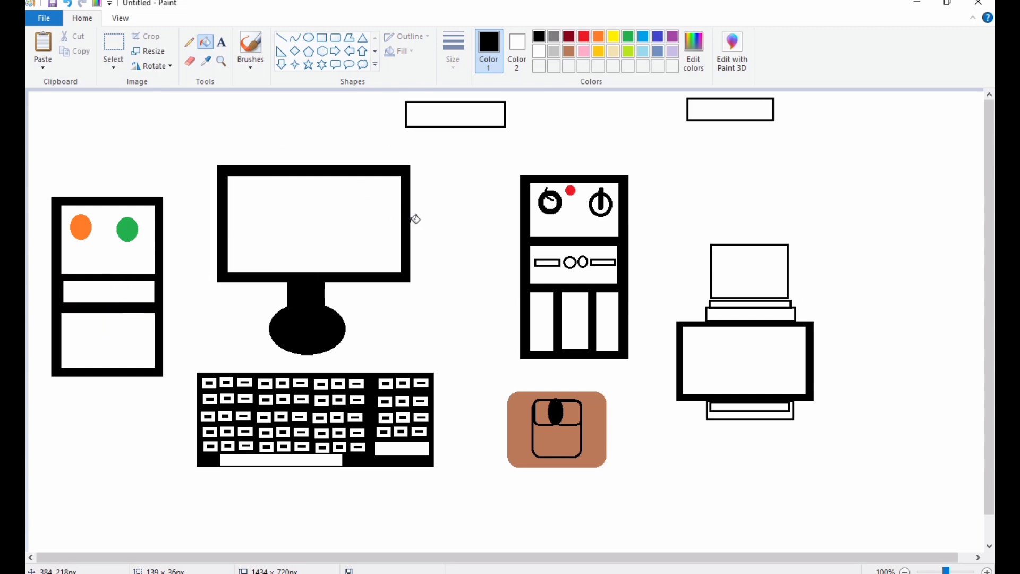
Draw a curved cable arcing from the left tower's top into the top box.
left_click(295, 37)
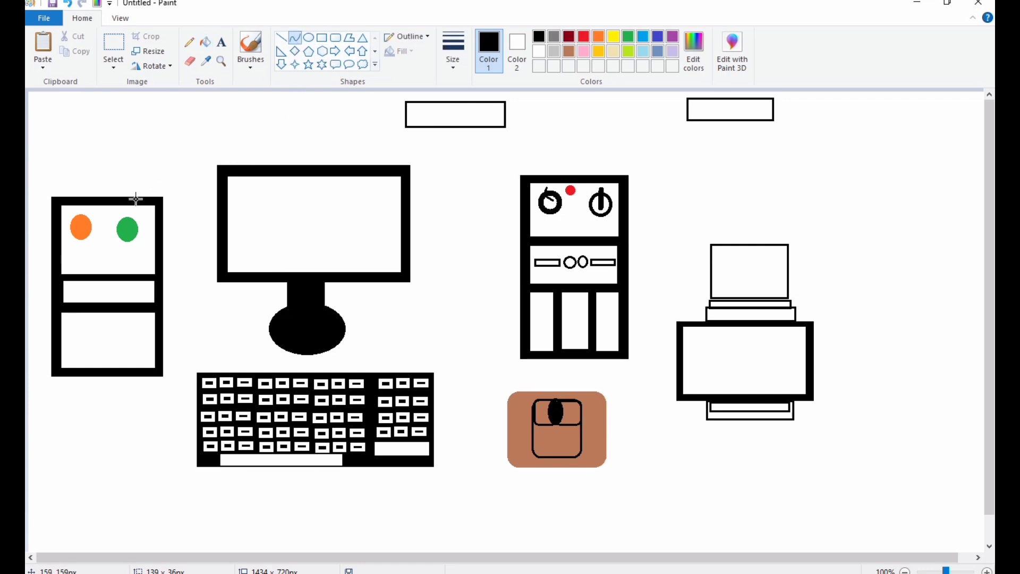
left_click_drag(138, 197, 426, 104)
left_click_drag(258, 155, 245, 128)
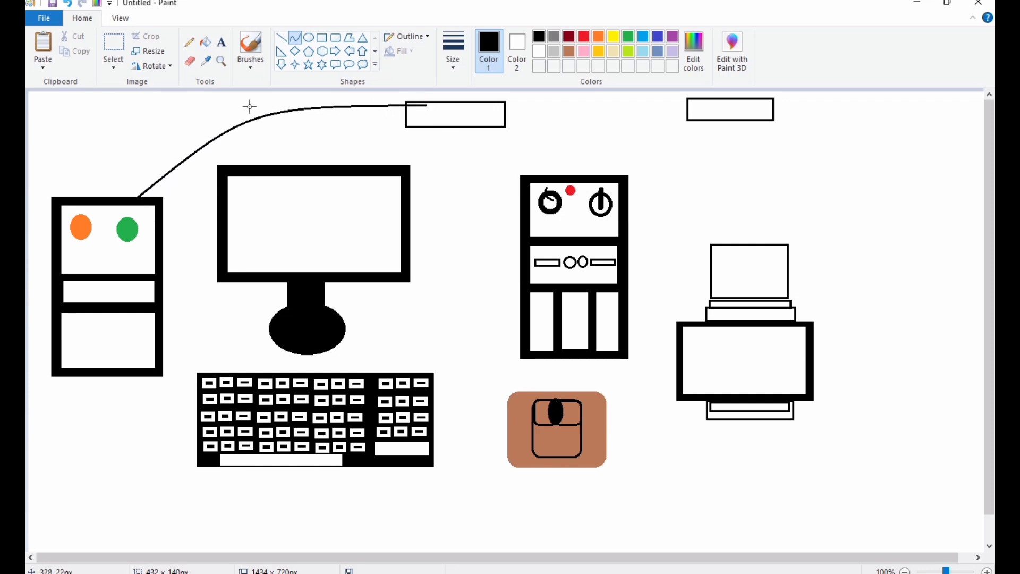
left_click(246, 128)
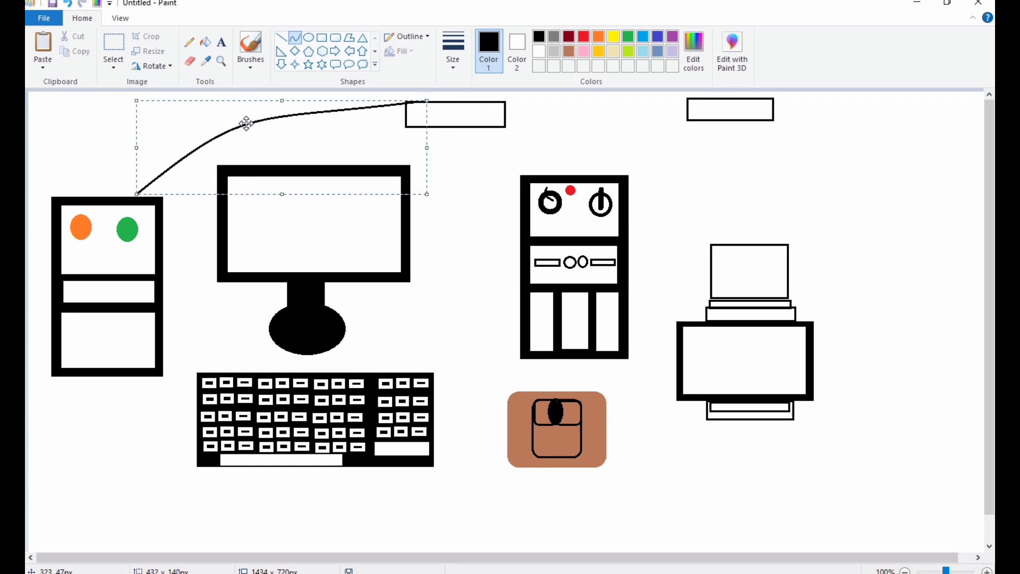
mouse_move(426, 142)
left_mouse_down()
mouse_move(441, 141)
mouse_move(439, 115)
left_mouse_up()
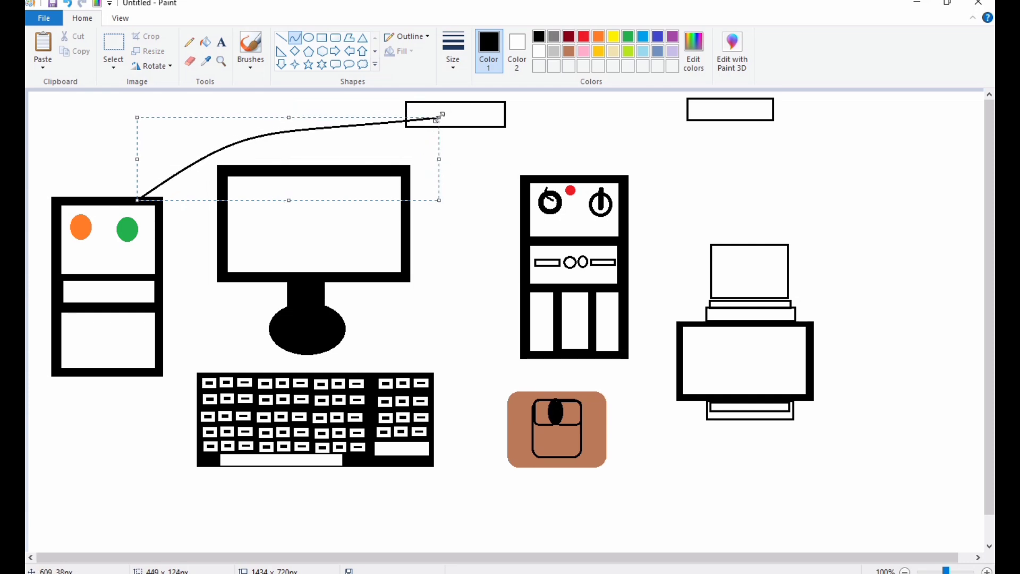
left_click(360, 102)
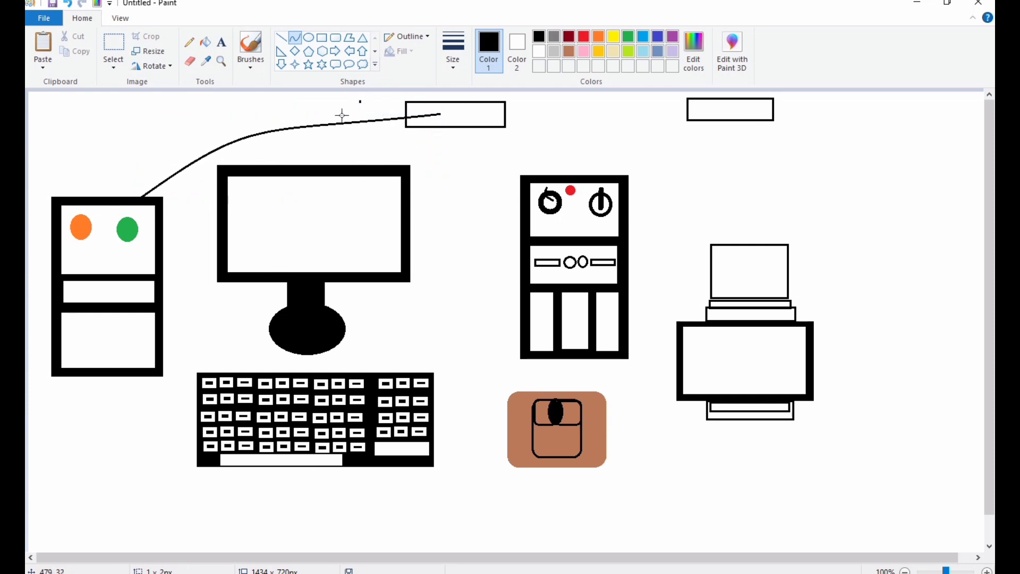
Add a solid black dot at the cable's end and a small rectangle inside the top box.
left_click(308, 37)
left_click_drag(433, 106, 448, 118)
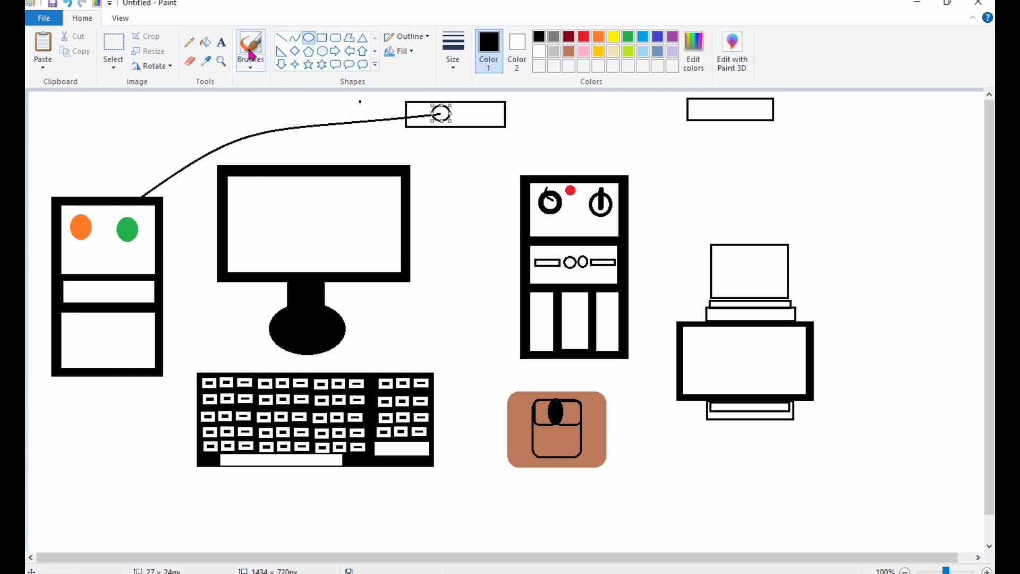
left_click(205, 42)
left_click(445, 111)
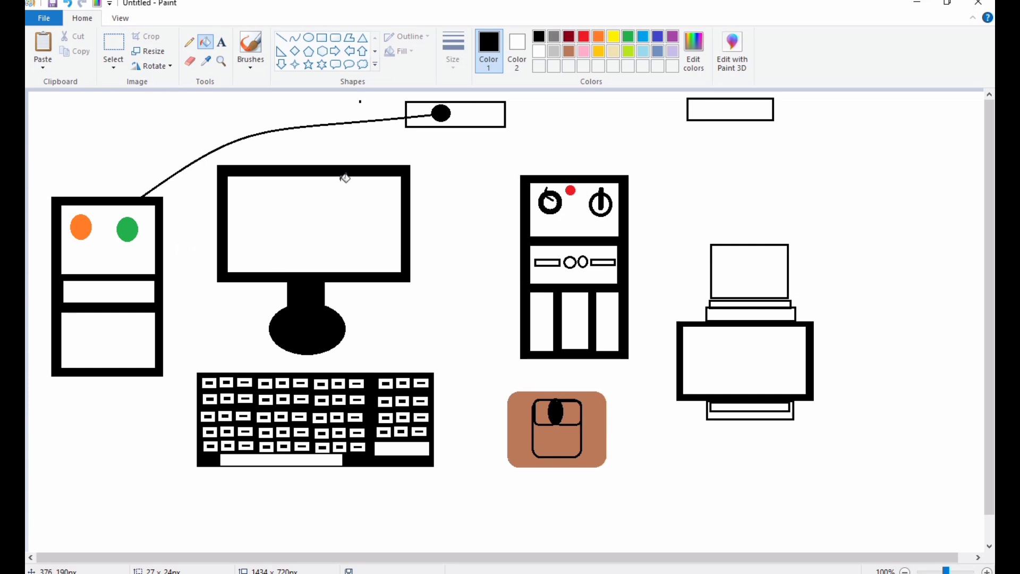
left_click(322, 38)
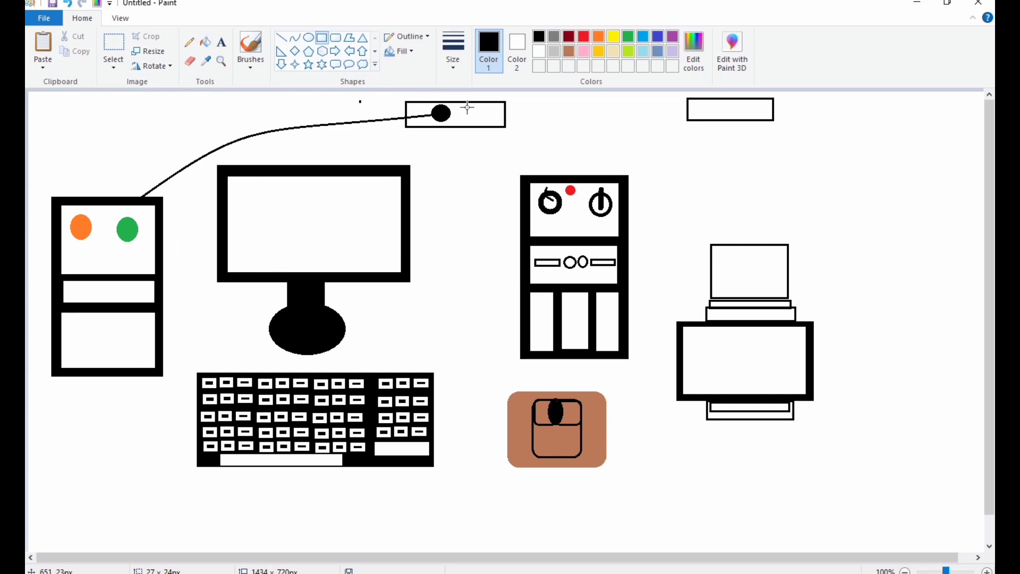
left_click_drag(467, 107, 480, 121)
Add a tiny rectangle inside the small box at the top.
left_click(443, 135)
left_click_drag(469, 120, 478, 105)
left_click(498, 113)
Draw a curved cable from the left tower to the monitor, undoing a stray hooked stroke.
left_click(295, 37)
mouse_move(157, 240)
left_mouse_down()
mouse_move(217, 231)
mouse_move(183, 222)
mouse_move(197, 242)
left_mouse_up()
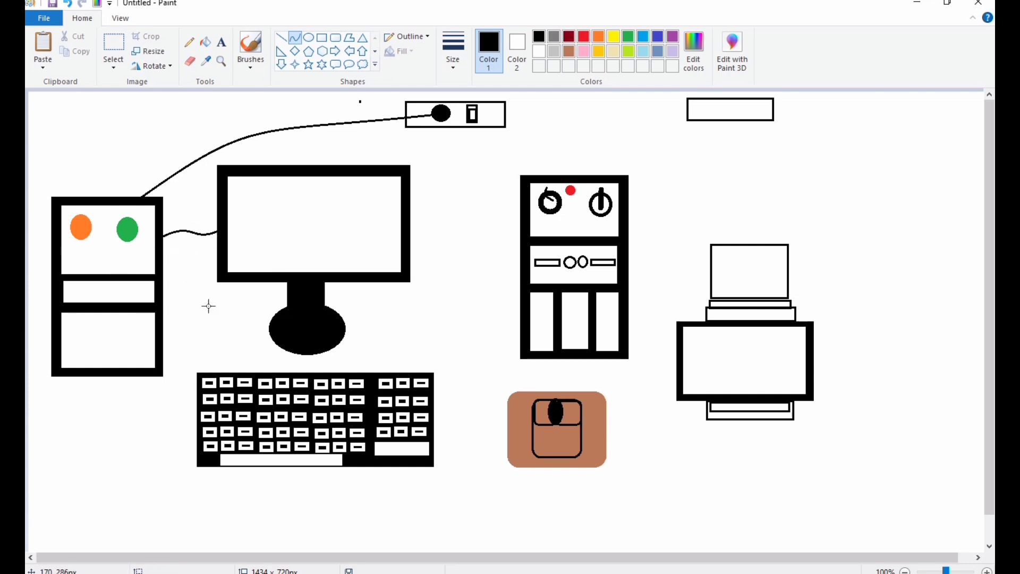
left_click_drag(523, 258, 521, 252)
left_click_drag(526, 287, 499, 282)
left_click(452, 273)
key("ctrl+z")
Draw a cable from the right tower to the left tower sagging below the monitor.
mouse_move(524, 261)
left_mouse_down()
mouse_move(143, 272)
mouse_move(162, 268)
mouse_move(133, 197)
left_mouse_up()
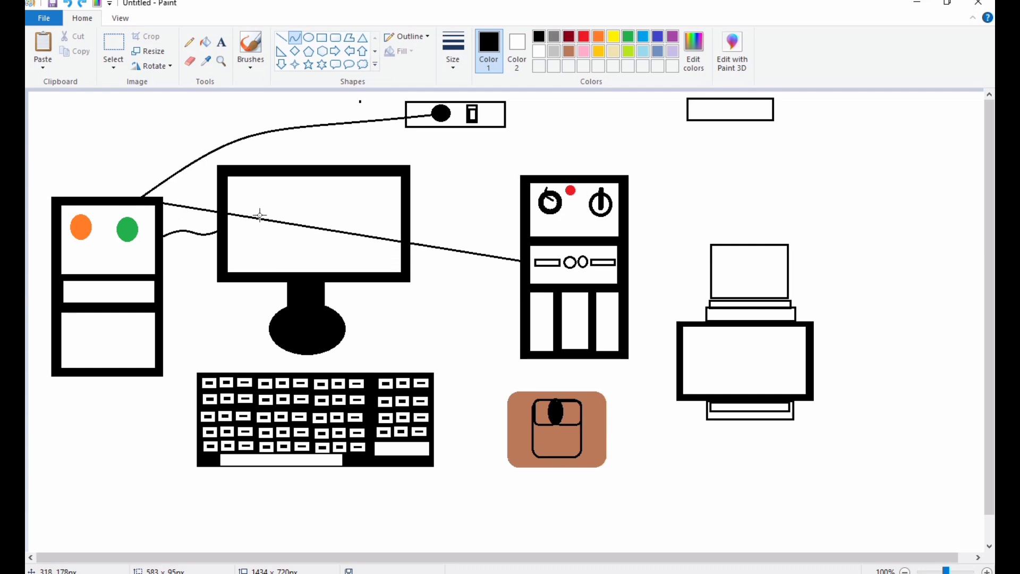
mouse_move(324, 228)
left_mouse_down()
mouse_move(345, 317)
mouse_move(357, 296)
left_mouse_up()
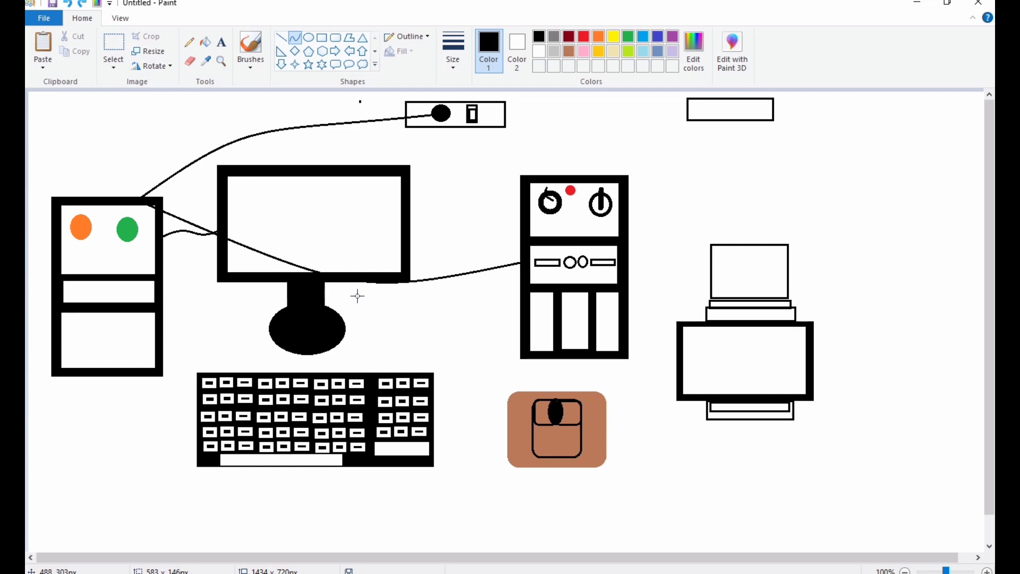
left_click_drag(362, 293, 377, 298)
left_click(378, 348)
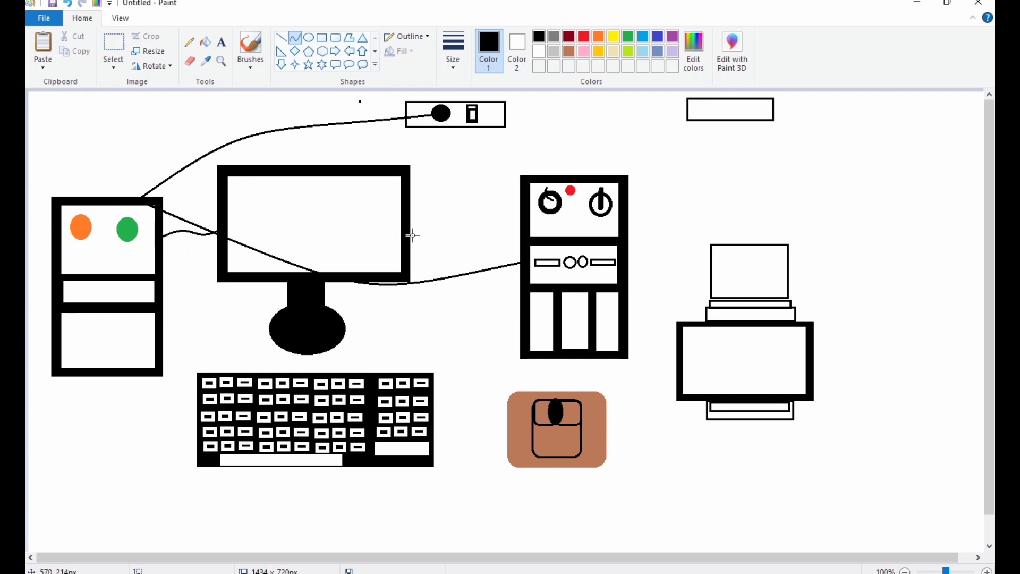
mouse_move(406, 218)
left_mouse_down()
mouse_move(523, 232)
mouse_move(467, 230)
mouse_move(470, 194)
left_mouse_up()
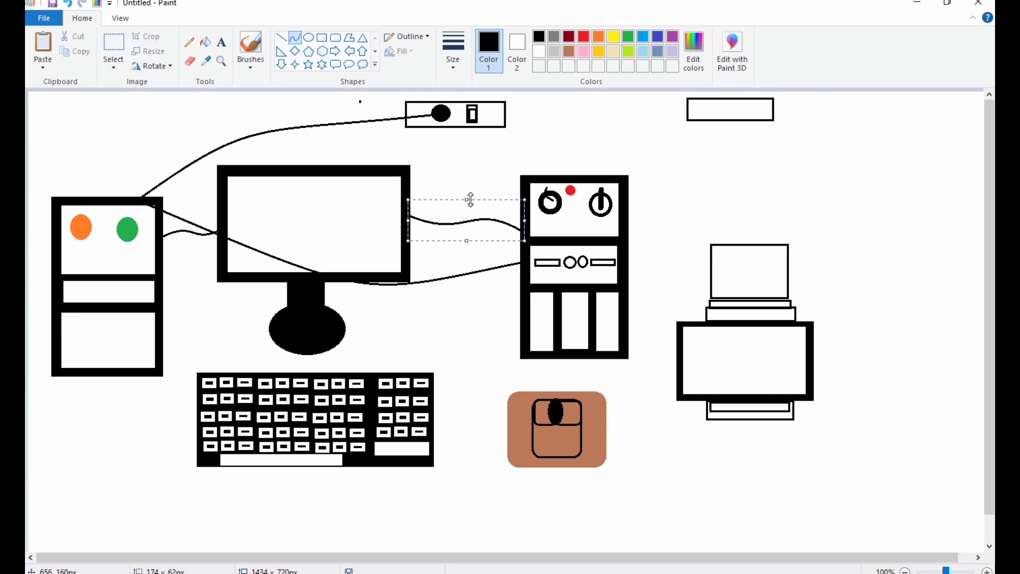
Bend the monitor cable into an S-curve and draw a curved cable from printer to top-right box.
left_click(475, 174)
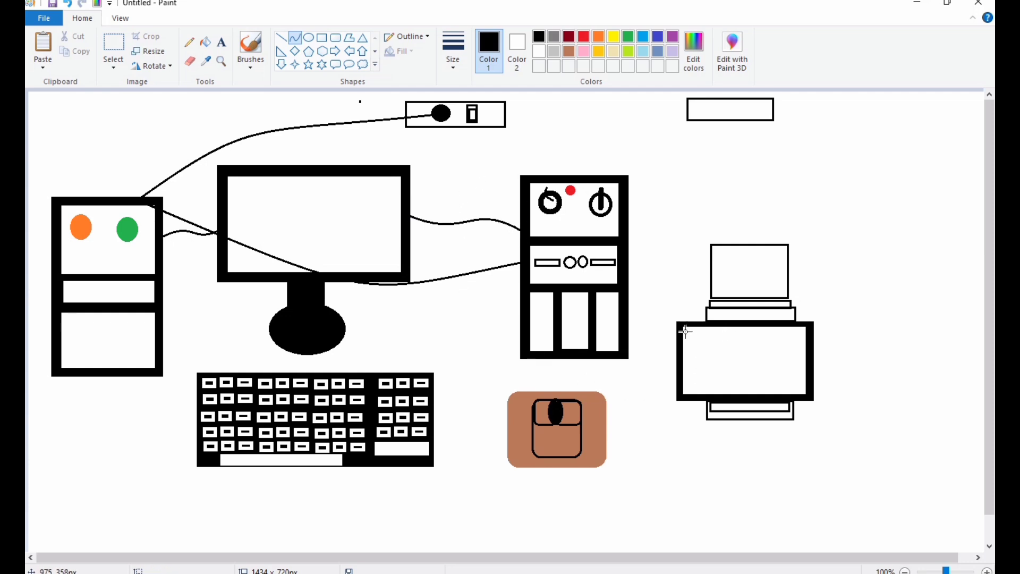
left_click_drag(689, 323, 710, 114)
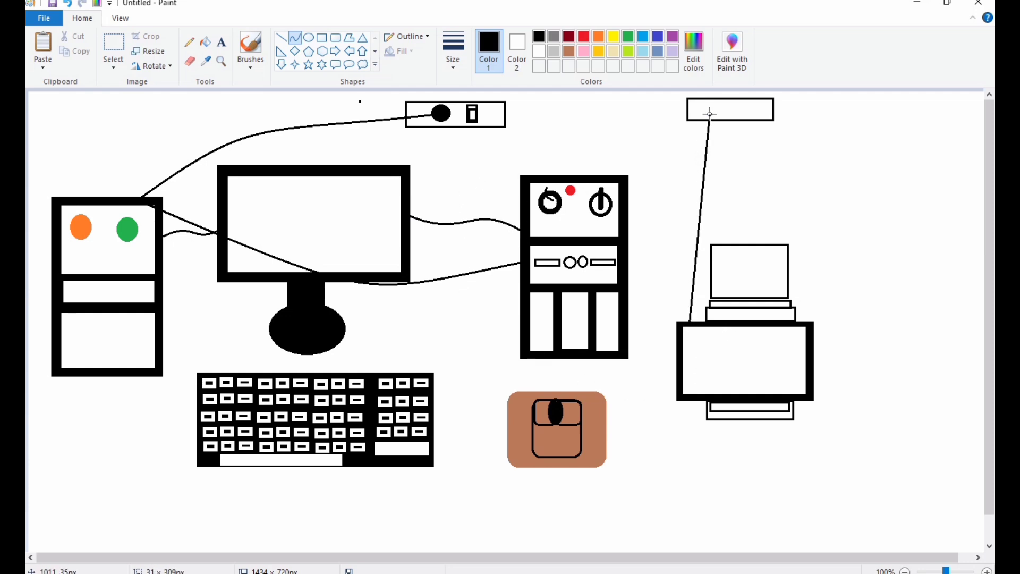
left_click_drag(710, 140, 684, 164)
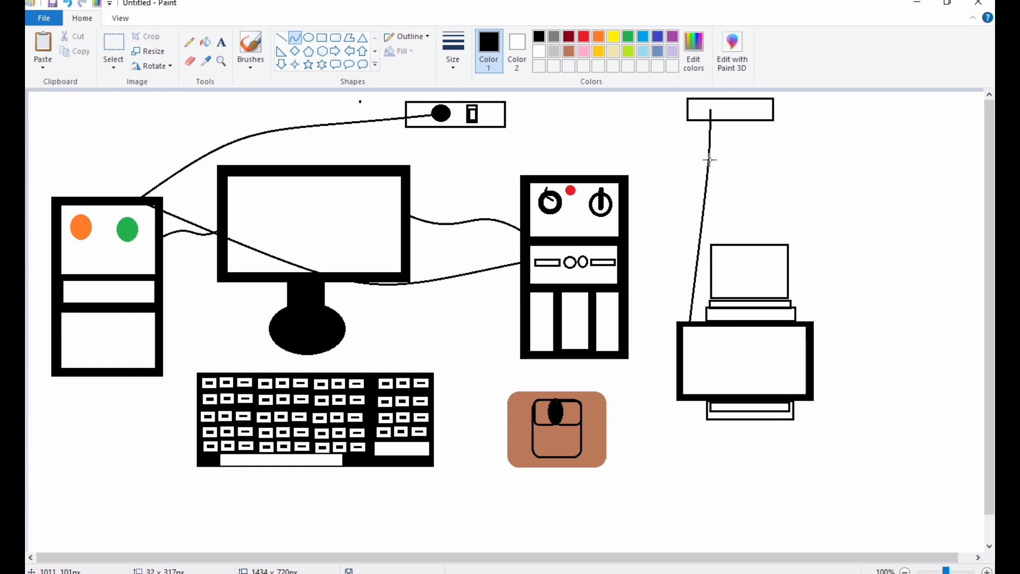
key("super")
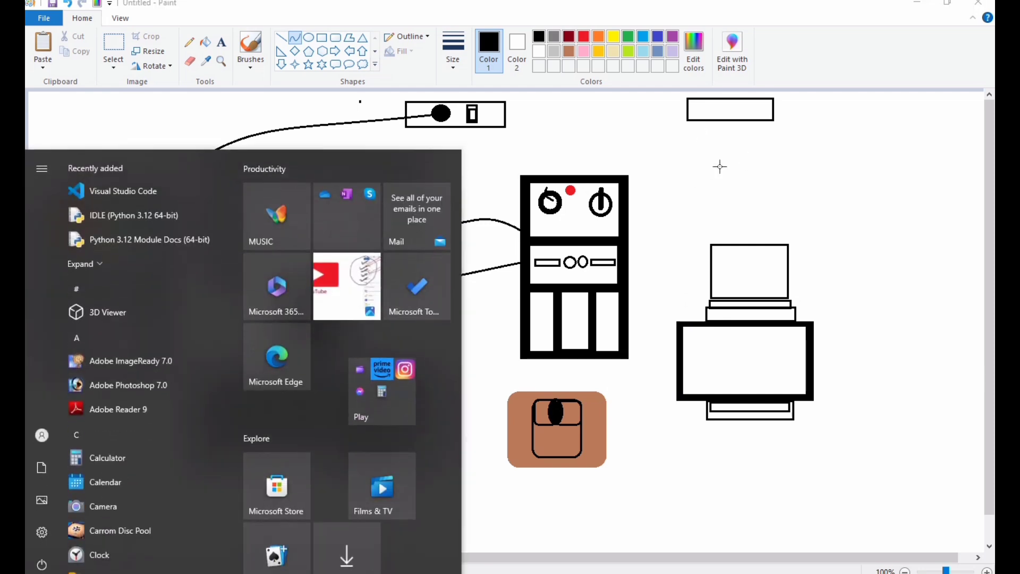
key("Escape")
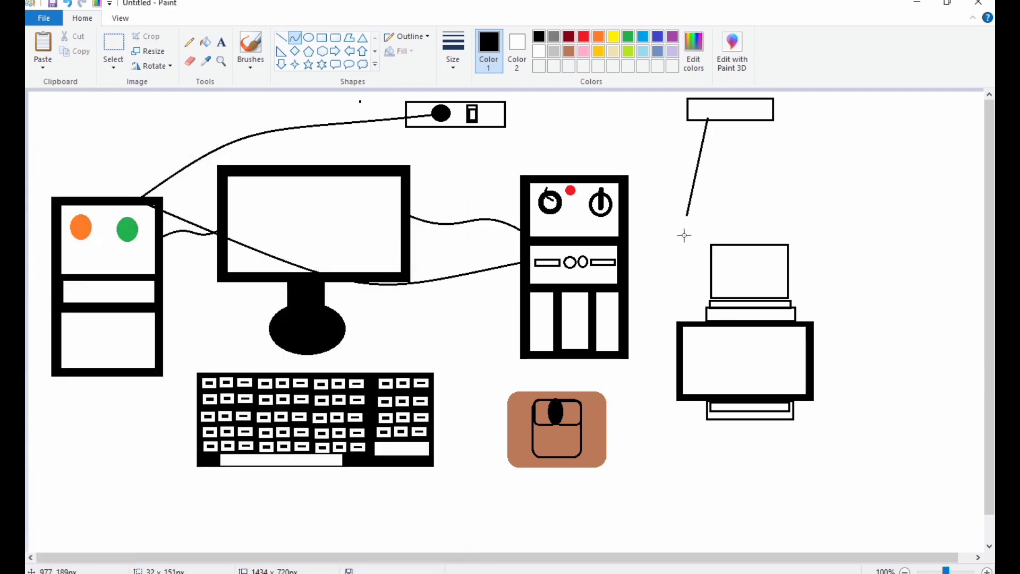
left_click_drag(708, 118, 689, 321)
mouse_move(696, 228)
left_mouse_down()
mouse_move(693, 213)
mouse_move(712, 193)
left_mouse_up()
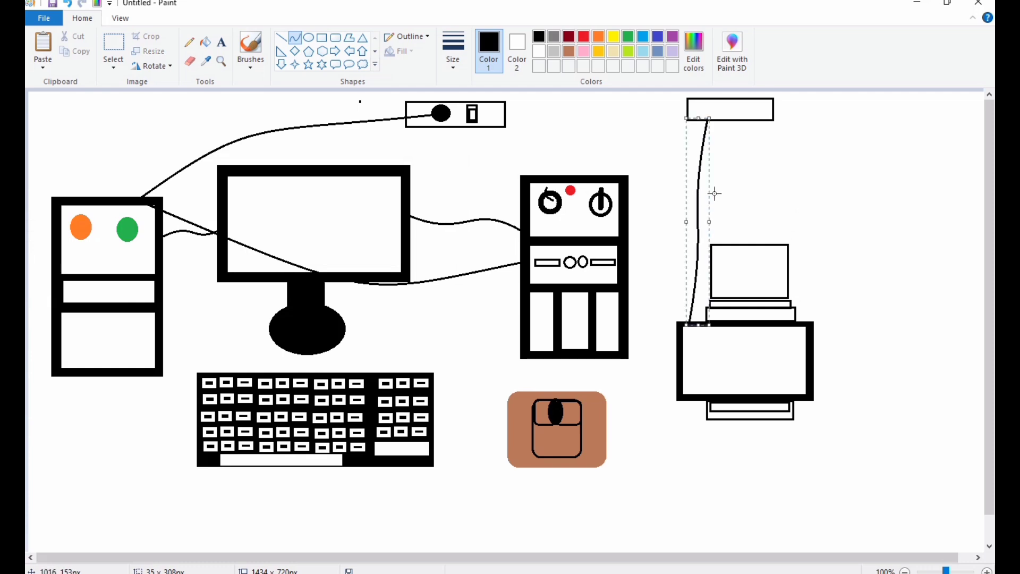
Draw a small oval plug inside the top-right box and fill it solid black.
left_click(306, 37)
left_click_drag(704, 106, 715, 117)
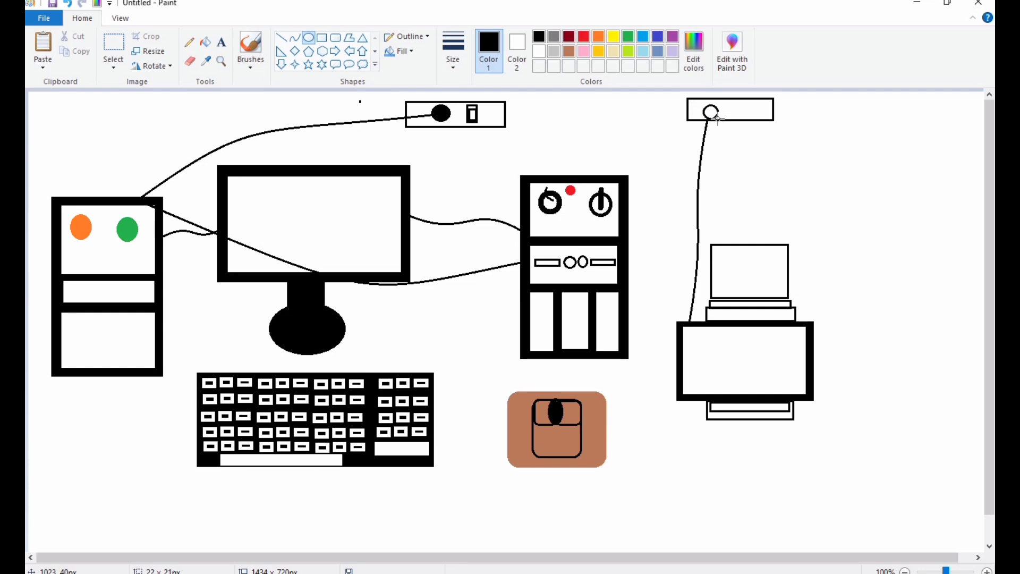
left_click(769, 140)
left_click(205, 41)
left_click(711, 111)
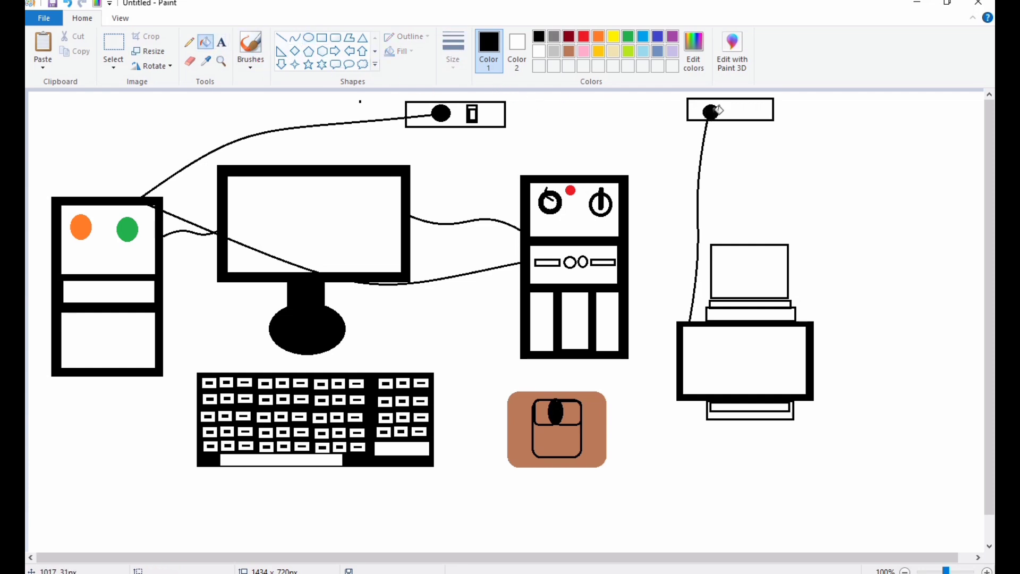
Duplicate the top-middle box's switch, shrink it, and place it beside the black plug in the top-right box.
left_click(113, 46)
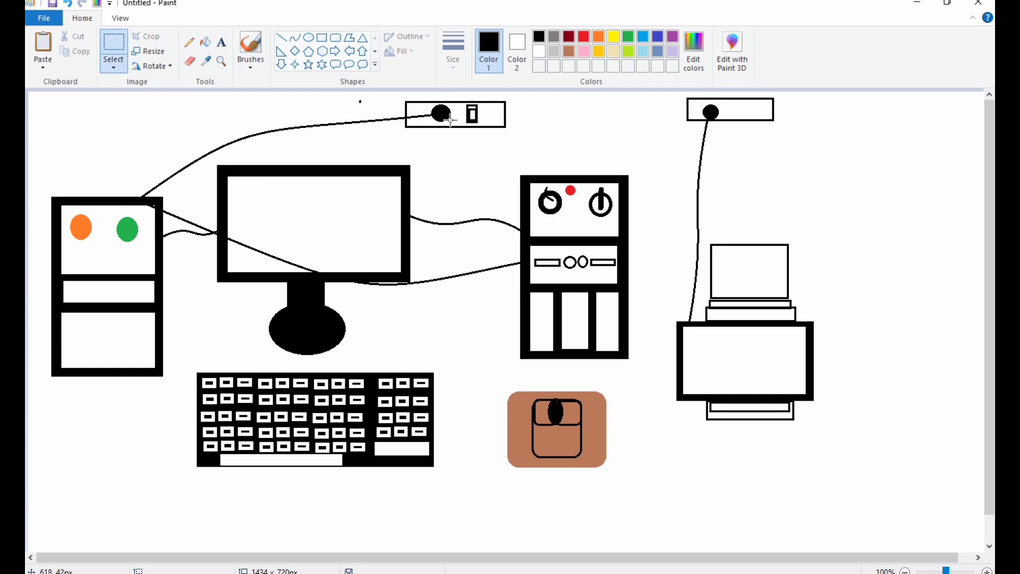
left_click_drag(461, 104, 483, 125)
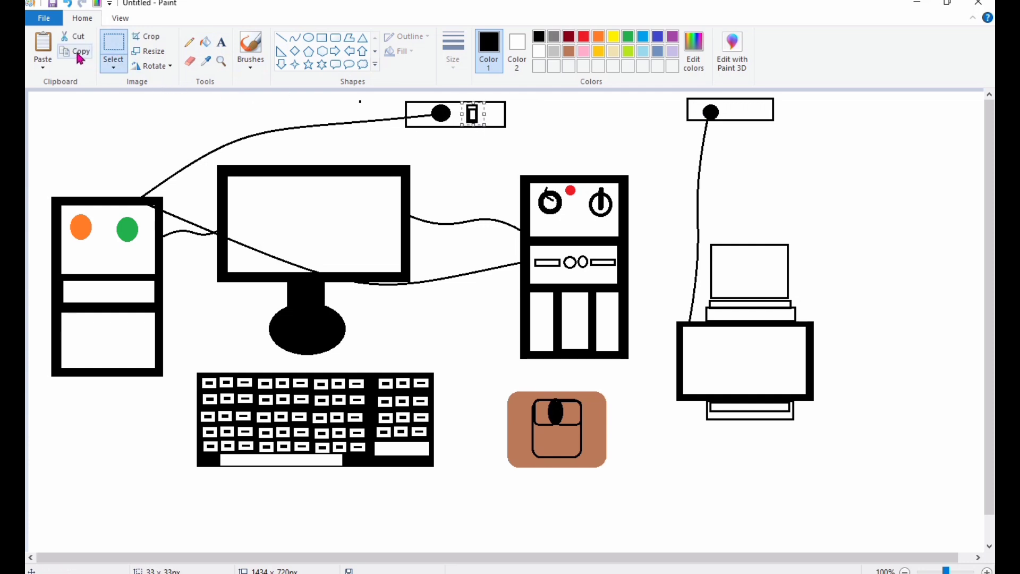
left_click(78, 53)
left_click(43, 45)
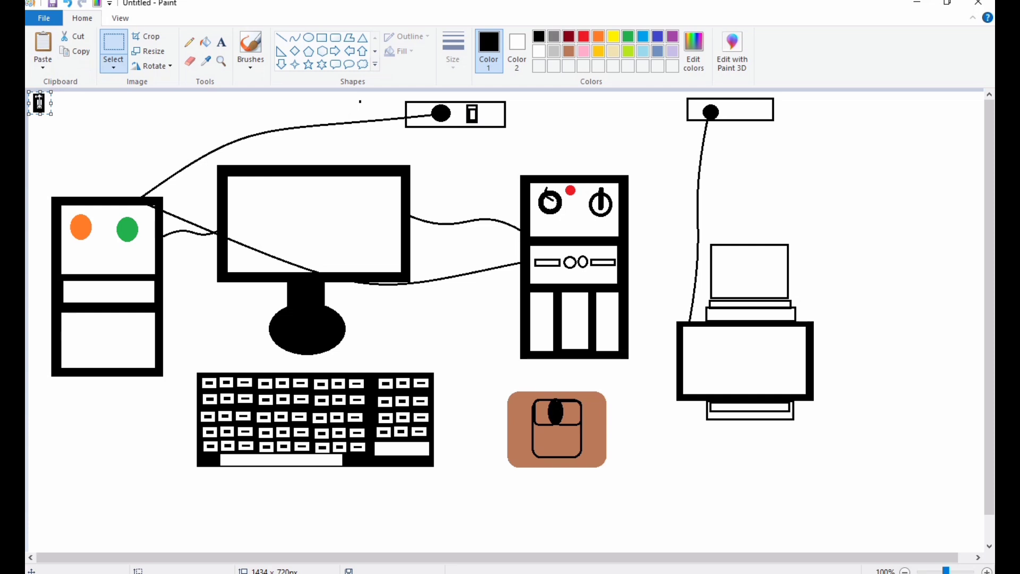
left_click_drag(39, 102, 740, 109)
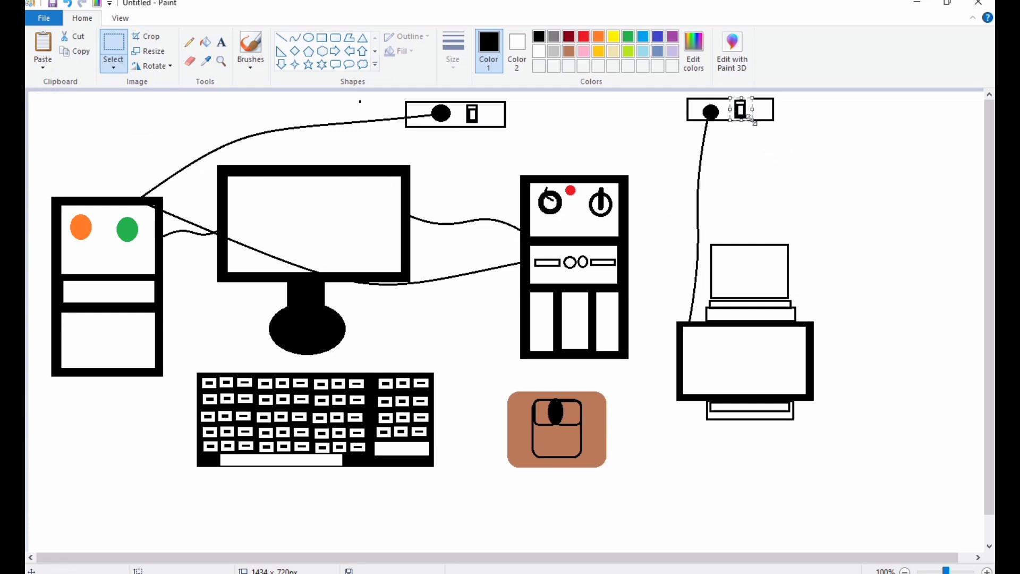
left_click_drag(752, 121, 747, 116)
key("Down")
key("Down")
key("Down")
left_click(765, 177)
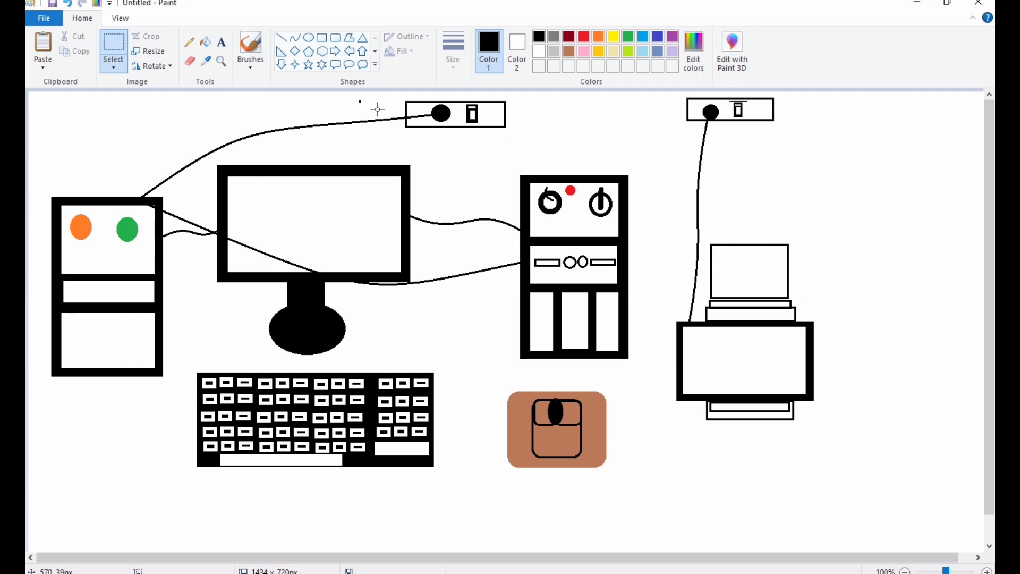
Draw curved cables from the right-hand tower to the printer, the keyboard and the mouse.
left_click(294, 37)
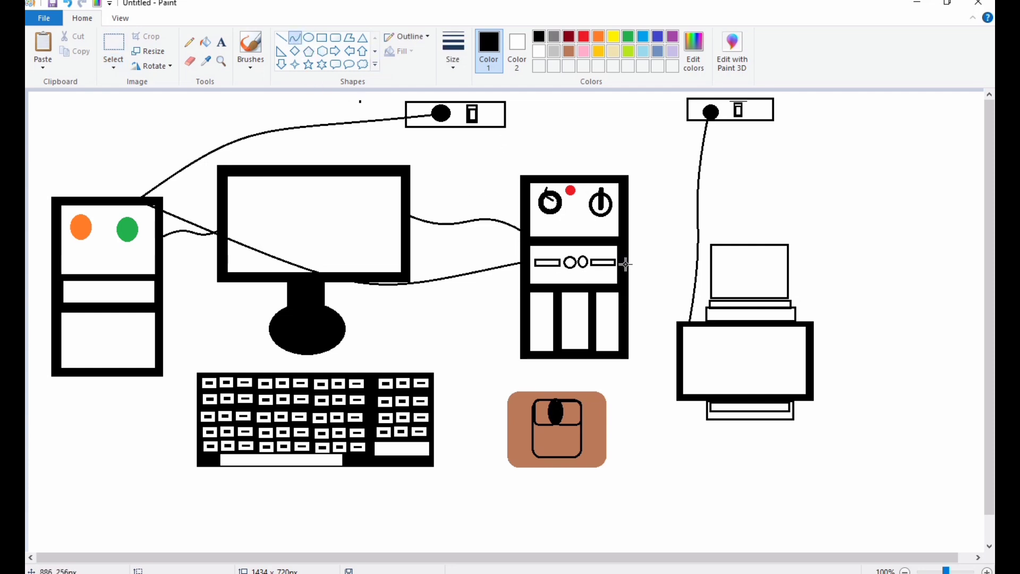
mouse_move(625, 264)
left_mouse_down()
mouse_move(695, 295)
mouse_move(680, 330)
mouse_move(648, 302)
left_mouse_up()
left_click_drag(369, 373, 520, 293)
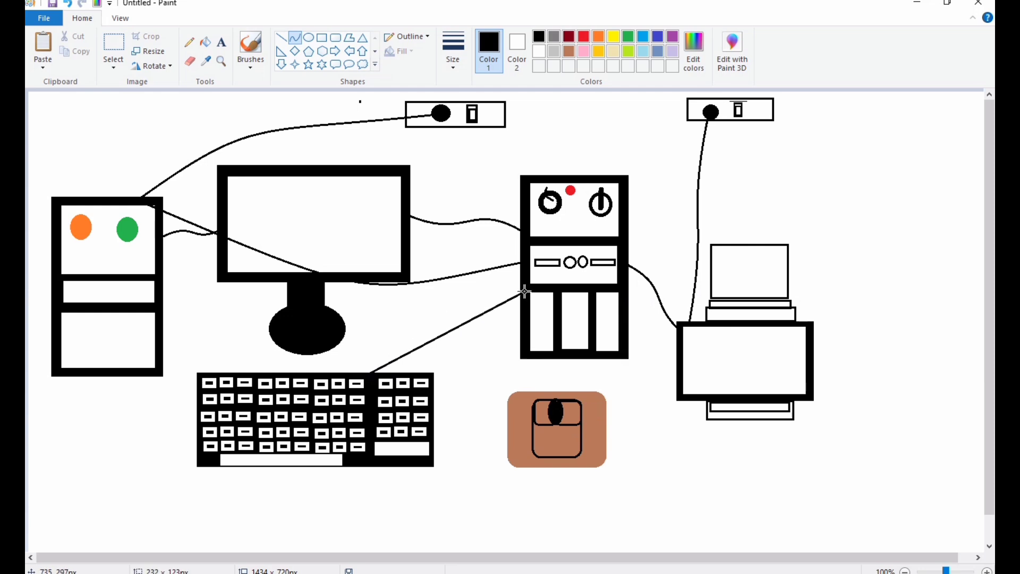
mouse_move(449, 331)
left_mouse_down()
mouse_move(442, 311)
mouse_move(456, 349)
mouse_move(489, 379)
left_mouse_up()
left_click(566, 376)
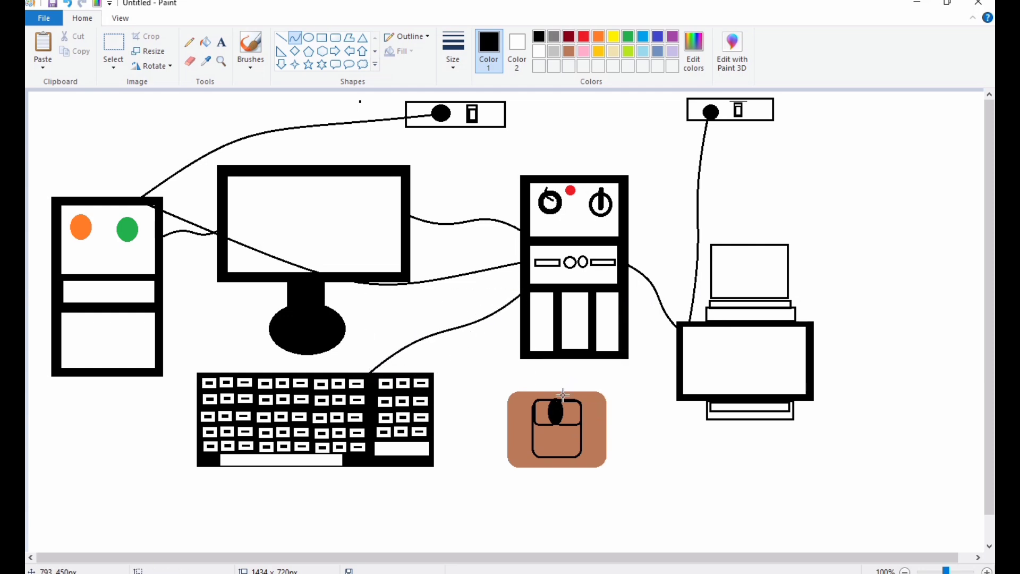
mouse_move(561, 398)
left_mouse_down()
mouse_move(573, 359)
mouse_move(549, 368)
mouse_move(495, 353)
left_mouse_up()
Finish the mouse cable, then move the entire drawing right and down.
left_click(634, 421)
key("ctrl+a")
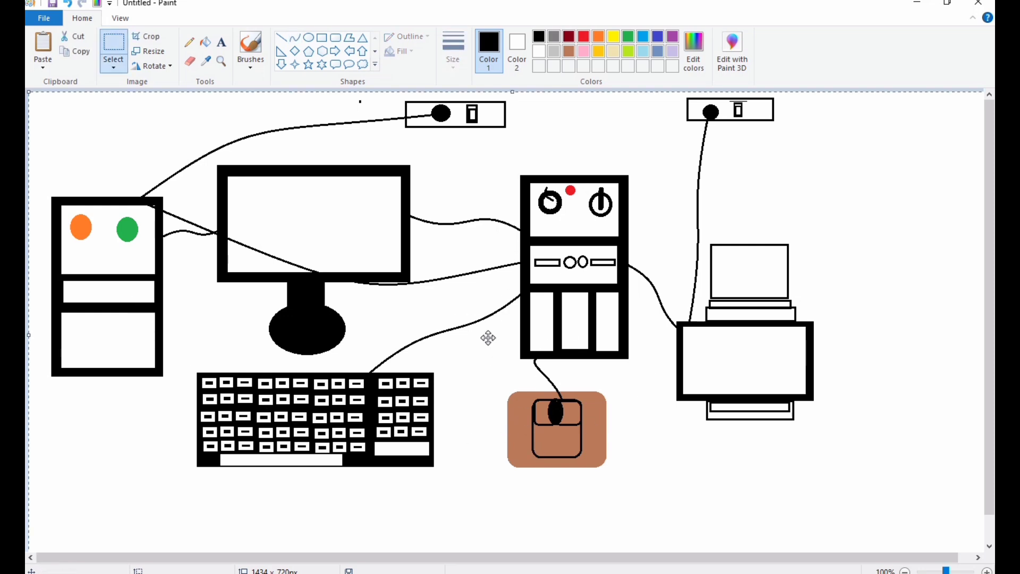
left_click_drag(486, 320, 537, 352)
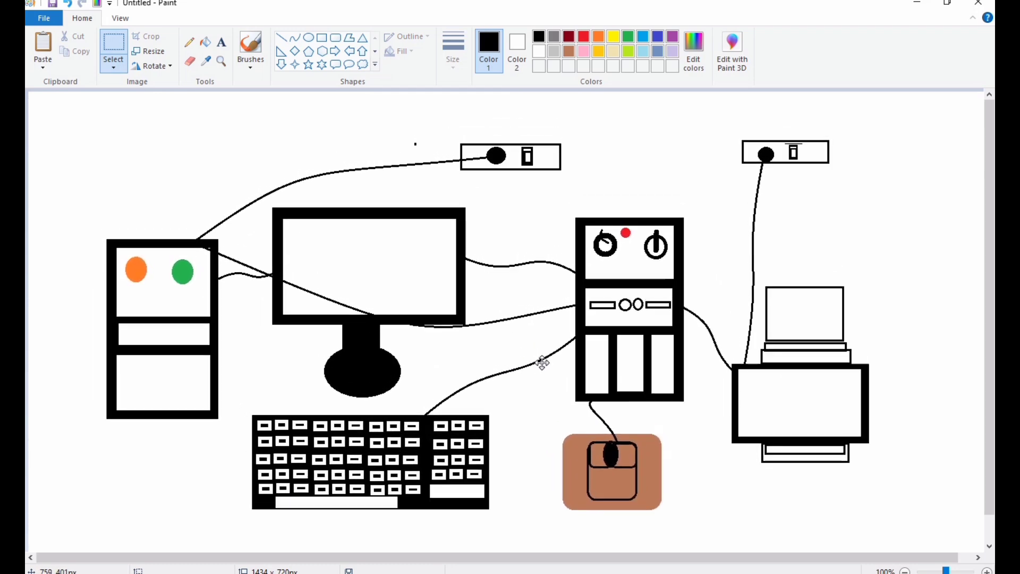
left_click_drag(537, 352, 559, 365)
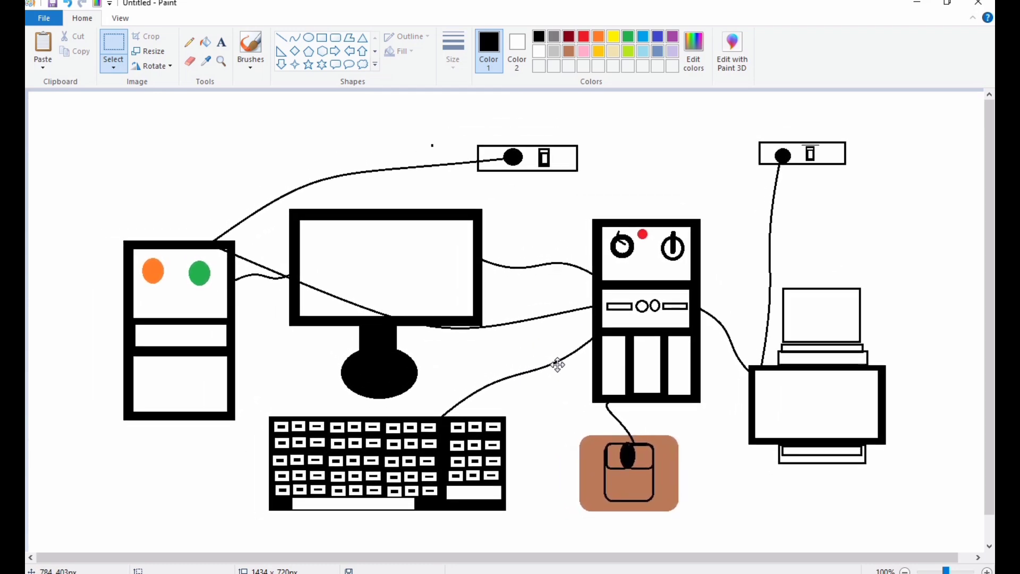
left_click(247, 111)
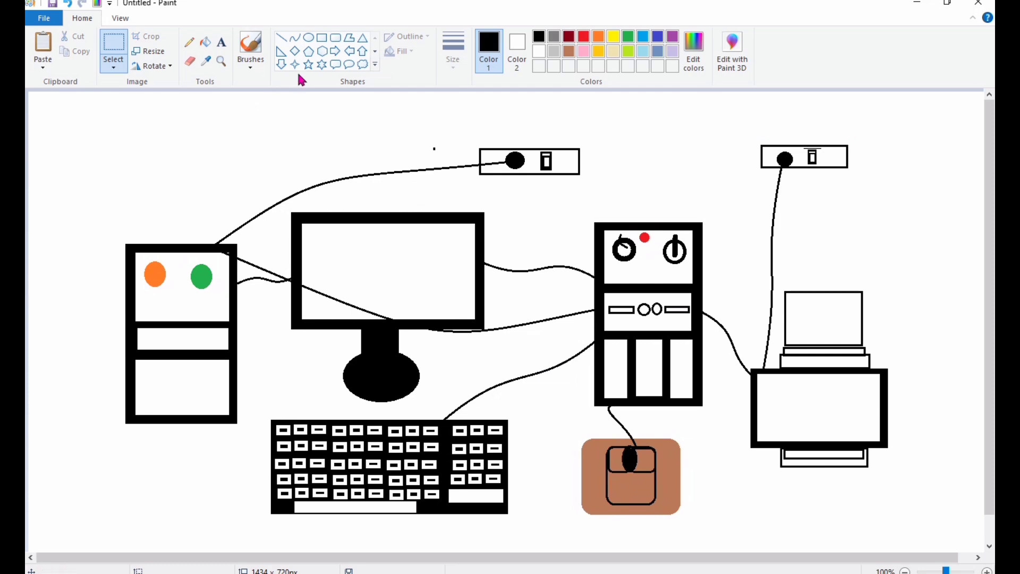
Start a text box near the top of the page, then discard it empty.
left_click(222, 44)
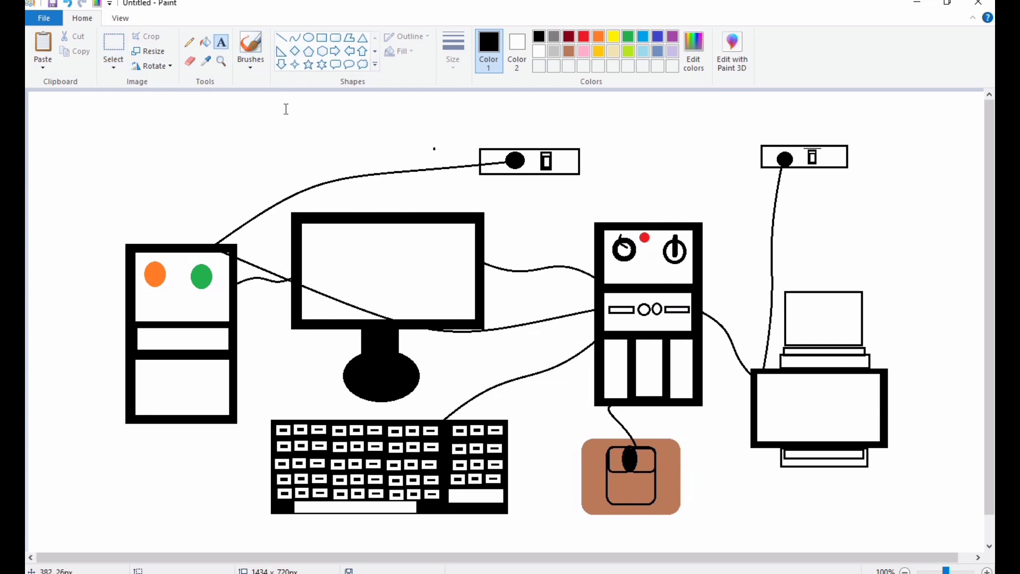
left_click(285, 108)
left_click(180, 143)
left_click(322, 38)
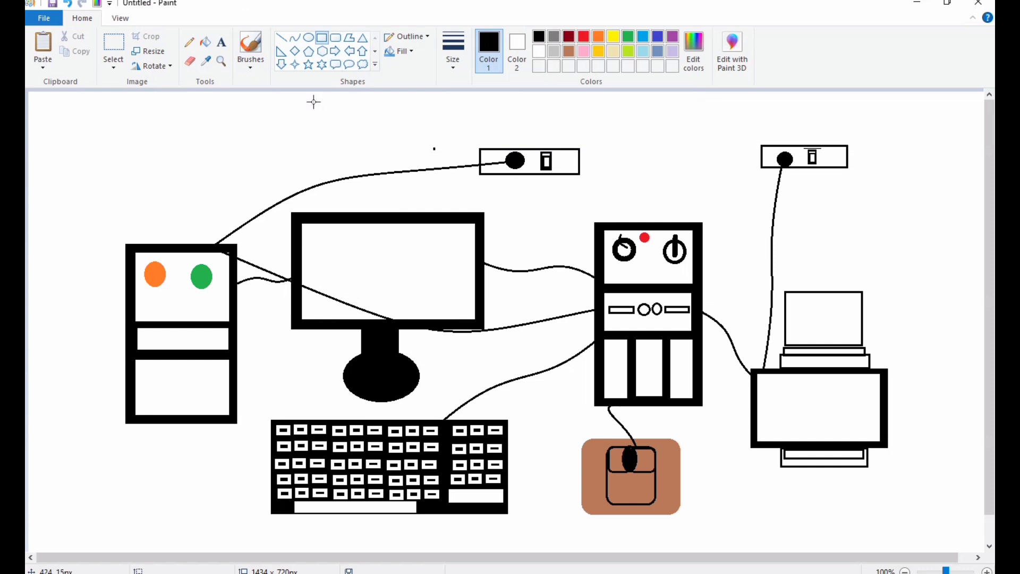
Draw a wide rectangle across the top and fill it yellow as a banner.
mouse_move(314, 96)
left_mouse_down()
mouse_move(403, 136)
mouse_move(823, 127)
left_mouse_up()
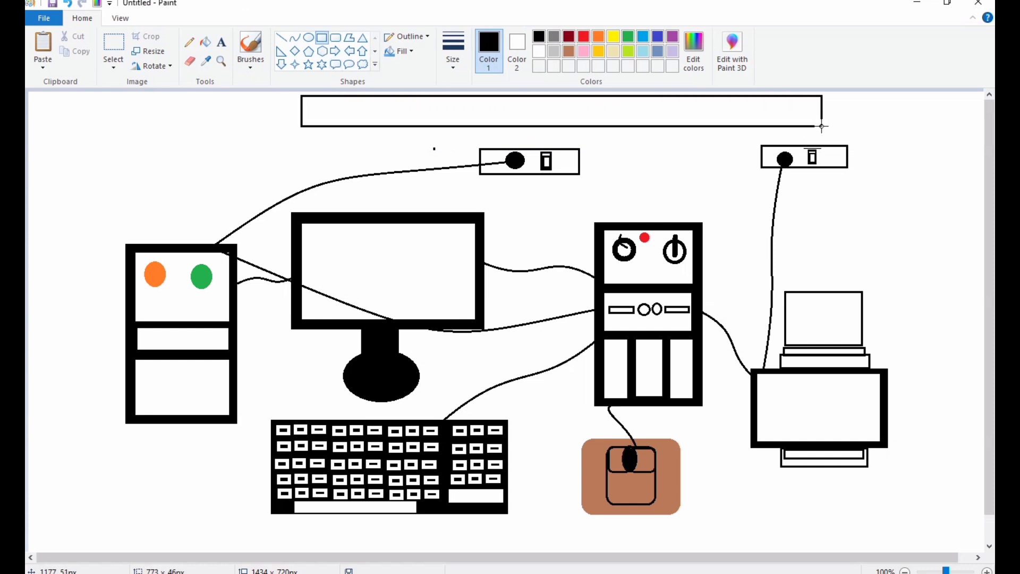
left_click_drag(746, 115, 717, 118)
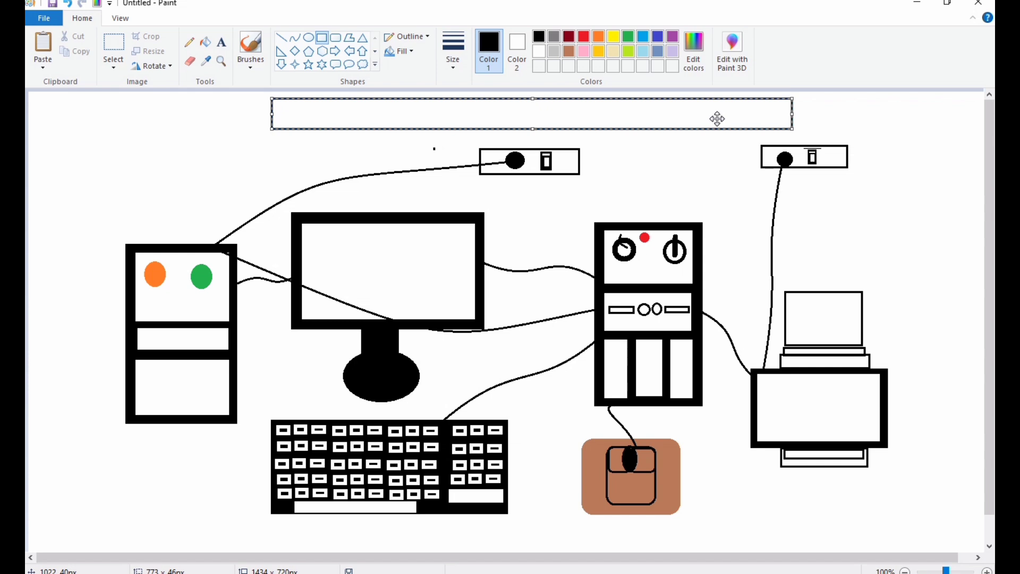
left_click(616, 36)
left_click(205, 42)
left_click(344, 102)
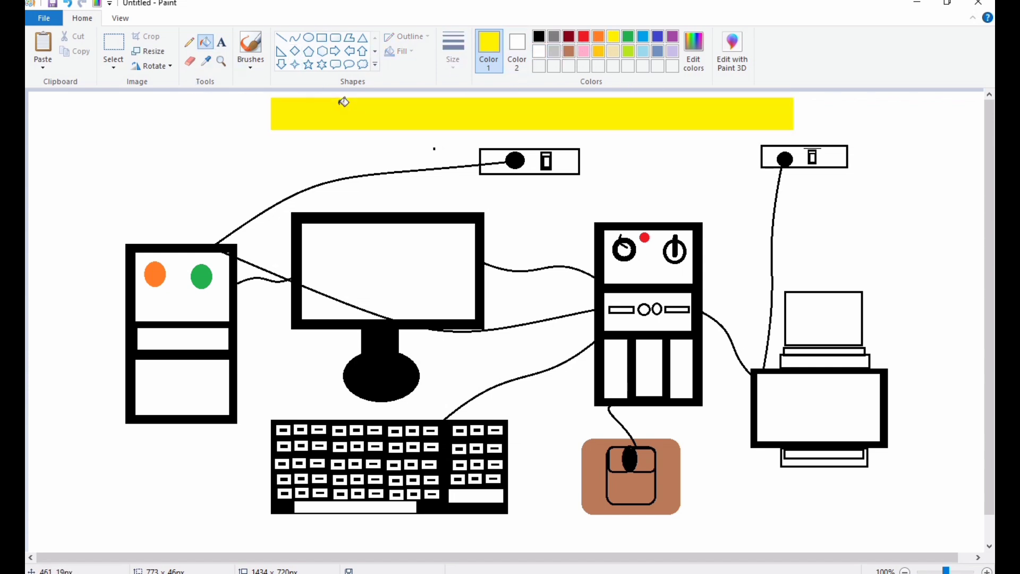
Set up dark red, size 28 text on the banner, then discard the empty text box.
left_click(221, 41)
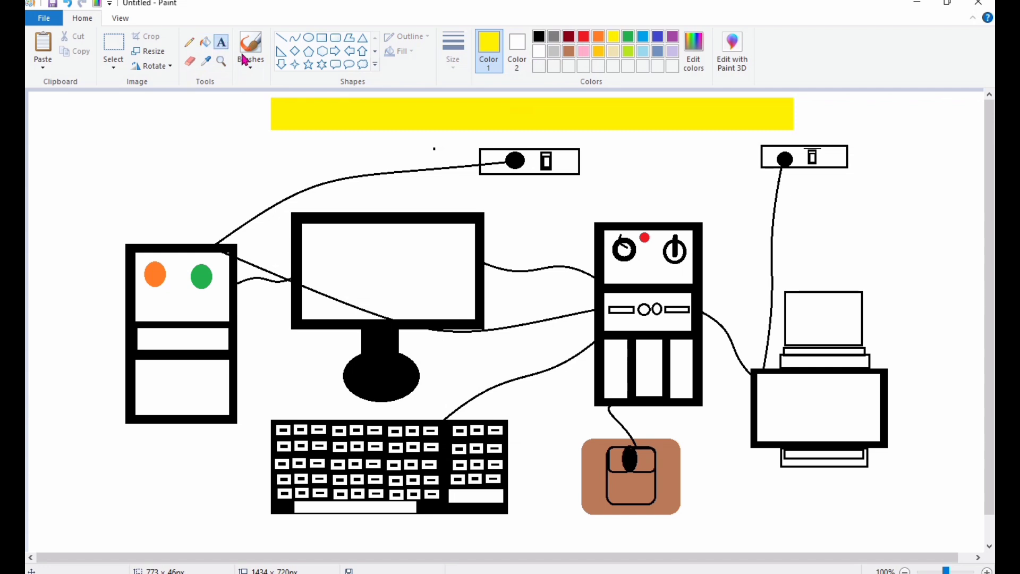
left_click(570, 37)
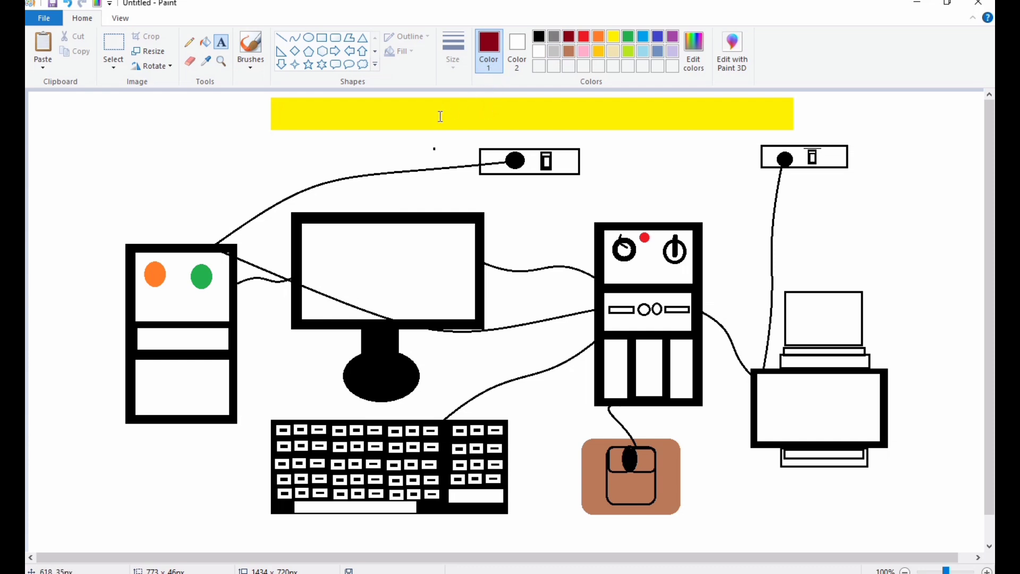
left_click(319, 108)
left_click(319, 118)
left_click(123, 61)
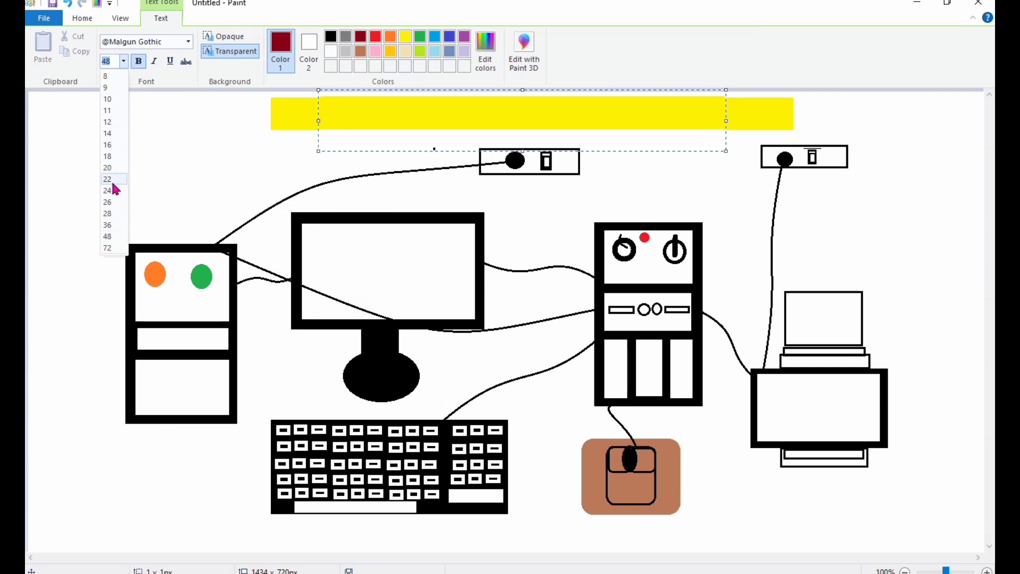
left_click(110, 213)
left_click(292, 130)
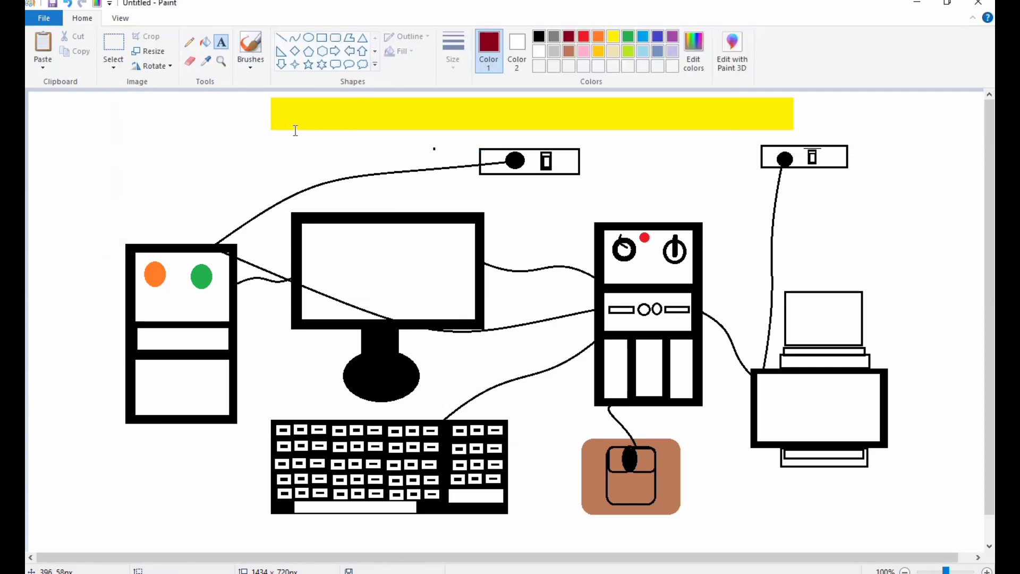
left_click(303, 109)
left_click(289, 141)
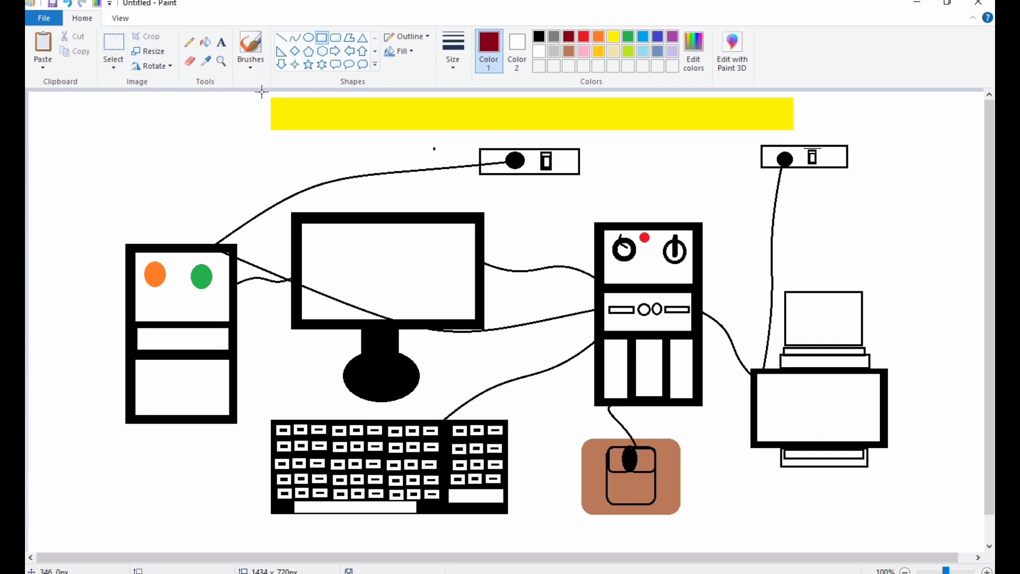
Outline a larger area around the yellow bar and fill the gap yellow into one solid banner.
left_click_drag(266, 94, 809, 138)
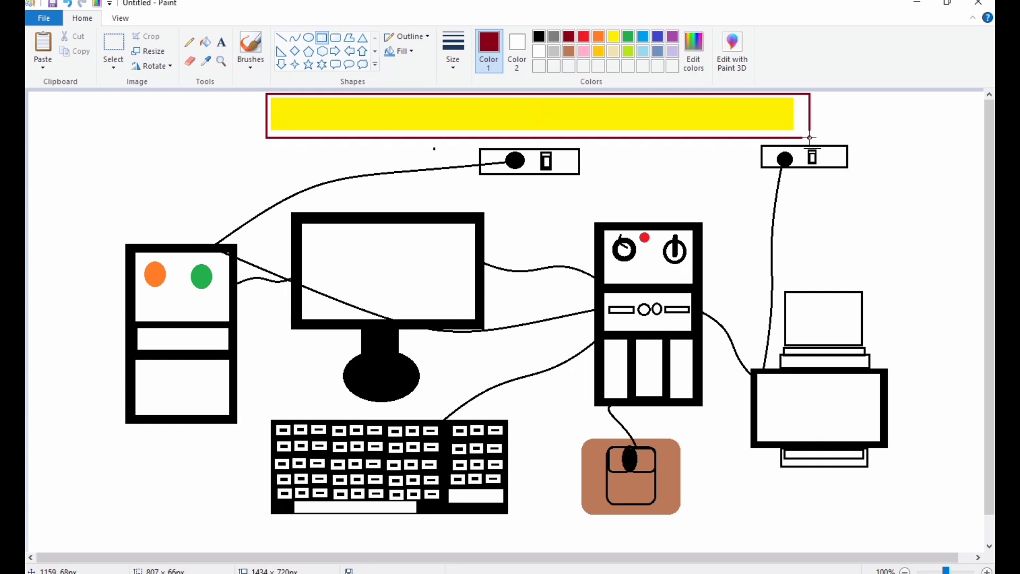
left_click(613, 36)
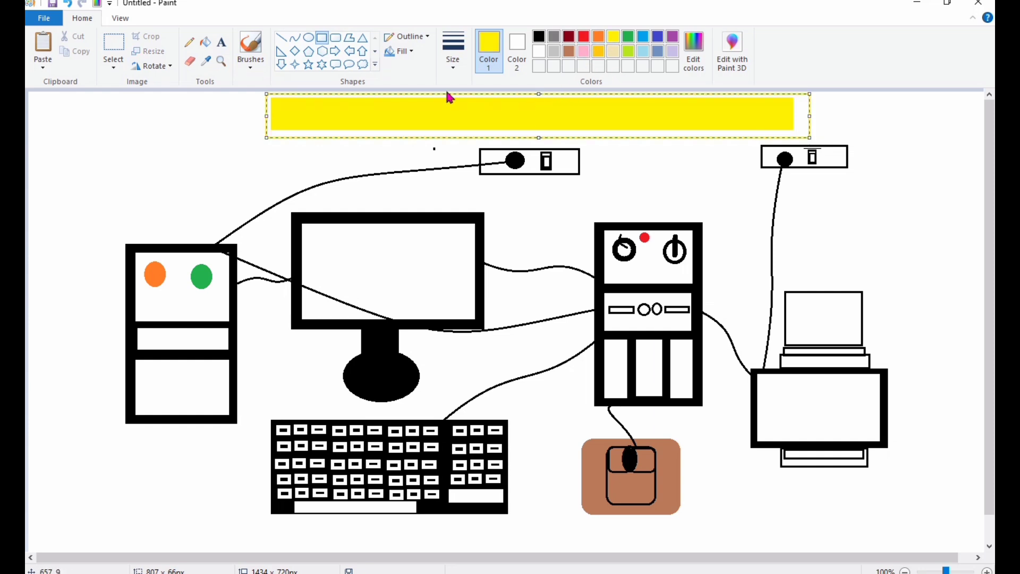
left_click(205, 42)
left_click(335, 125)
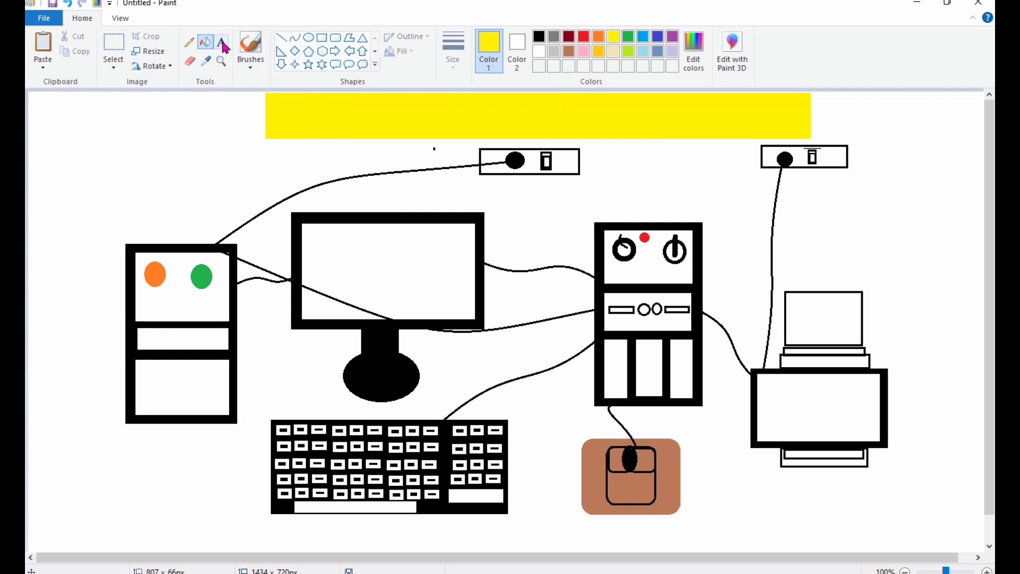
left_click(222, 41)
left_click(291, 94)
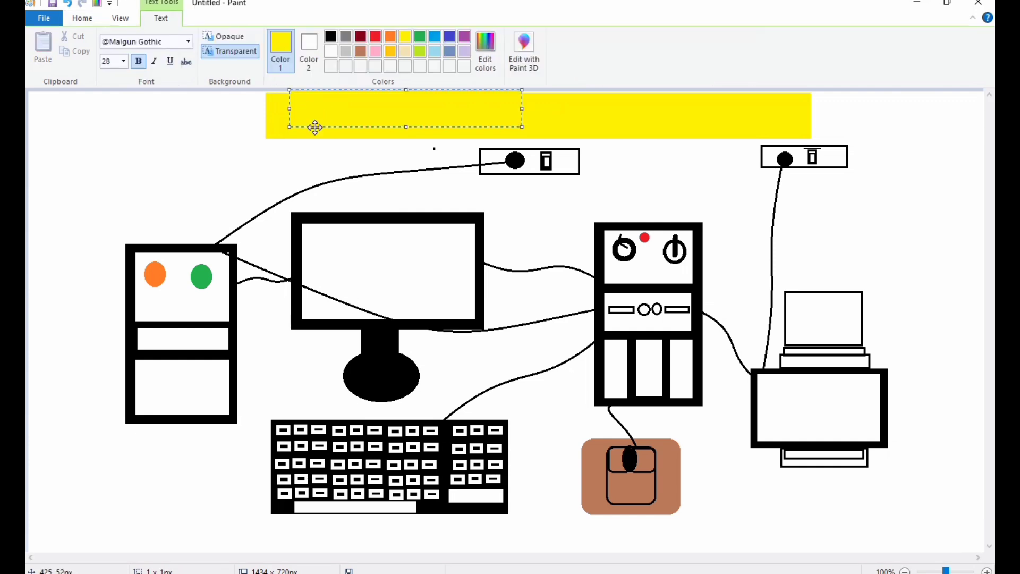
Type 'PARTS OF COMPUTER' in black on the yellow banner and widen its text box.
left_click_drag(314, 132, 312, 135)
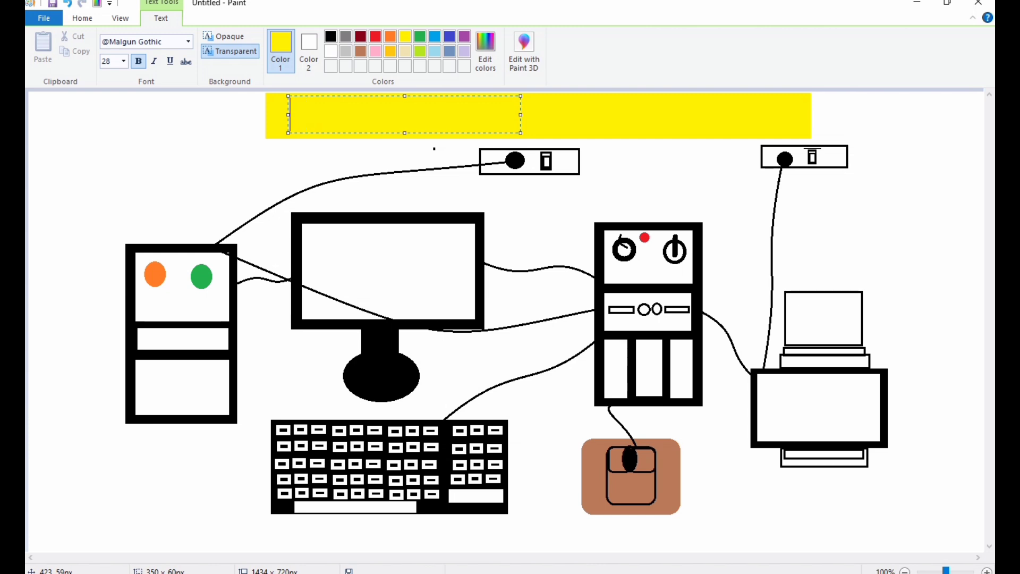
left_click(334, 38)
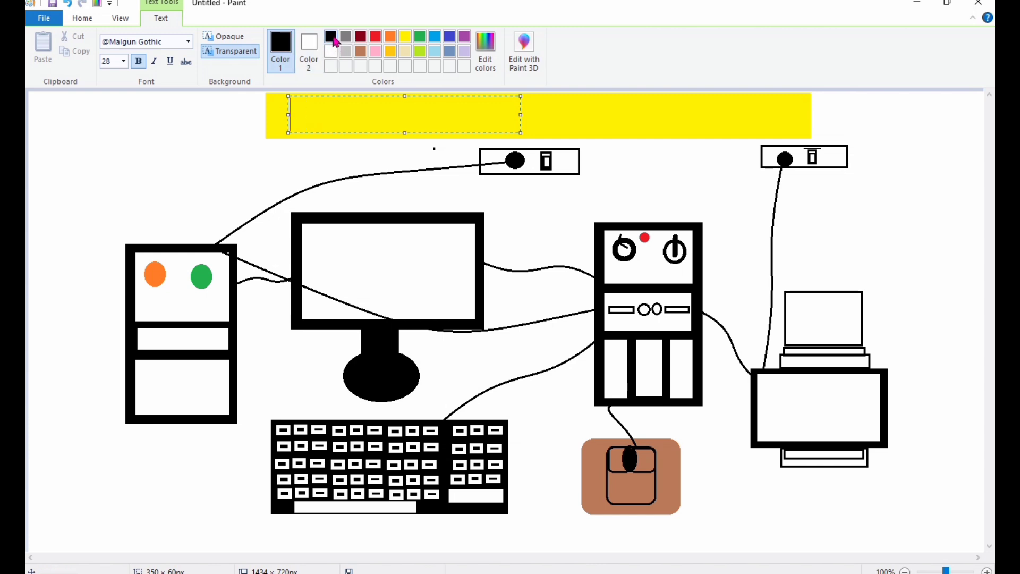
type("PART")
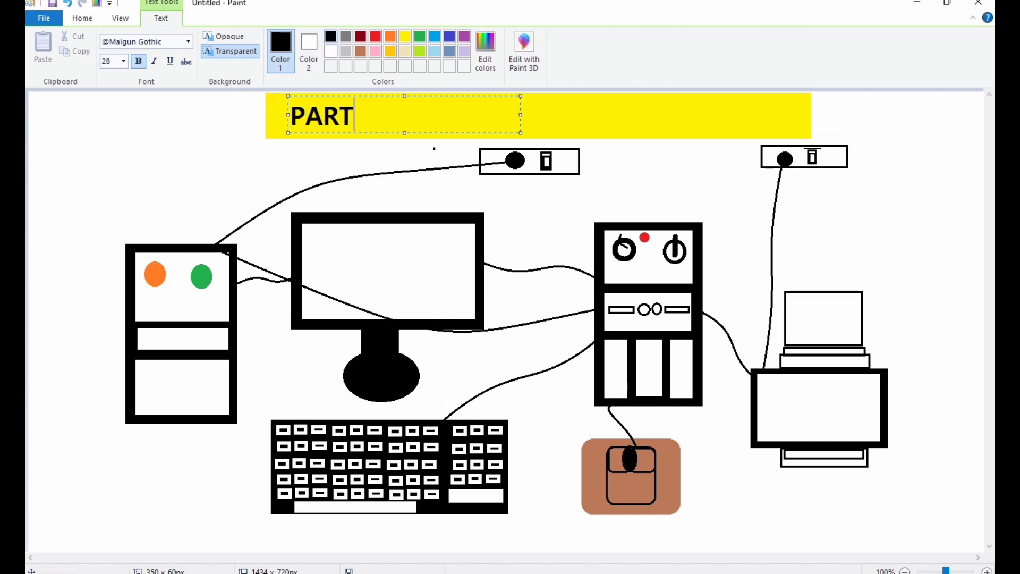
type("S OF COMPUTER")
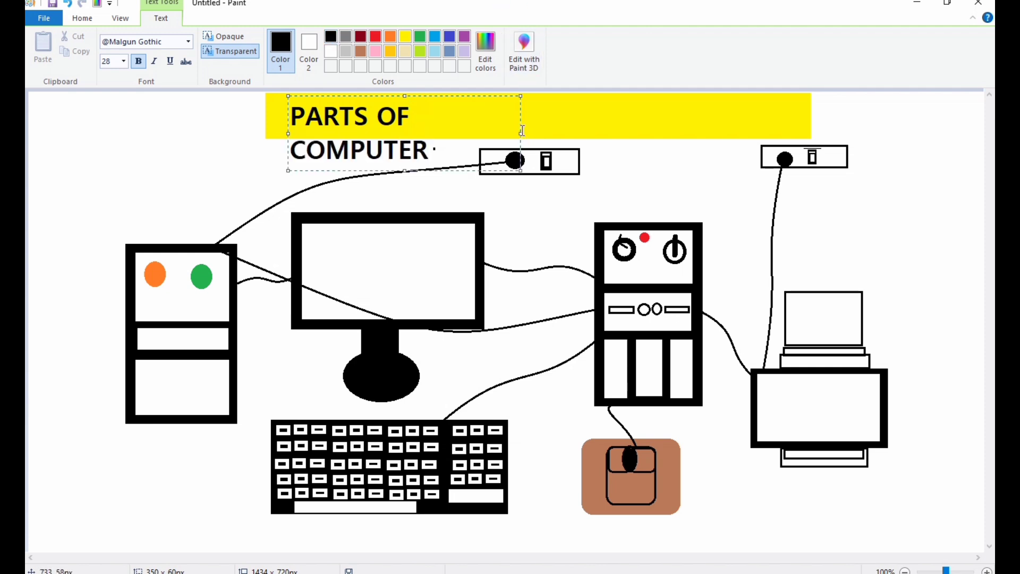
mouse_move(521, 133)
left_mouse_down()
mouse_move(605, 117)
mouse_move(747, 118)
left_mouse_up()
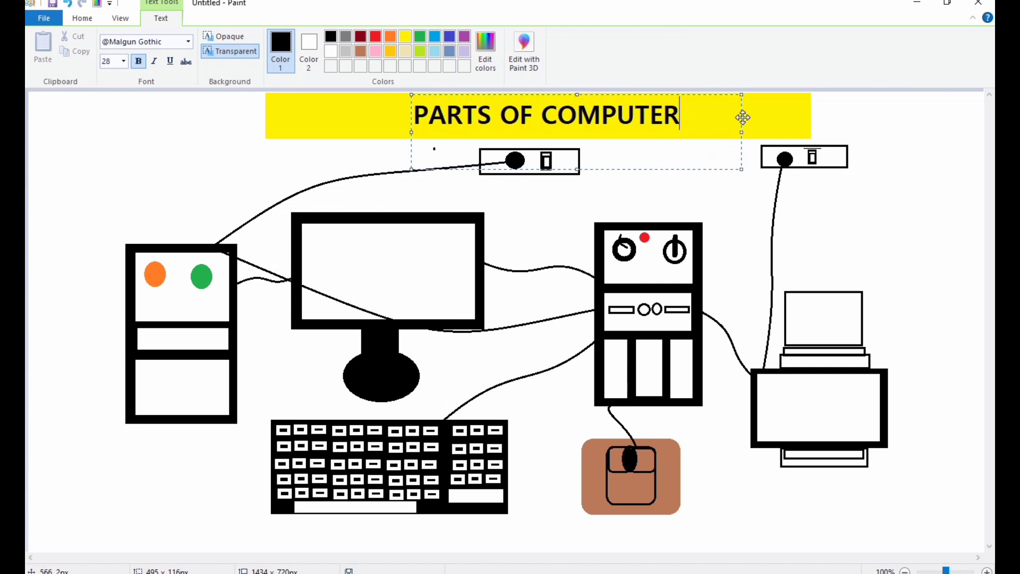
Enlarge the title to size 36 and centre it on one line across the banner.
key("ctrl+a")
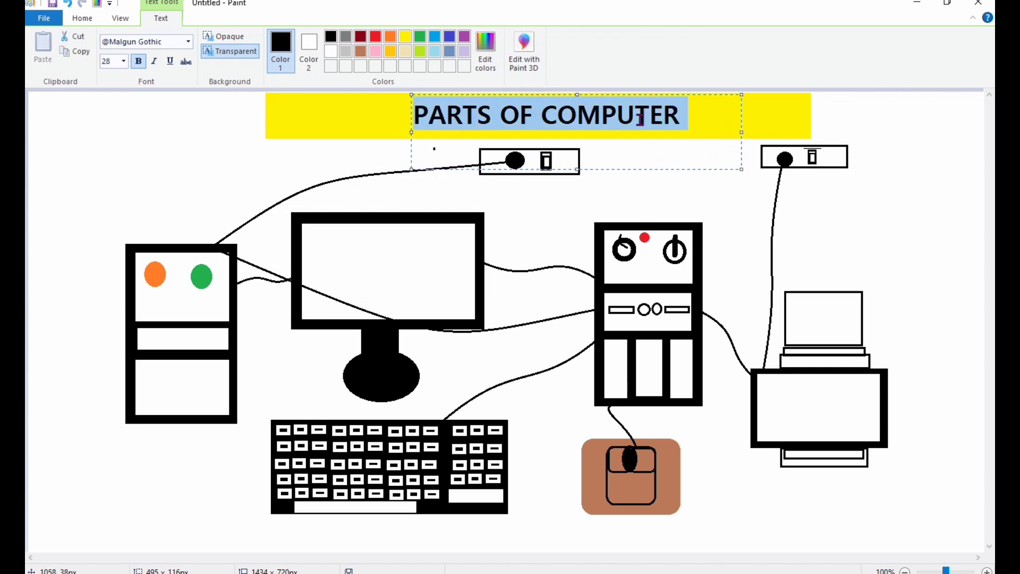
key("ctrl+shift+period")
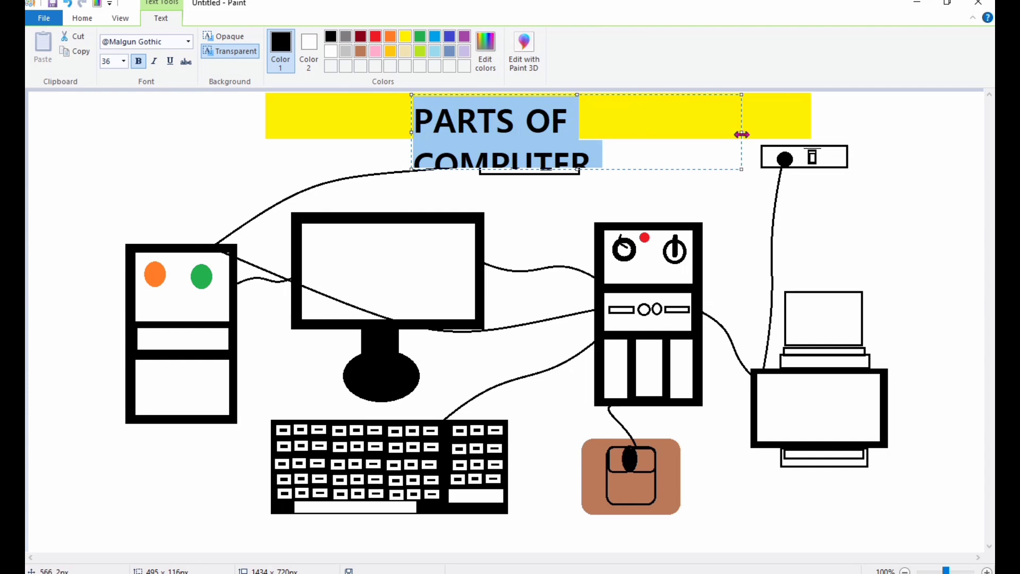
left_click_drag(741, 132, 795, 132)
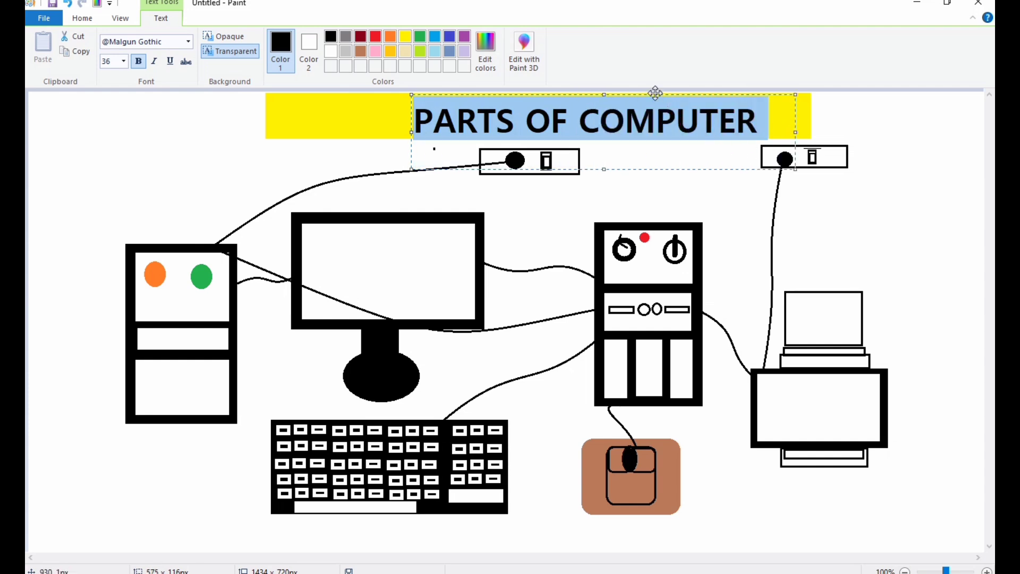
left_click_drag(655, 93, 606, 89)
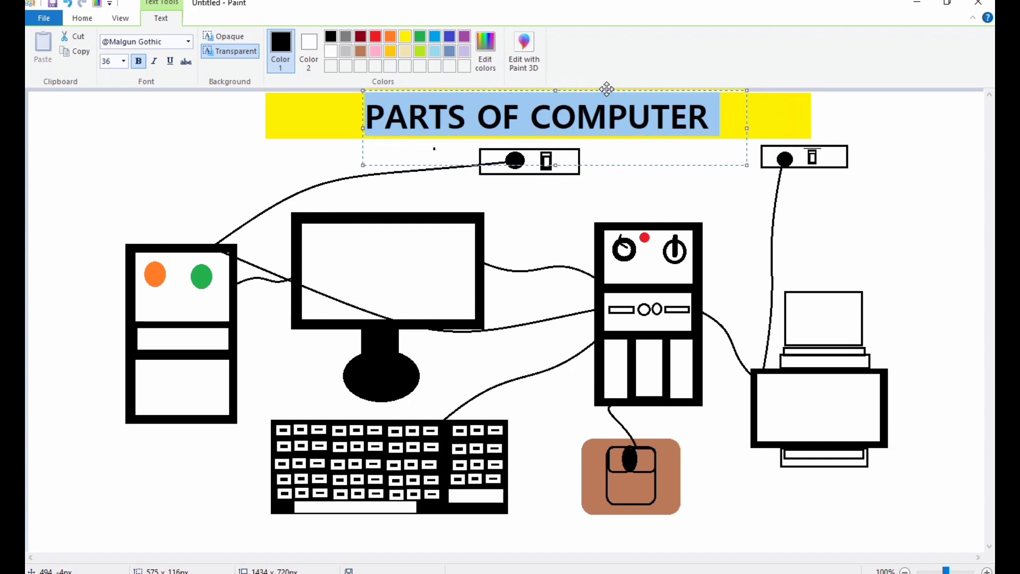
left_click(285, 137)
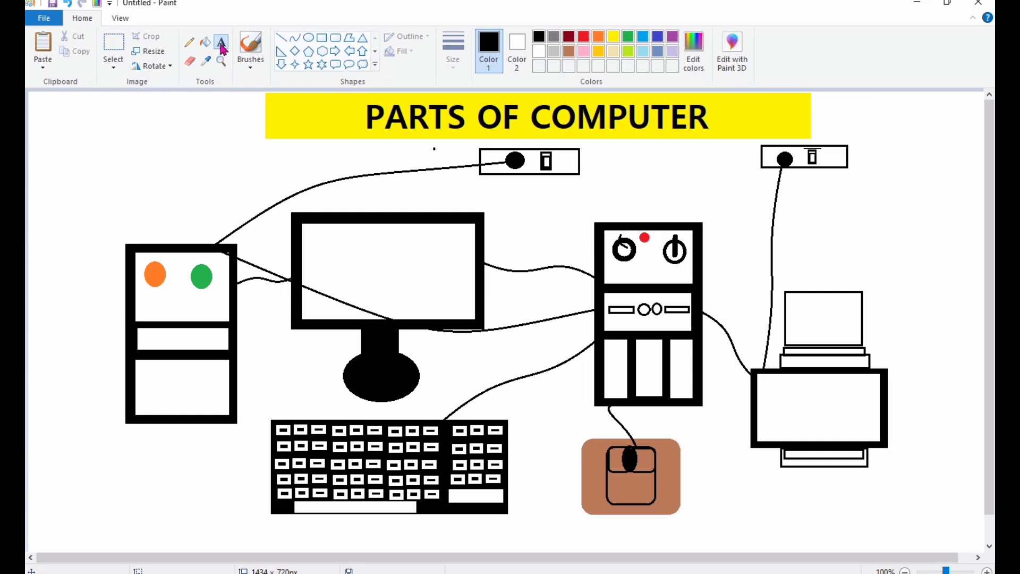
Add a bold, size 20 black 'UPS' label beneath the left tower.
left_click(150, 439)
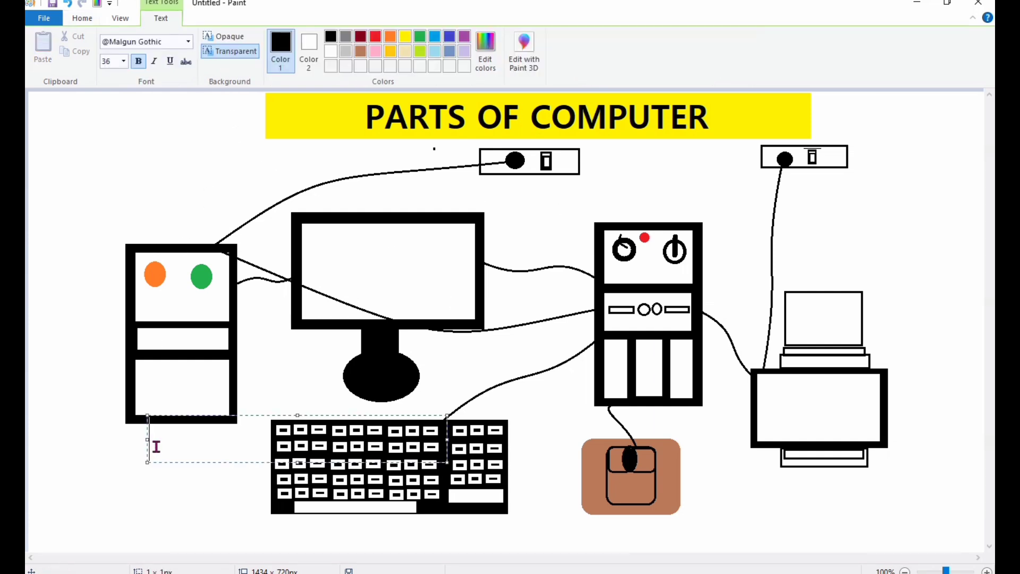
left_click(123, 62)
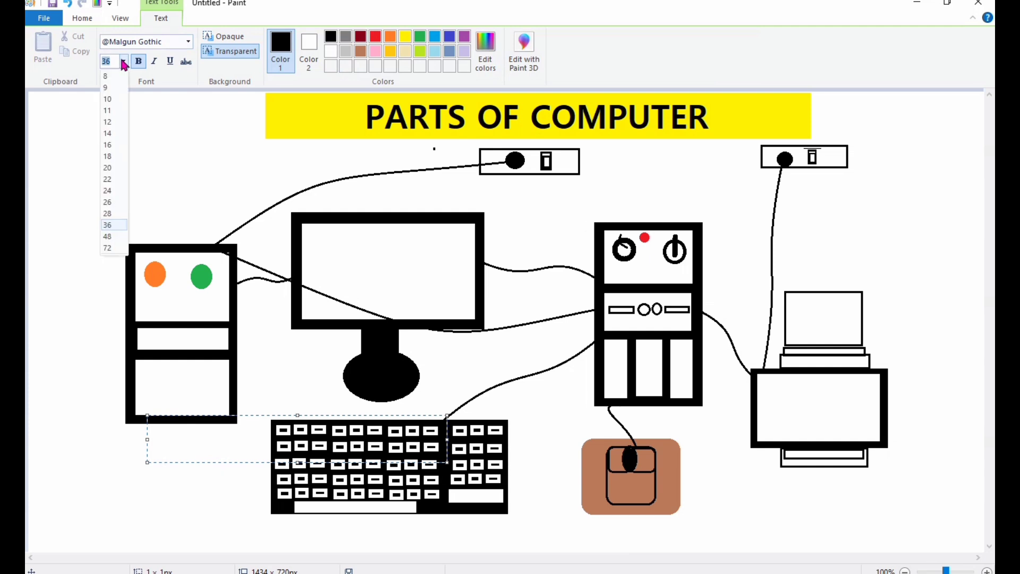
left_click(110, 168)
left_click(135, 469)
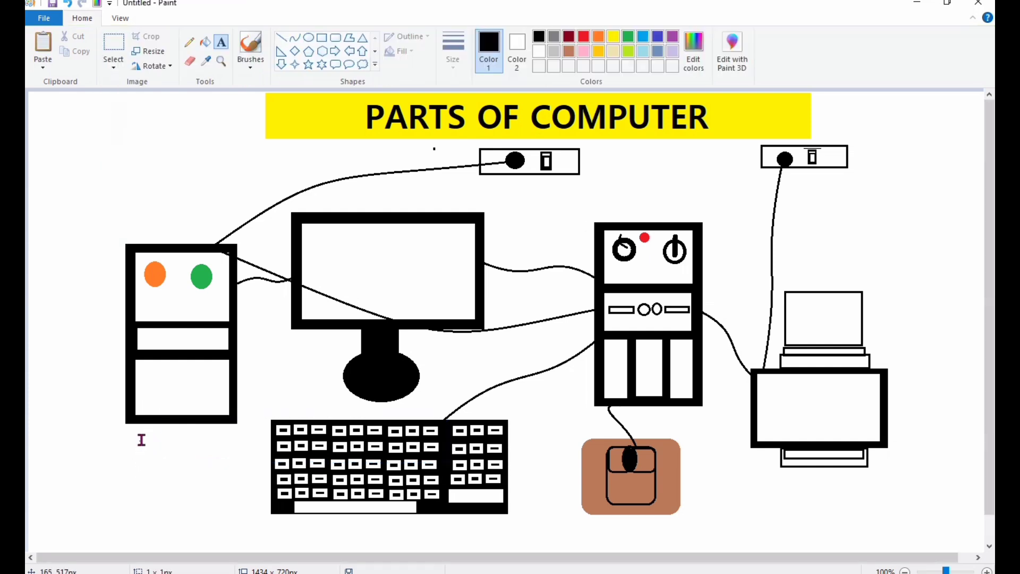
left_click(141, 439)
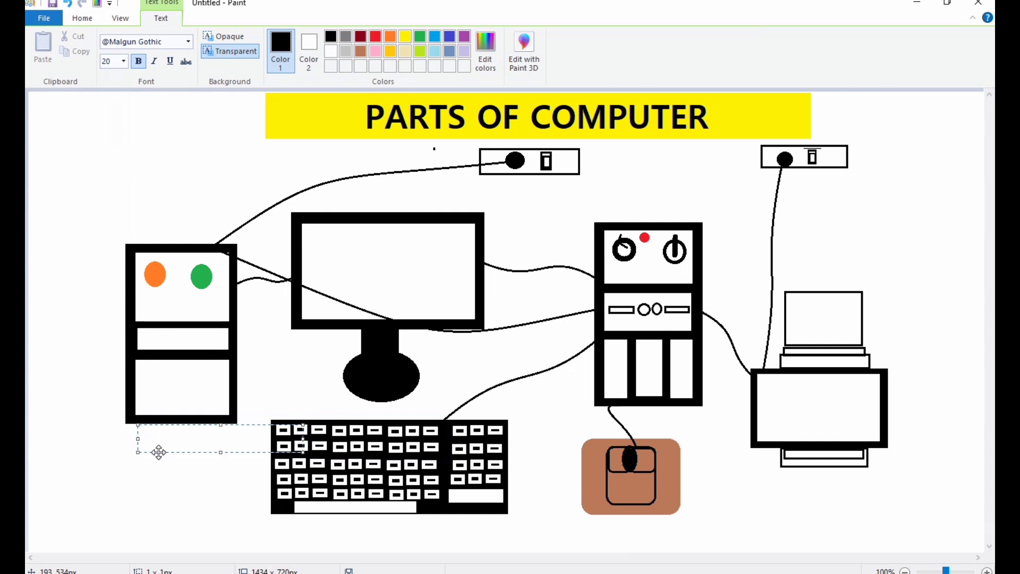
left_click_drag(158, 452, 156, 456)
key("ctrl+b")
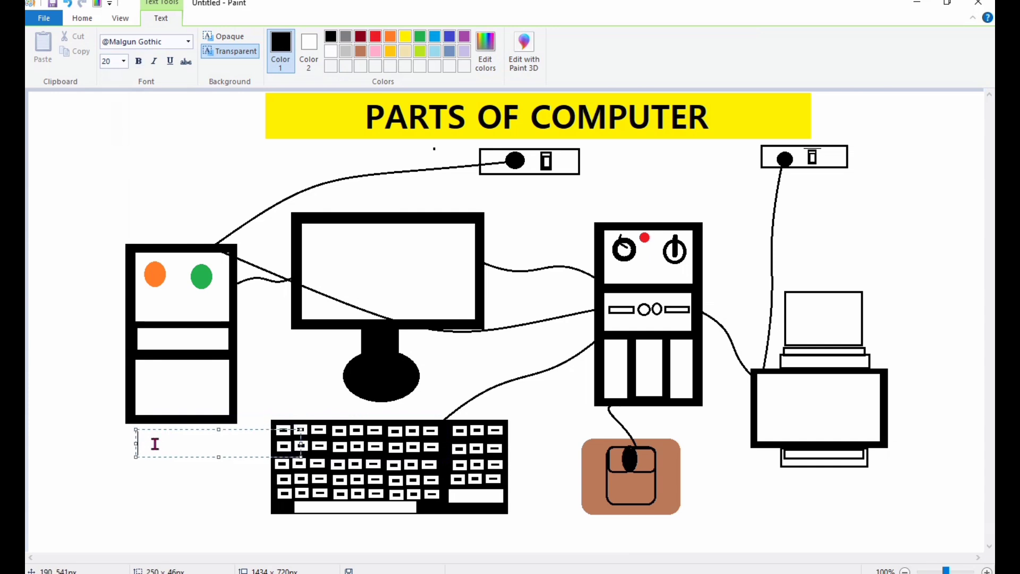
type("UP")
key("BackSpace")
key("BackSpace")
key("ctrl+b")
type("UPS")
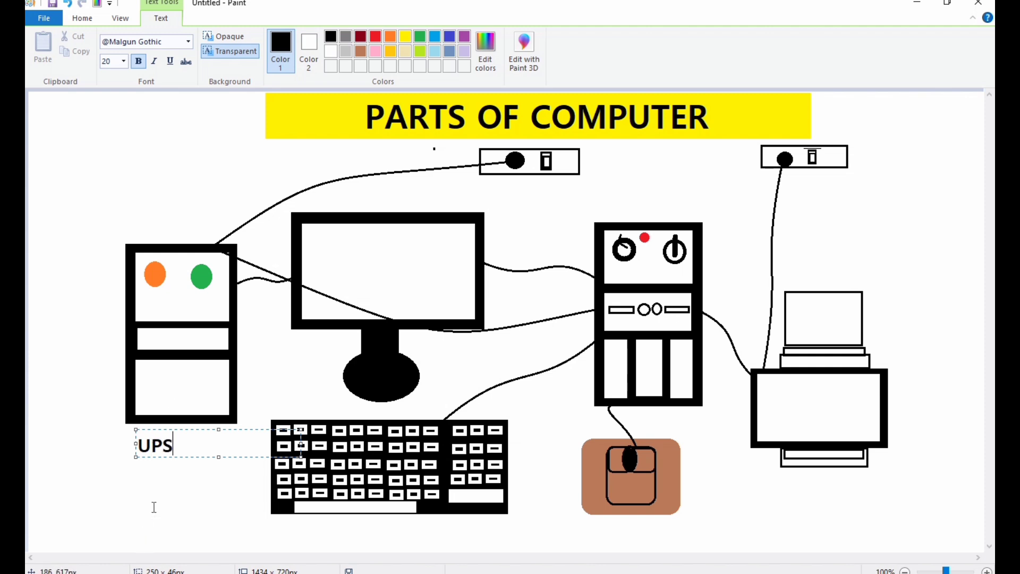
left_click(157, 481)
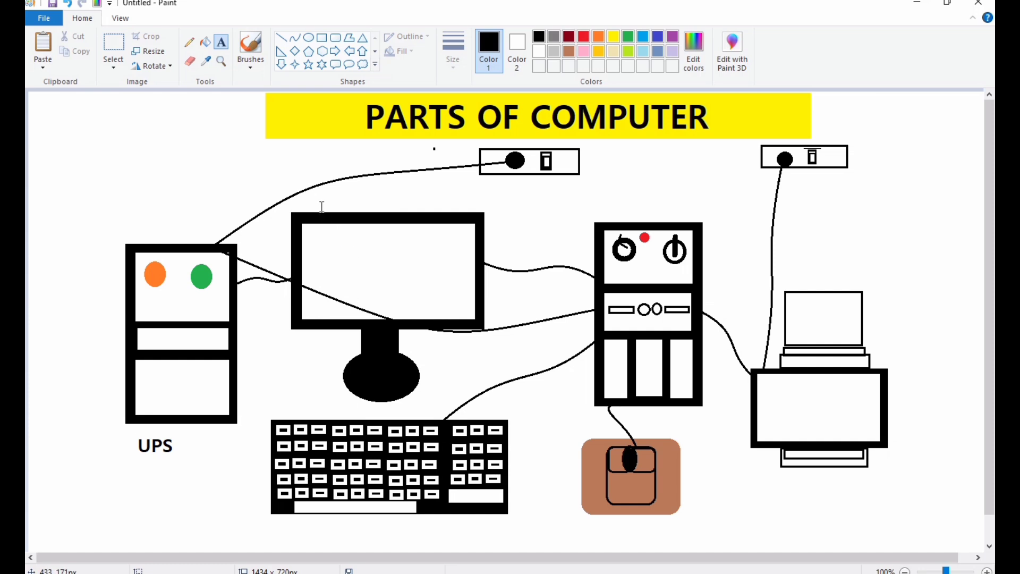
Fill the monitor screen's upper area and remaining white wedge with blue.
left_click(206, 42)
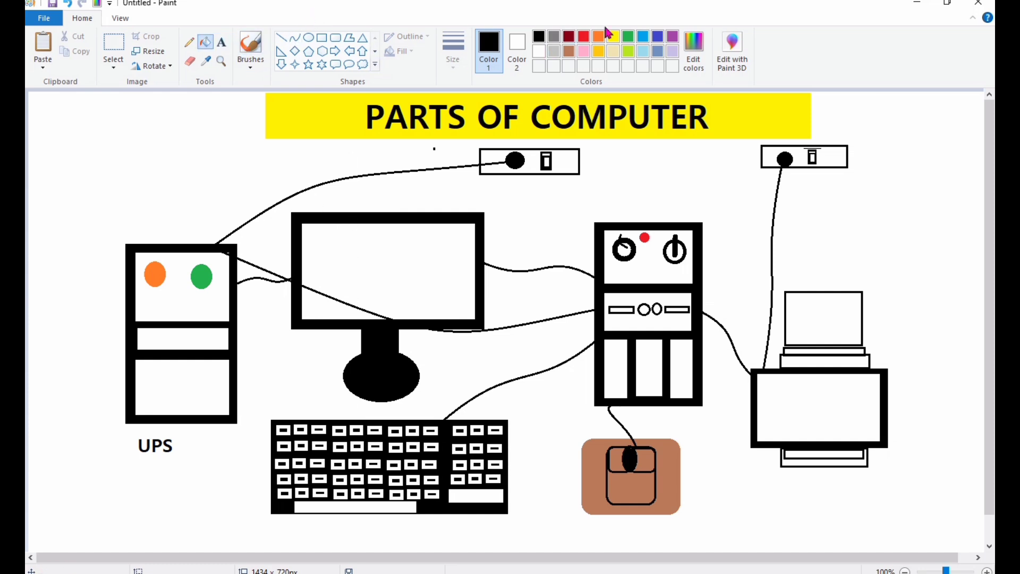
left_click(643, 36)
left_click(428, 252)
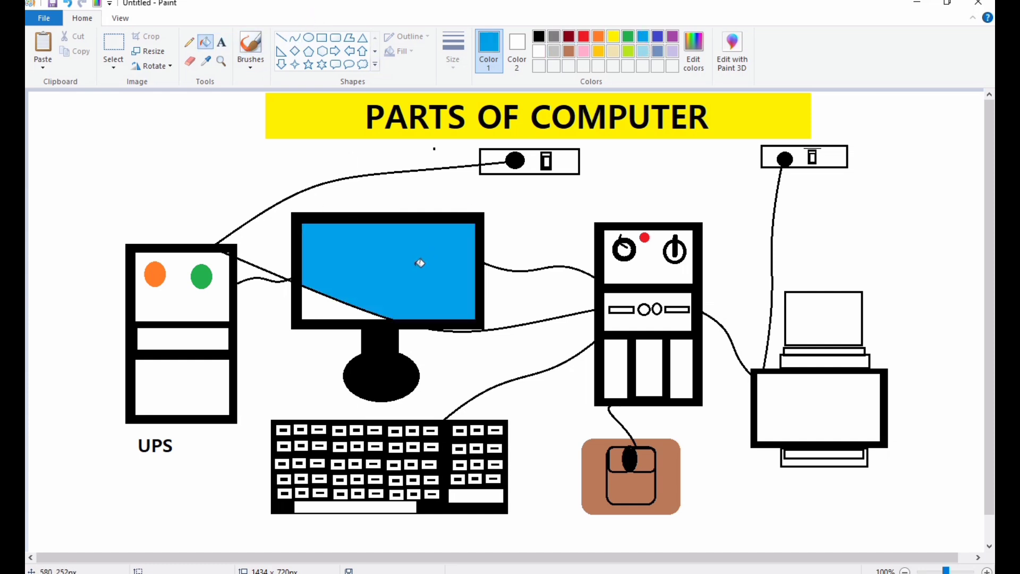
left_click(339, 310)
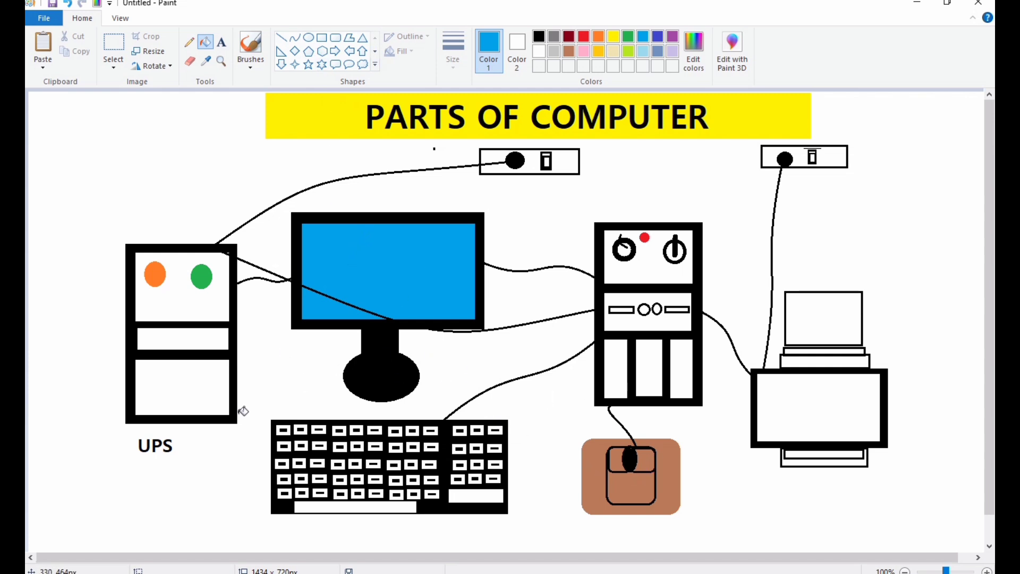
Draw a red arrow pointing up-left from the monitor's corner.
left_click(281, 38)
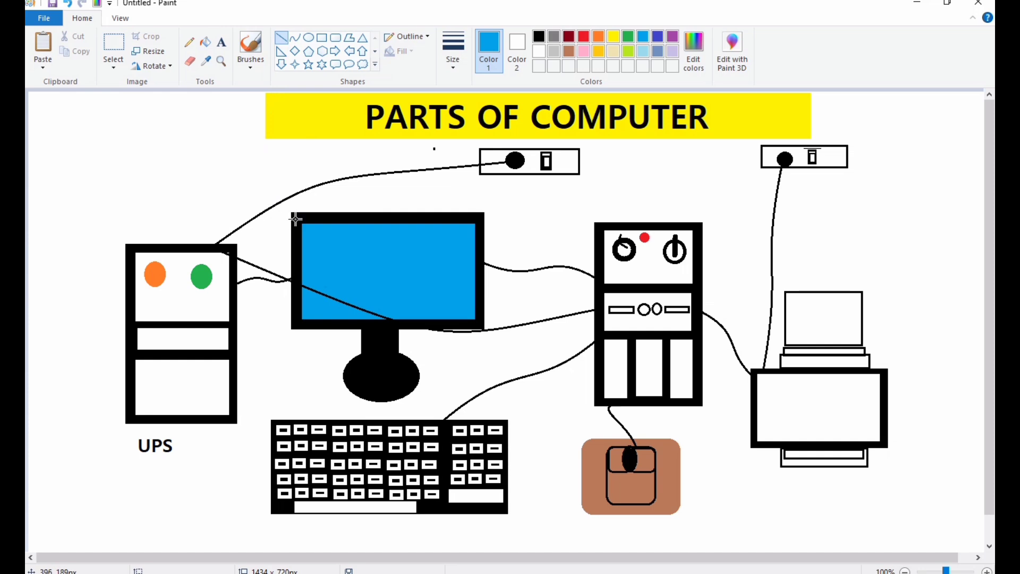
left_click_drag(296, 215, 247, 180)
left_click(584, 36)
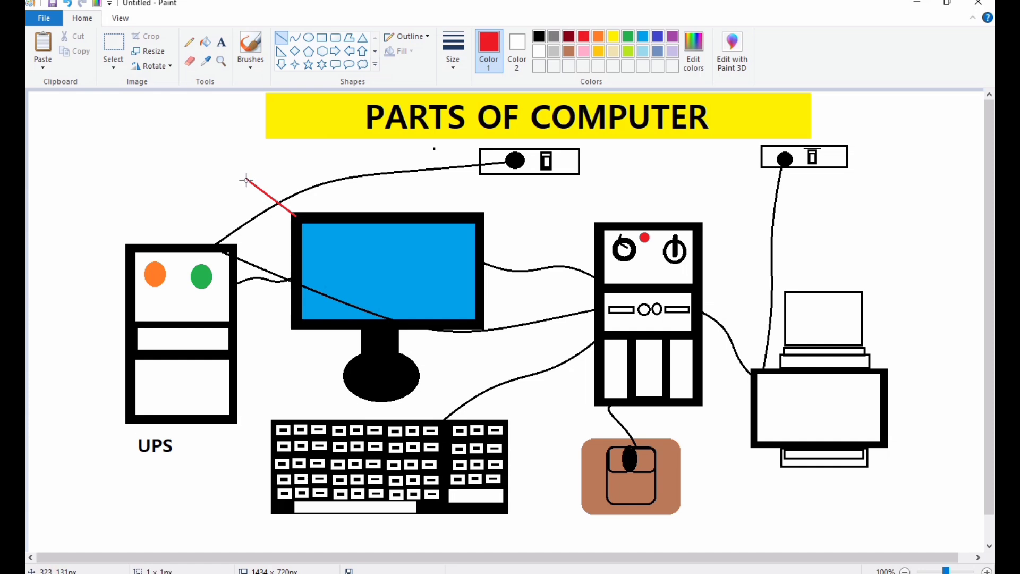
left_click_drag(247, 187, 264, 181)
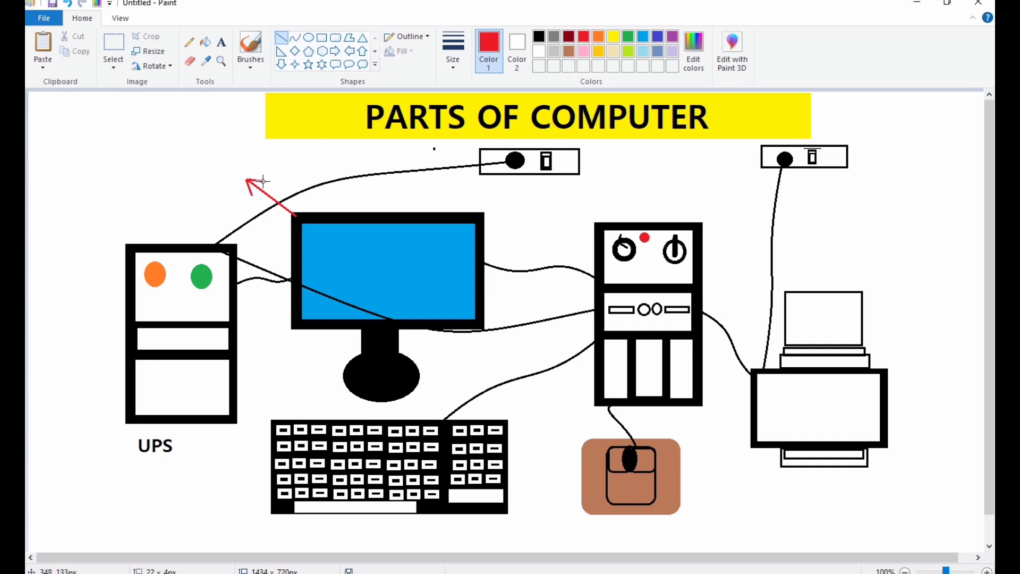
Place the red text label MONITOR at the arrow's tip.
left_click(221, 47)
left_click(190, 135)
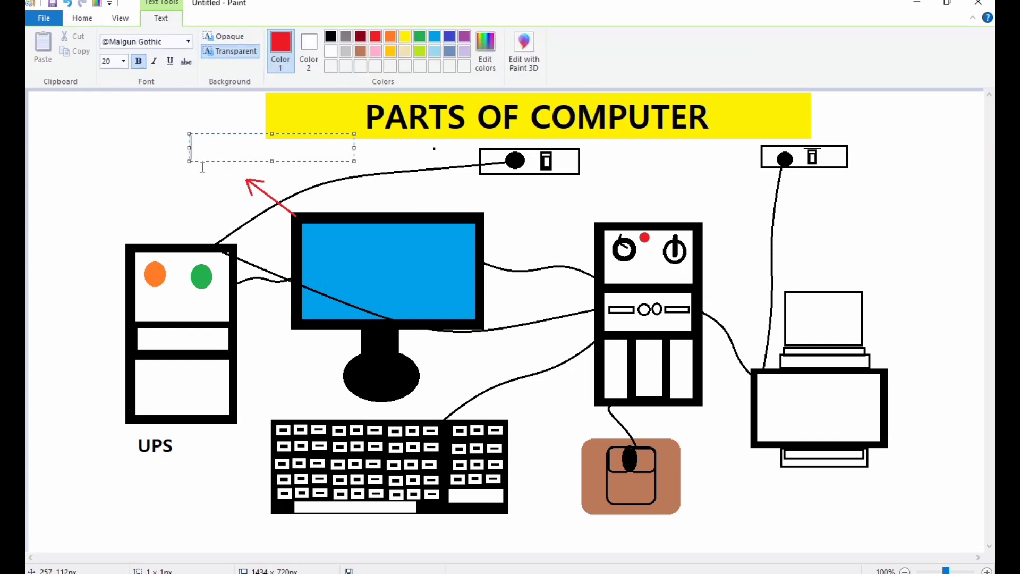
left_click(180, 185)
left_click(184, 142)
left_click_drag(199, 171, 187, 185)
type("MONITOR")
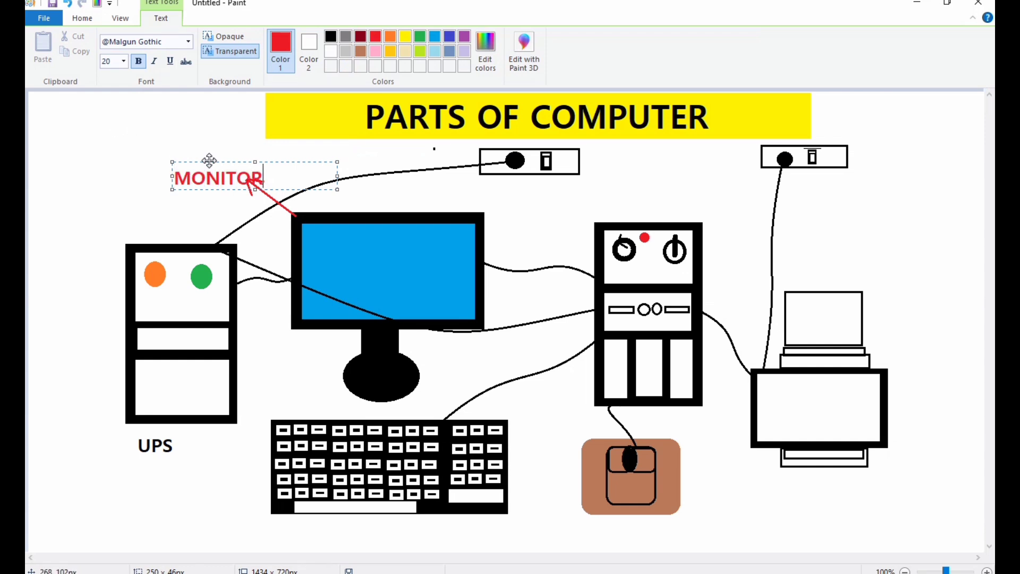
left_click_drag(210, 160, 198, 153)
left_click(188, 125)
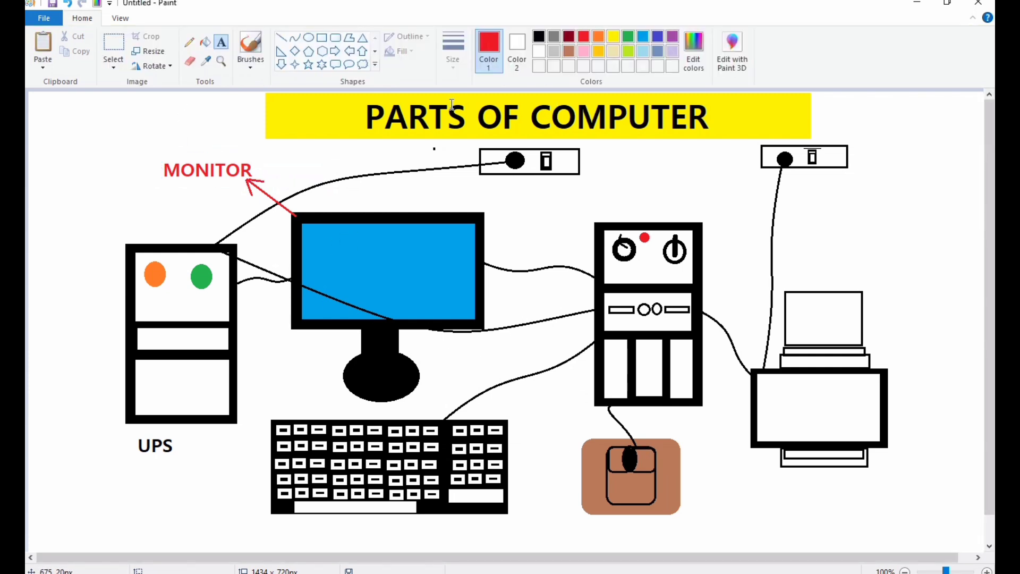
left_click(281, 37)
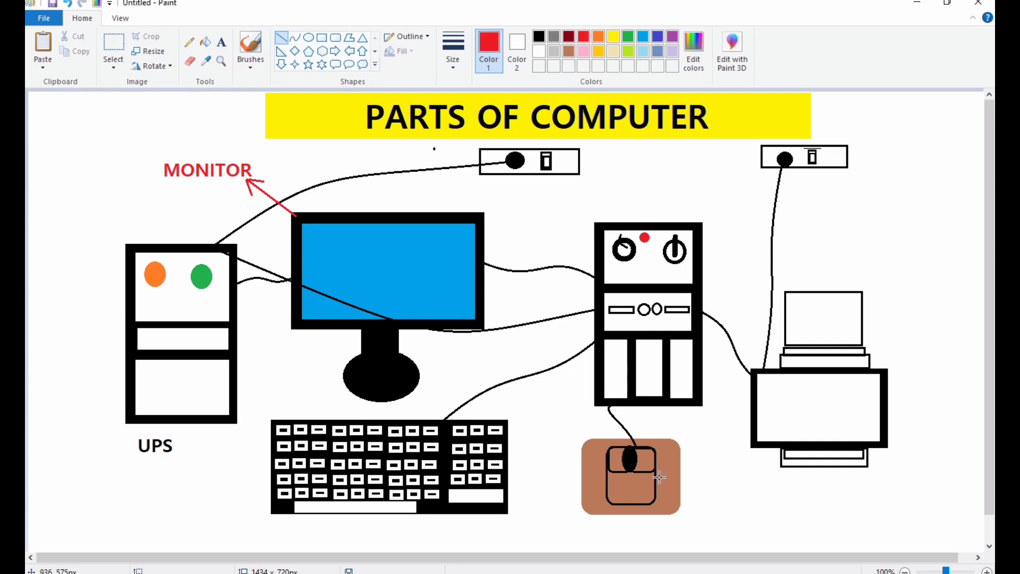
Draw a red line from the mouse pad, label it MOUSE, and draw another red line from the right button.
left_click_drag(656, 497, 703, 529)
left_click(222, 42)
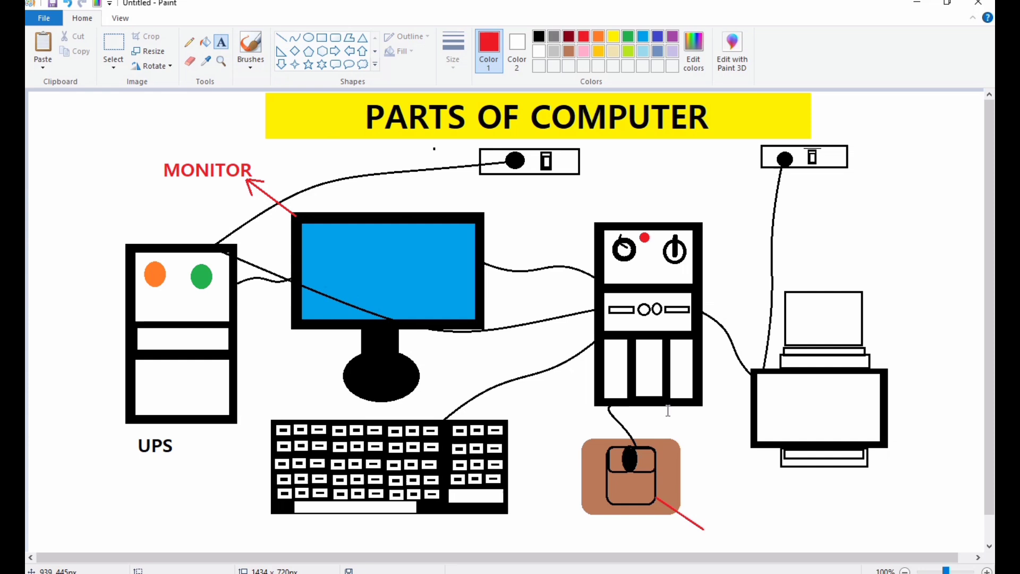
left_click(712, 524)
type("MOUS")
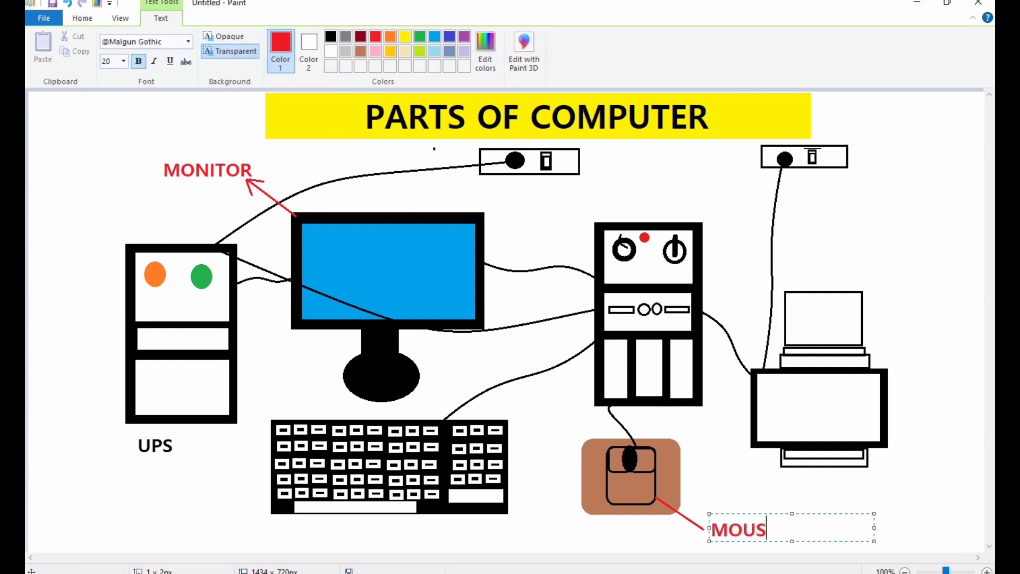
type("E")
left_click(667, 537)
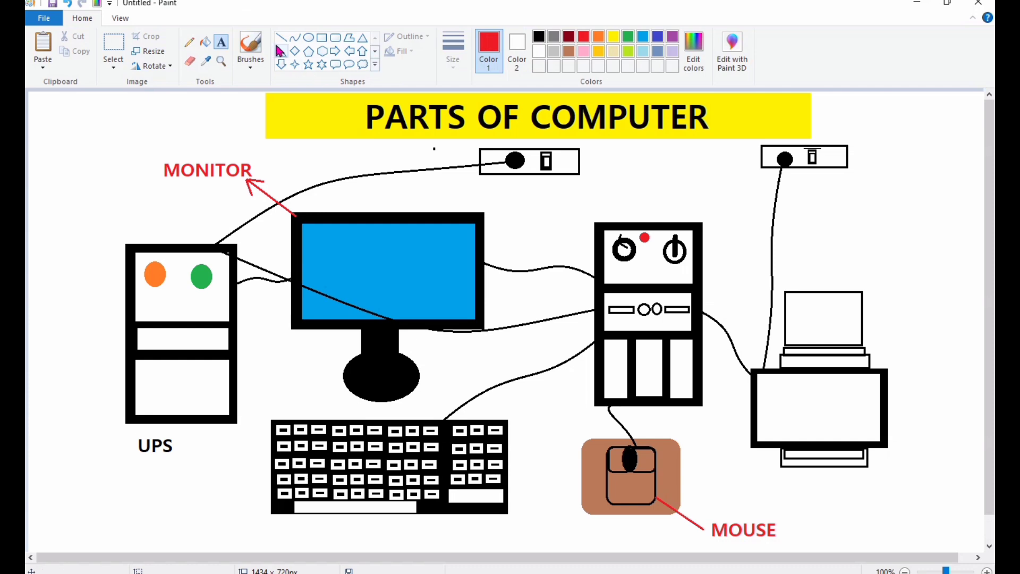
left_click(281, 37)
mouse_move(656, 456)
left_mouse_down()
mouse_move(695, 436)
mouse_move(679, 445)
left_mouse_up()
Add a two-line red label 'R CLICK' beside the right button's line.
left_click(703, 430)
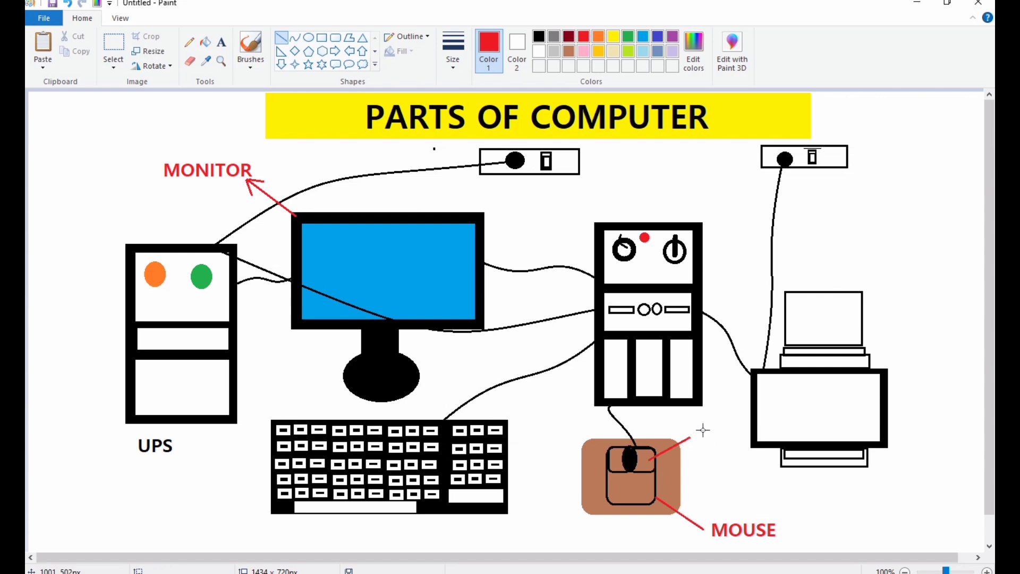
left_click(222, 42)
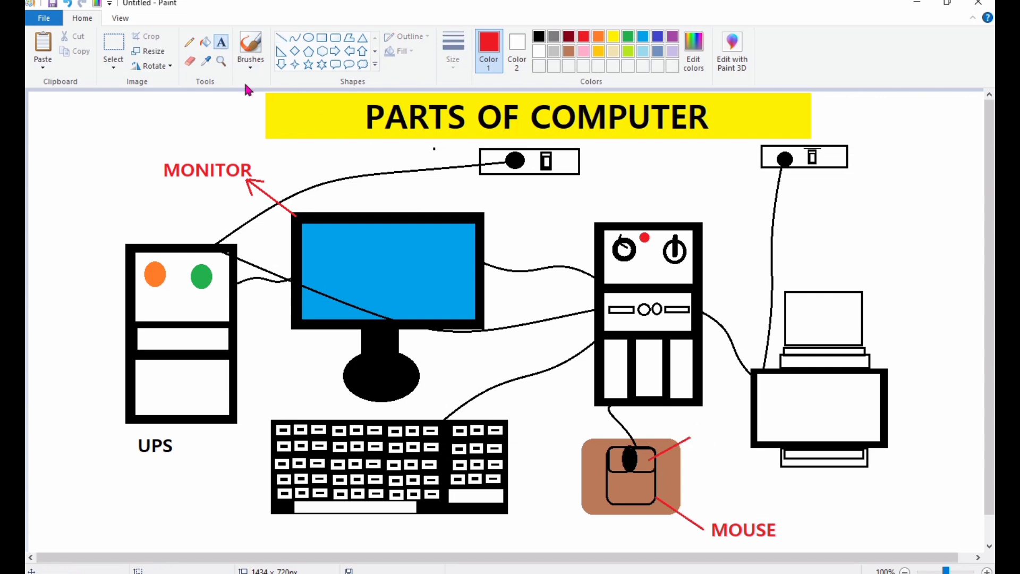
left_click(694, 429)
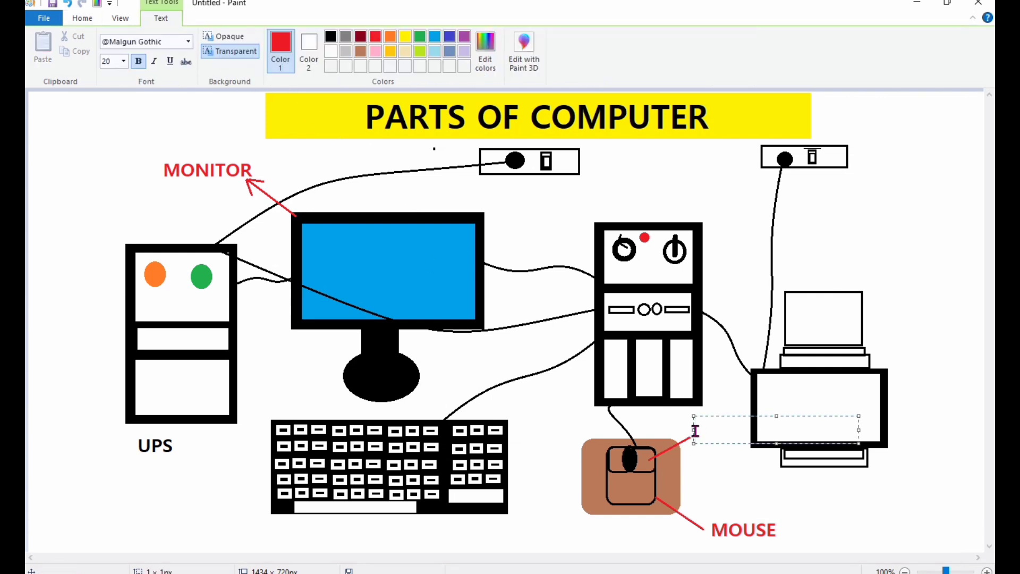
type("RIGH")
key("BackSpace")
key("BackSpace")
key("BackSpace")
key("Return")
type("C")
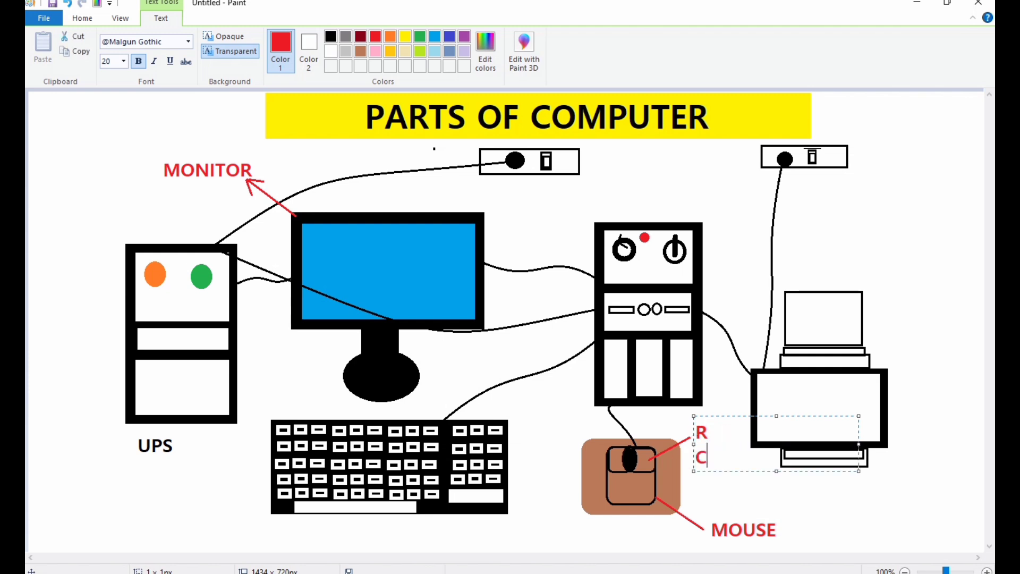
type("LICK")
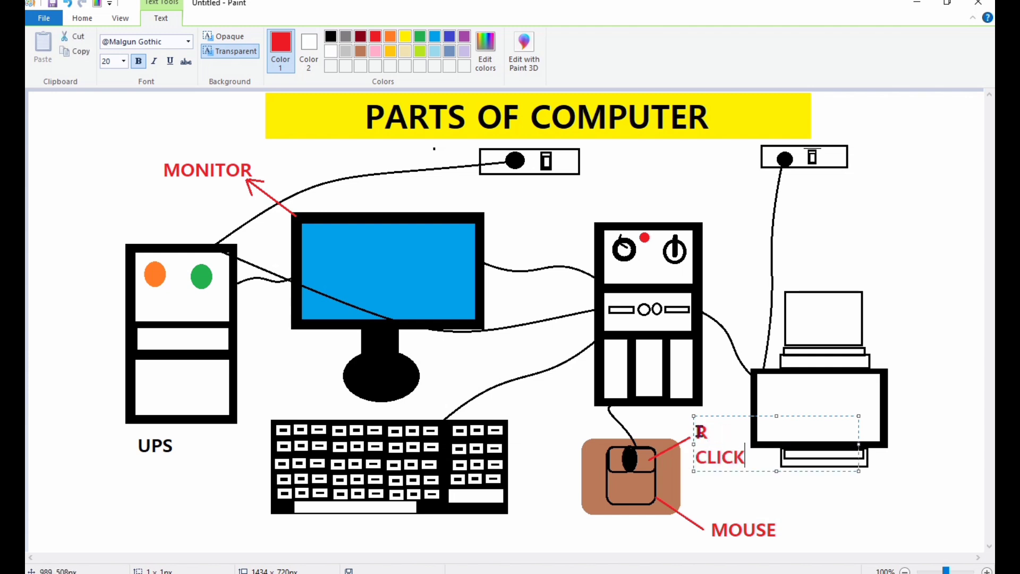
left_click(695, 431)
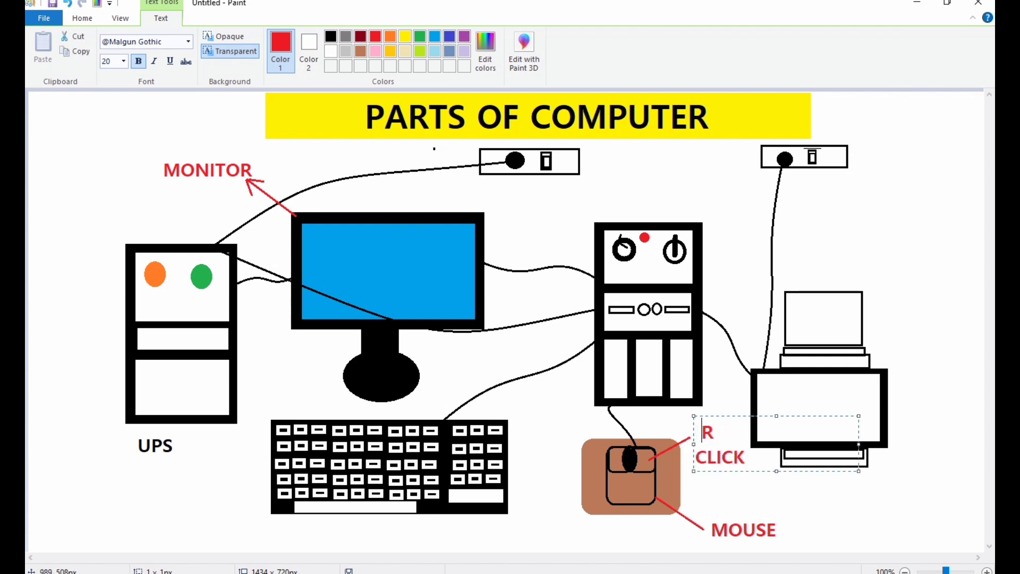
left_click(720, 488)
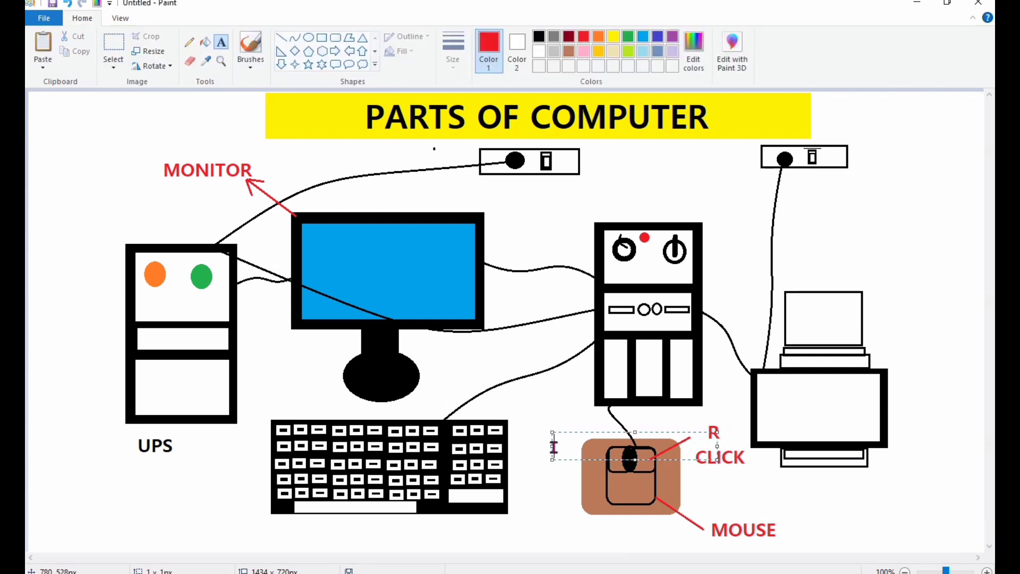
Add a two-line red label 'L CLICK' on the left side of the mouse.
left_click(553, 451)
left_click_drag(567, 458, 539, 463)
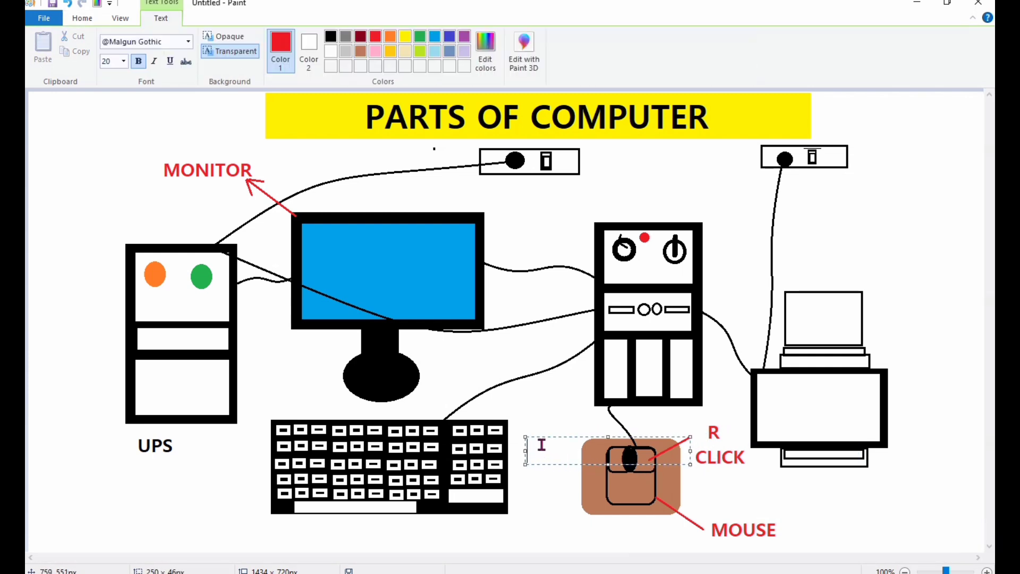
type("L")
key("Return")
type("CLICK")
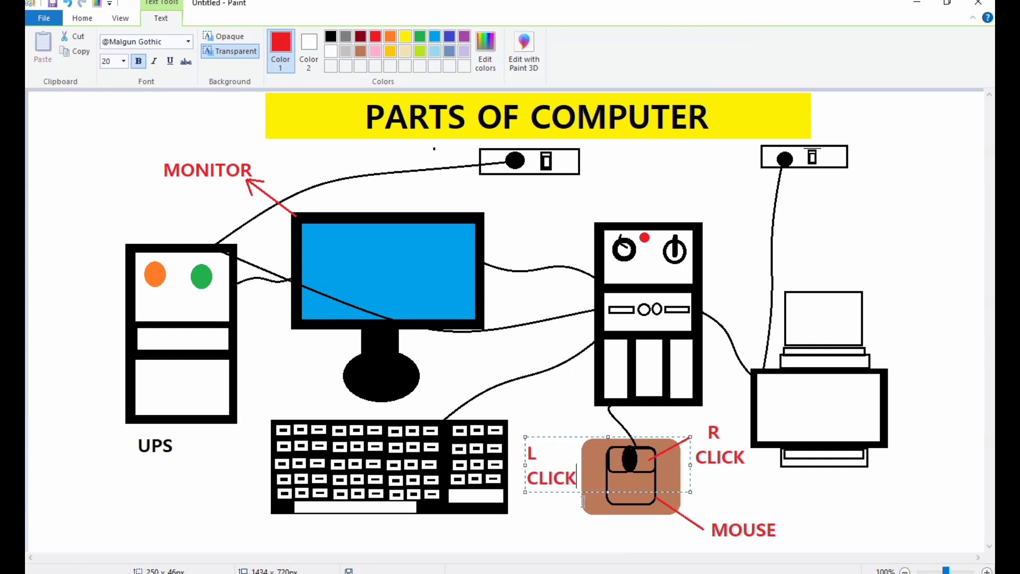
left_click(529, 454)
left_click_drag(548, 492, 549, 504)
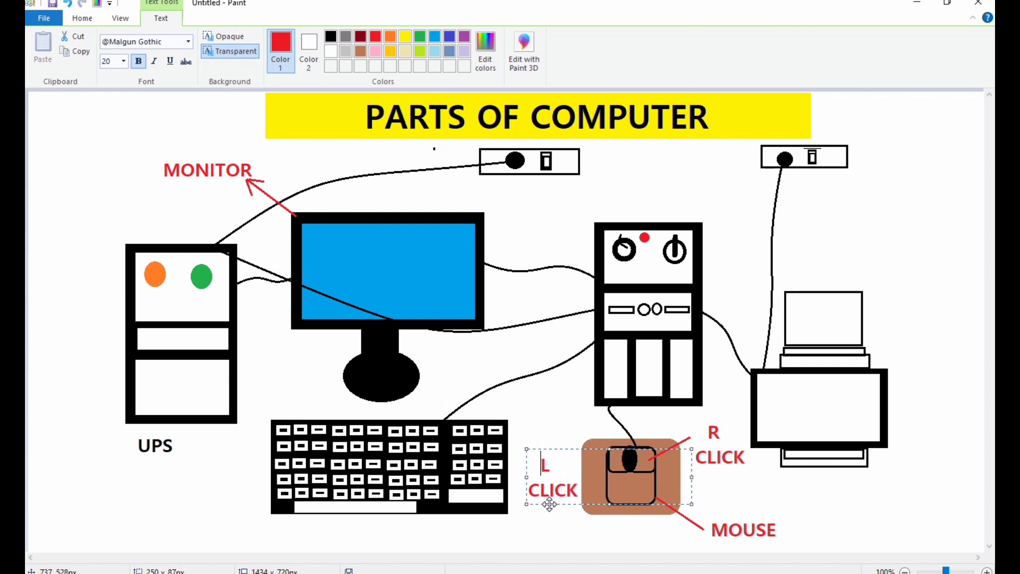
left_click(538, 526)
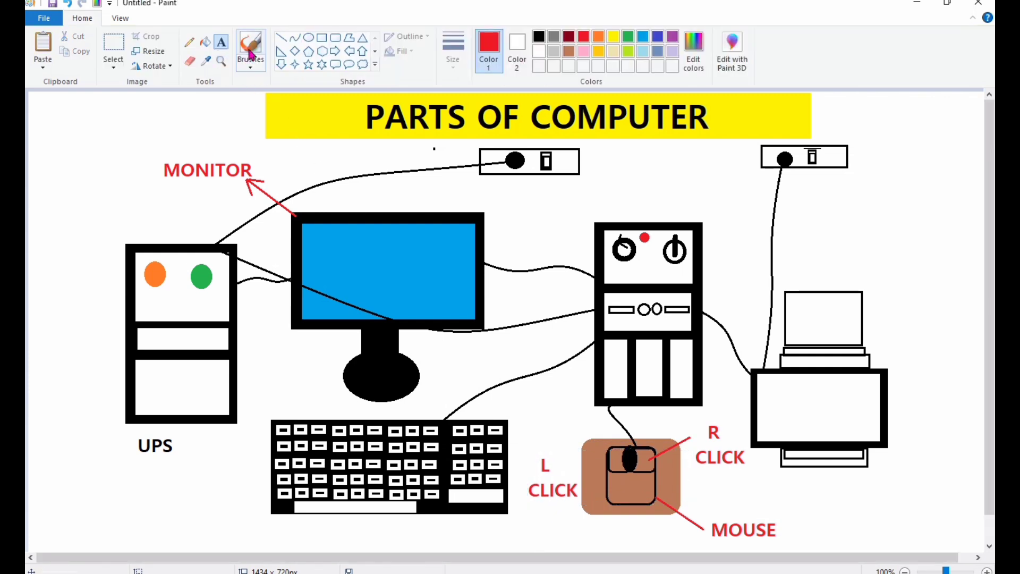
left_click(281, 38)
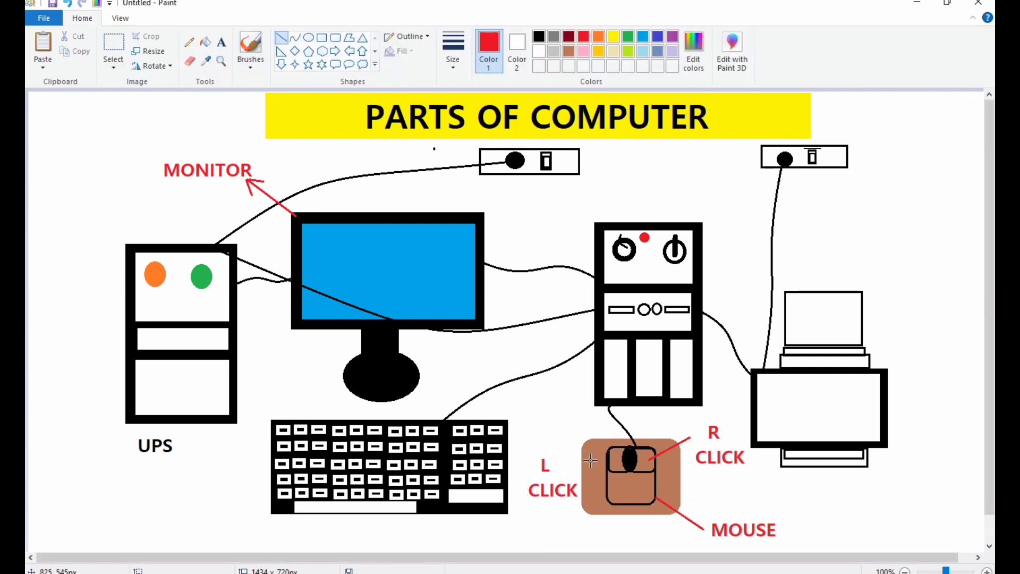
Draw red leader lines from the mouse's left button and wheel, the printer, cable, switch box and CPU.
left_click_drag(610, 460, 570, 472)
left_click(567, 424)
left_click_drag(628, 466, 612, 527)
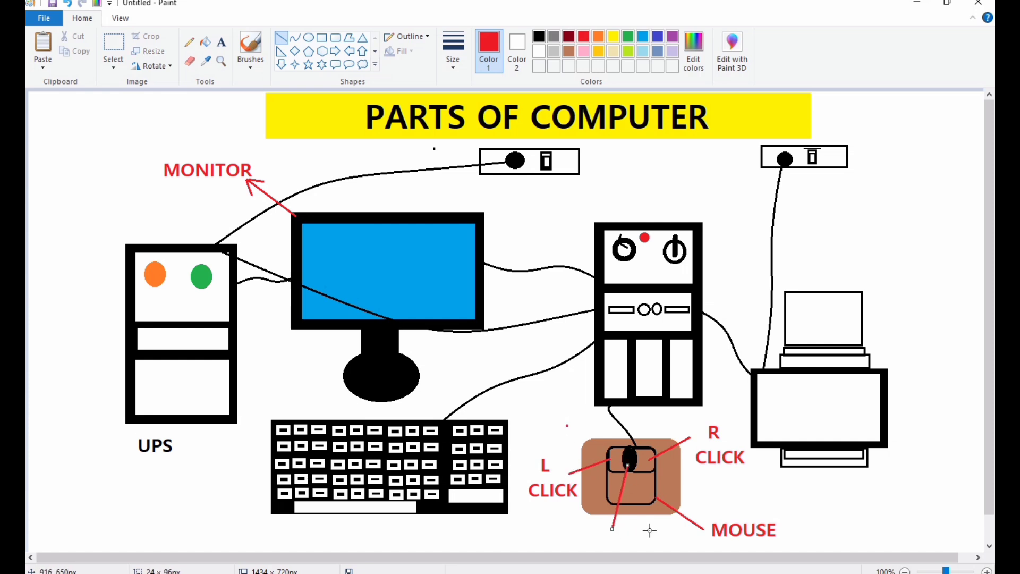
left_click(874, 371)
left_click_drag(880, 364, 919, 319)
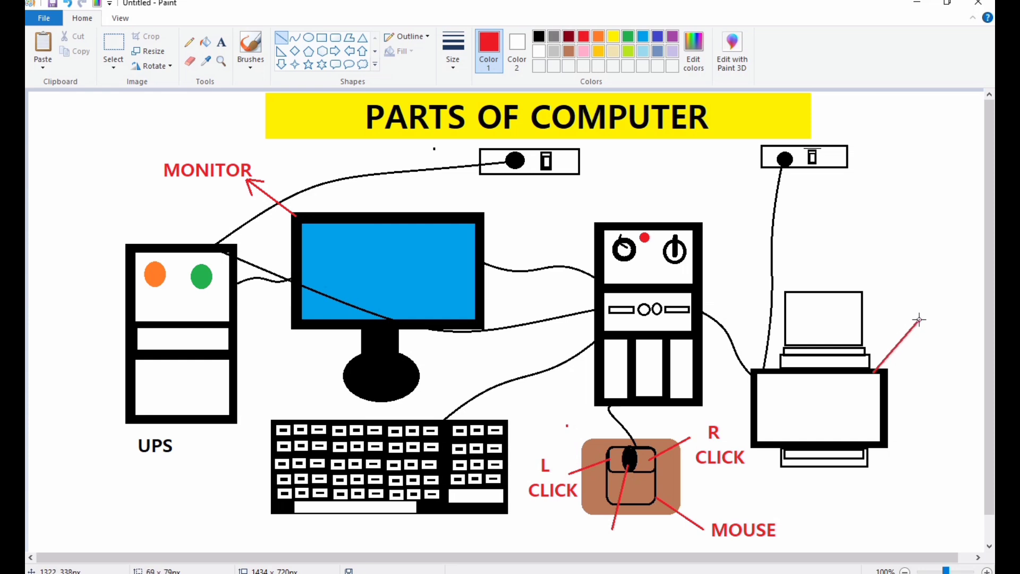
left_click_drag(773, 209, 827, 210)
left_click_drag(849, 152, 876, 133)
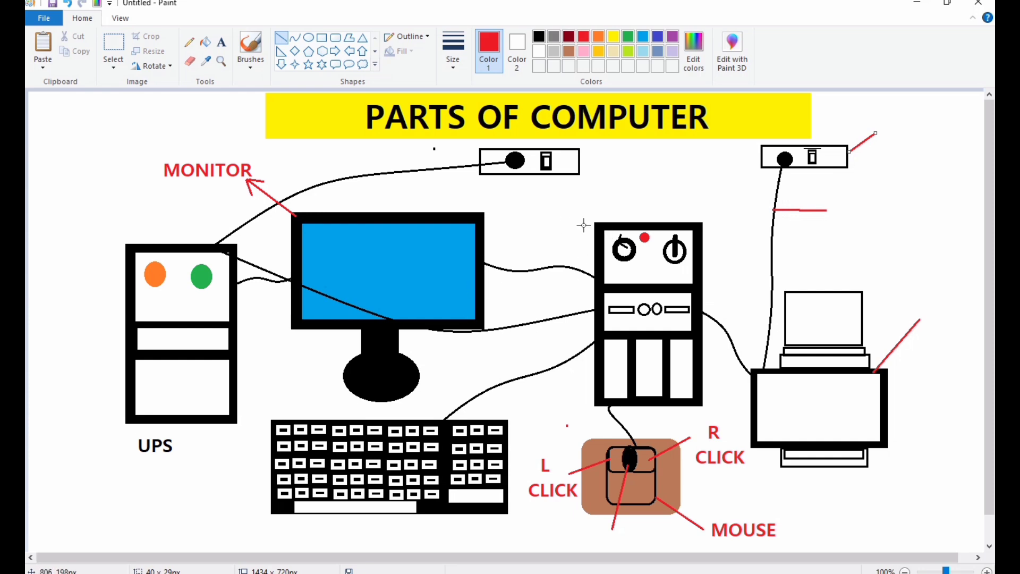
left_click_drag(599, 227, 615, 190)
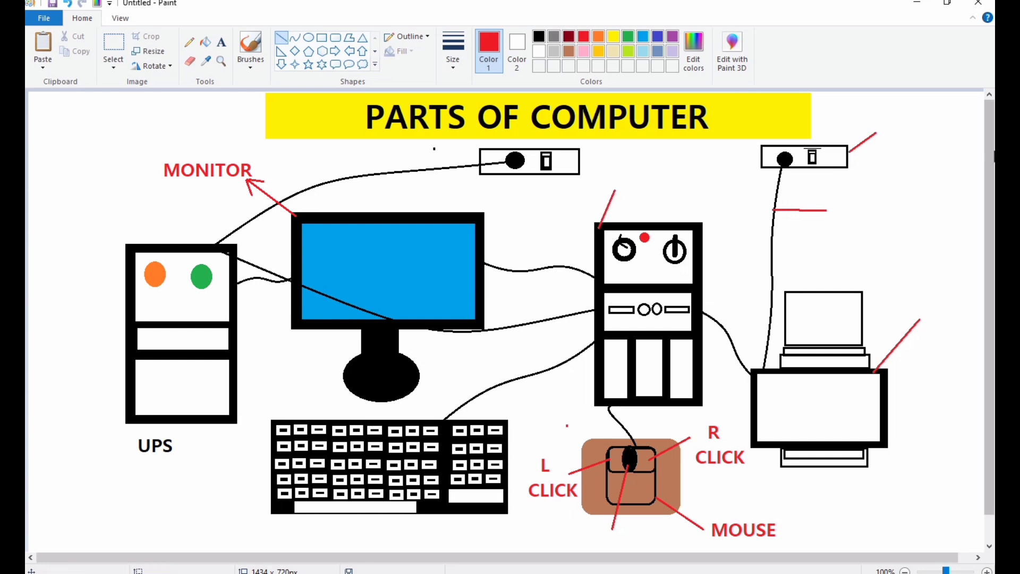
Label the upper-right switch box with the red text SWITHCH.
left_click(222, 42)
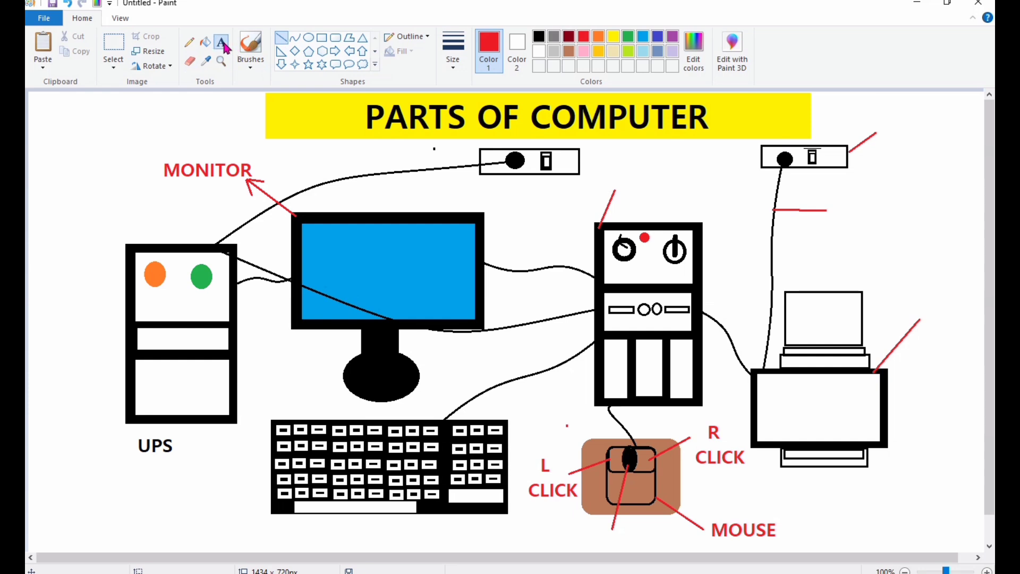
left_click(882, 129)
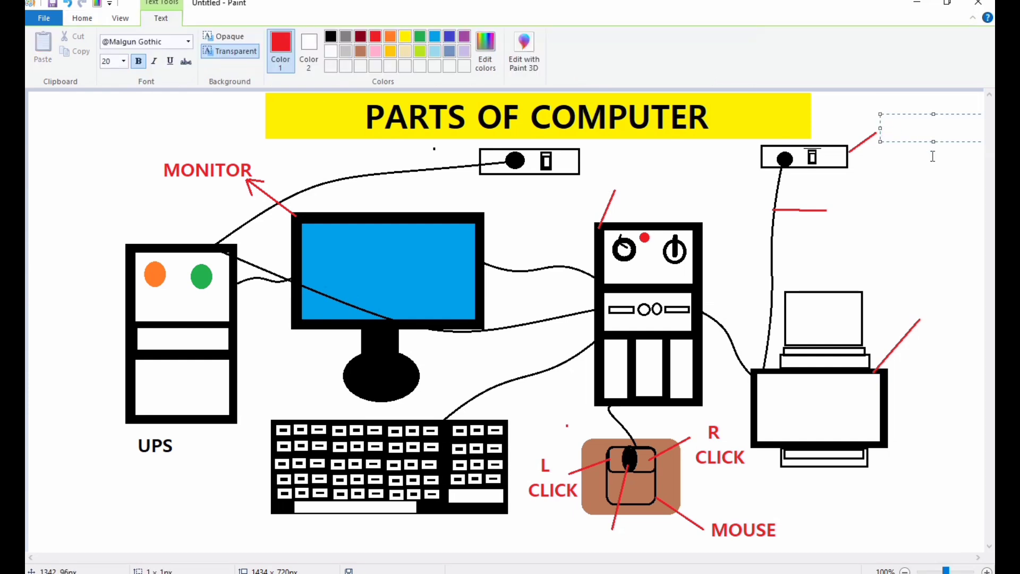
type("SWITHC")
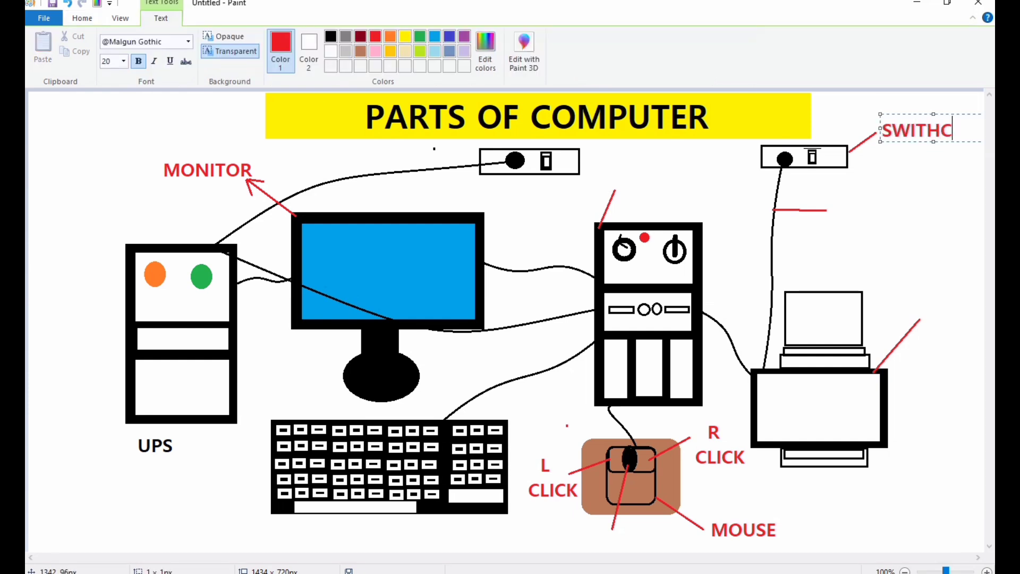
type("H")
left_click(831, 209)
Add the red label WIRE beside the printer cable's line.
left_click(831, 209)
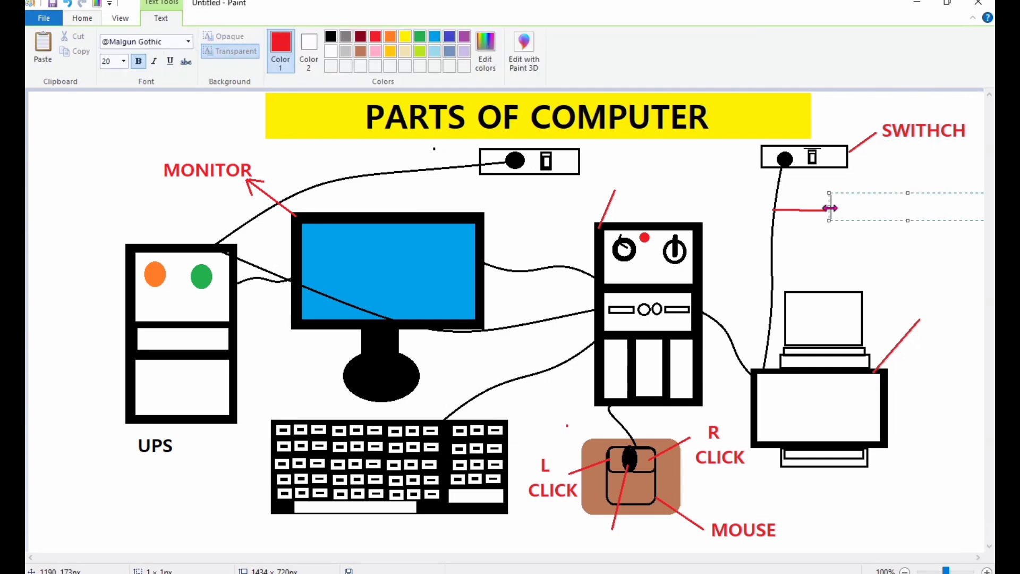
type("WIRE")
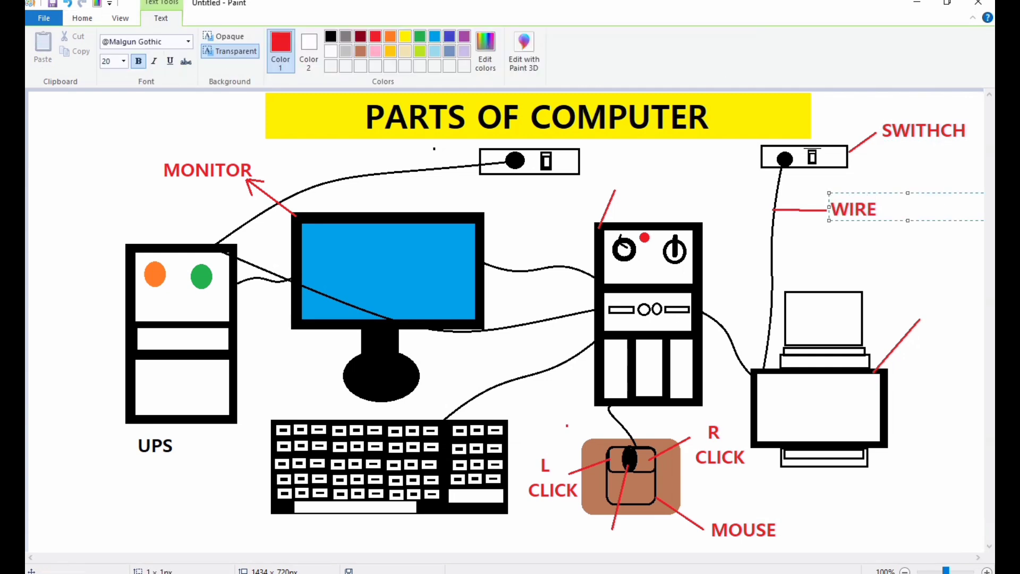
left_click(934, 317)
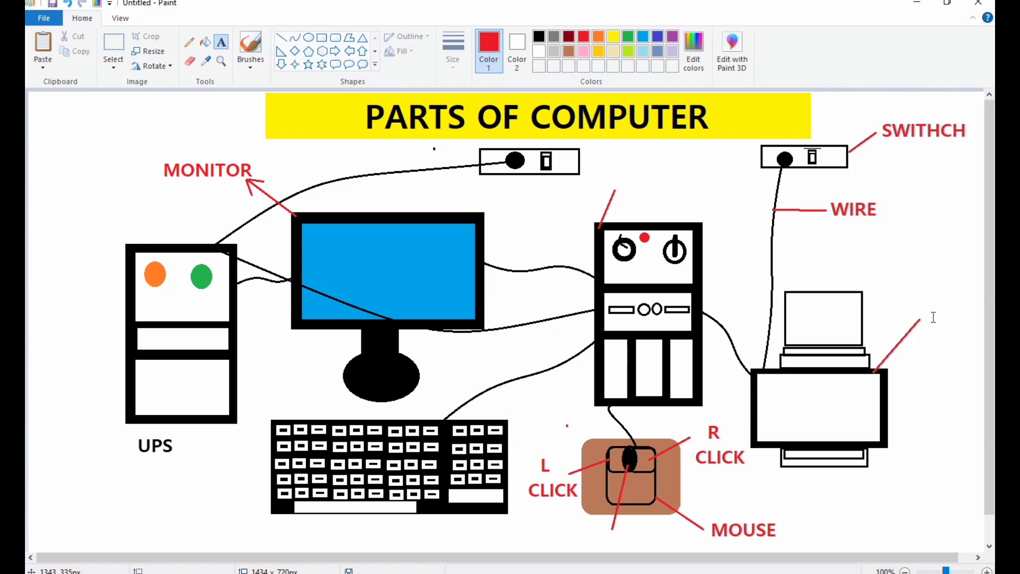
left_click(44, 18)
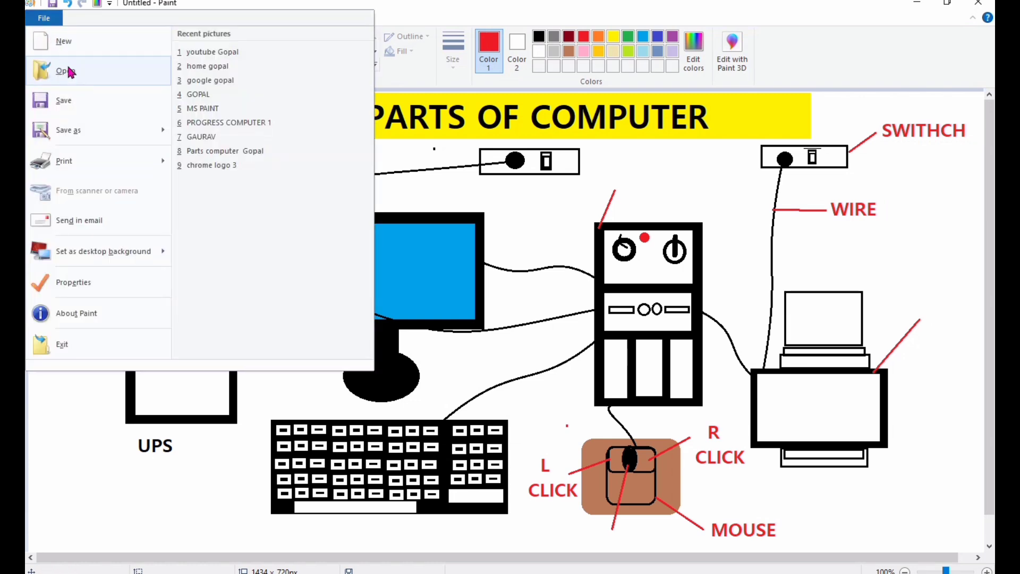
Save the picture as PNG file 'PARTS OF COMPUTER' in the Desktop folder.
left_click(62, 100)
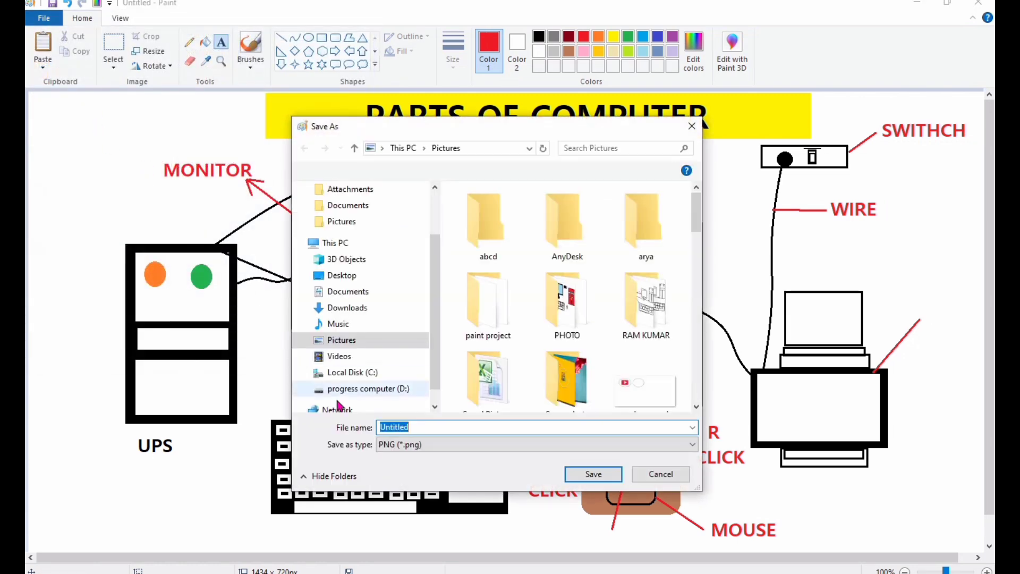
key("BackSpace")
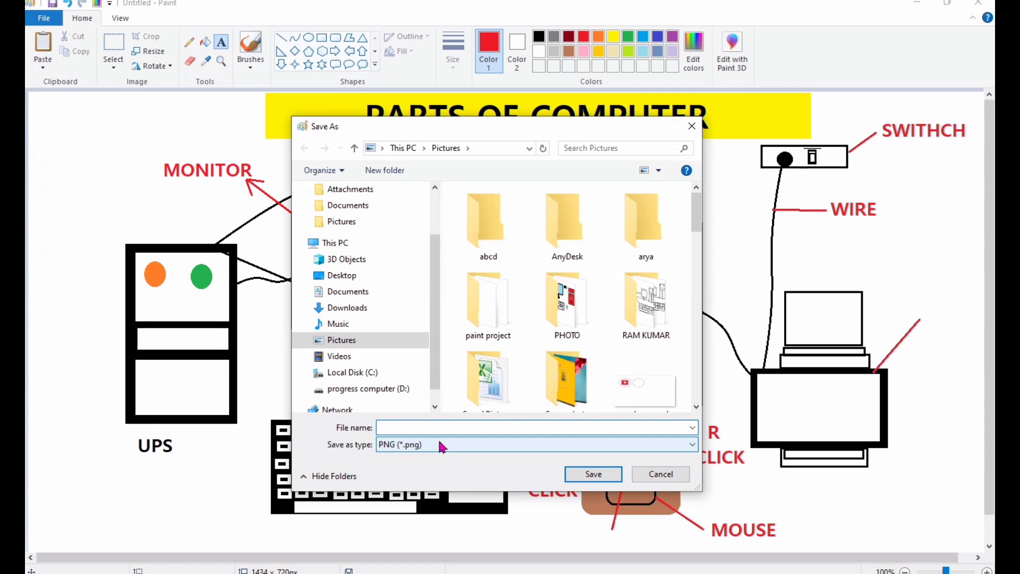
type("PARTS O")
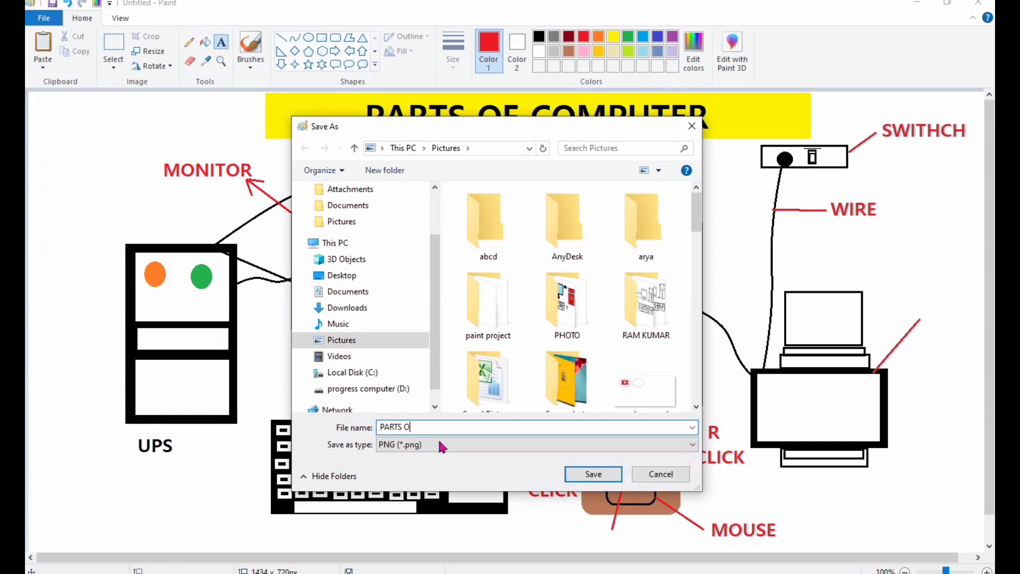
type("F COMPUTER")
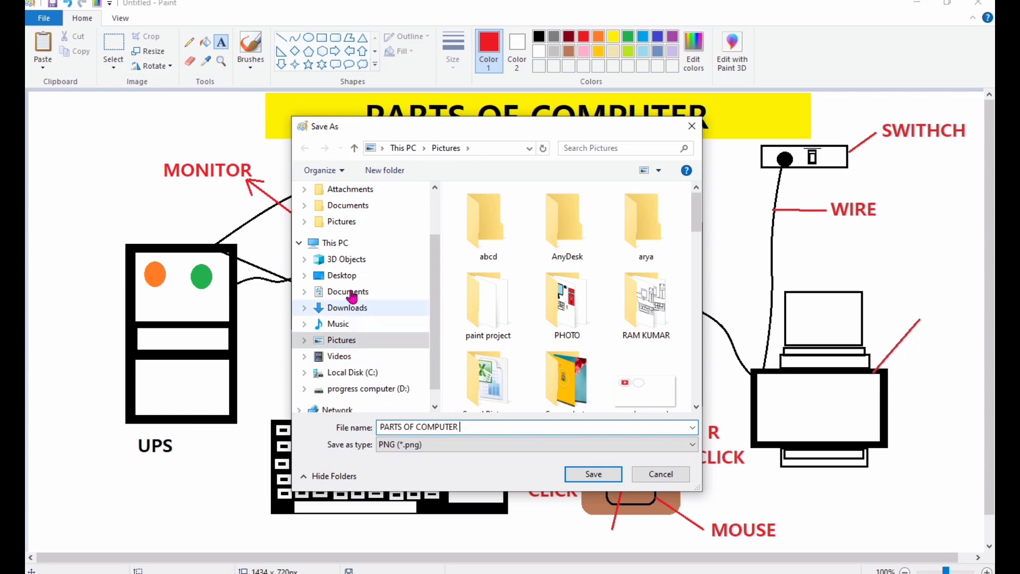
left_click(340, 277)
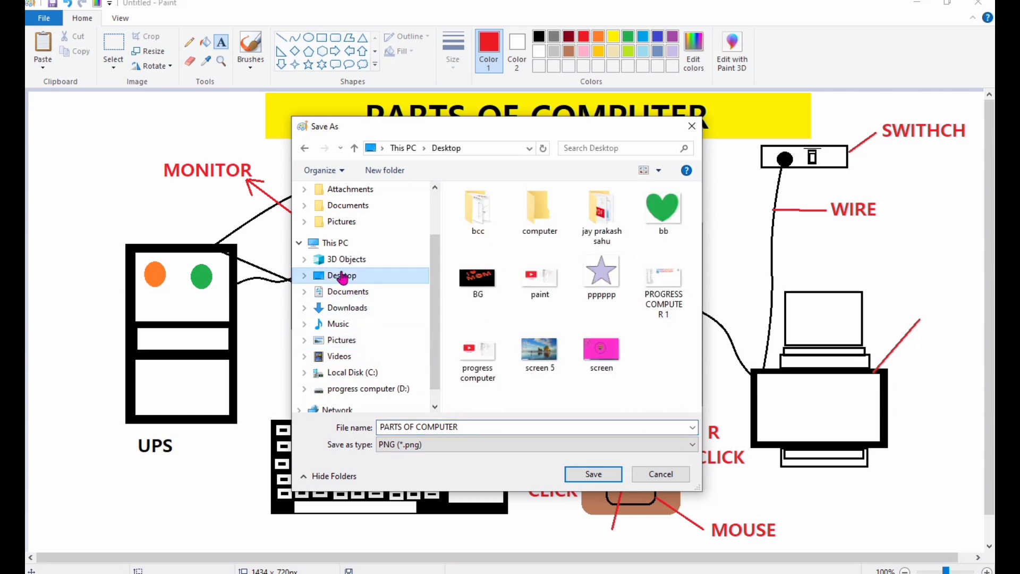
left_click(593, 474)
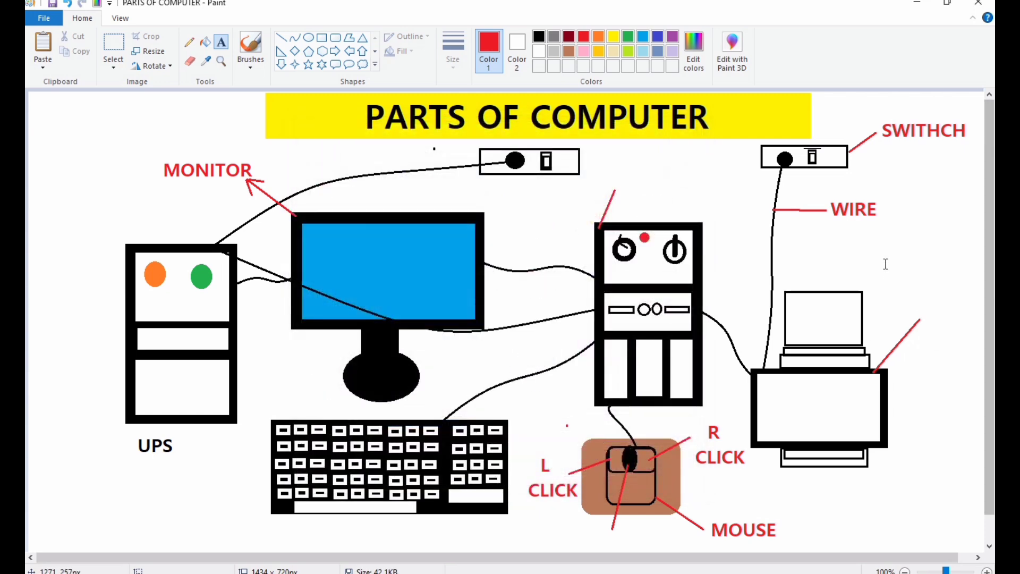
Add the red label PRINTER beside the printer.
left_click(894, 296)
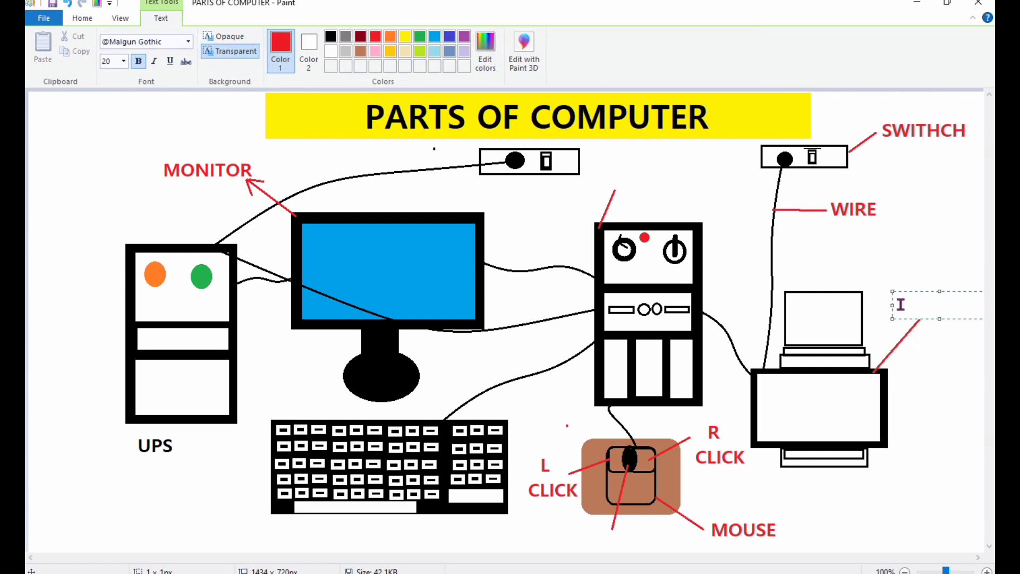
type("PRINTER")
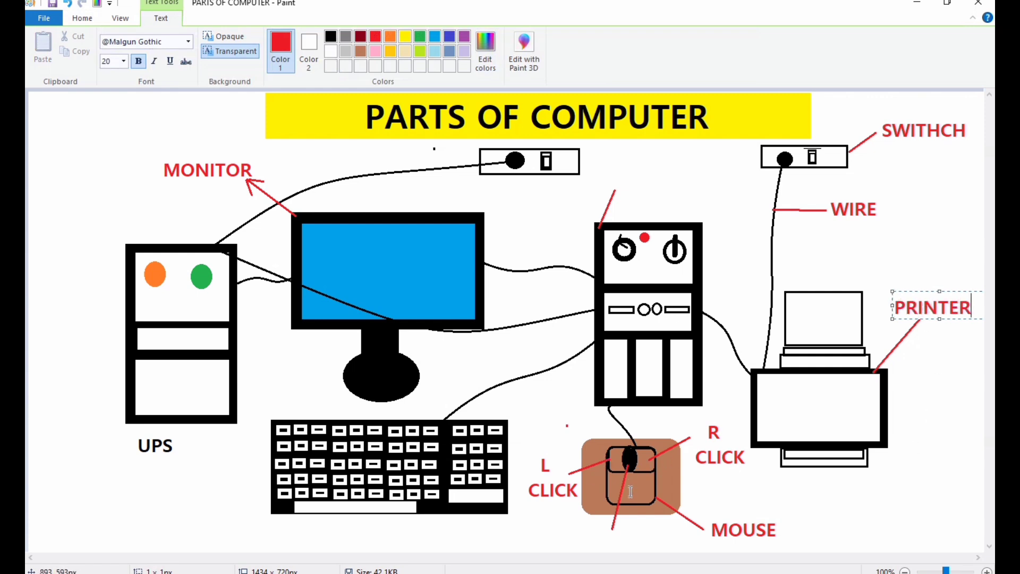
left_click(590, 535)
Add the red label SCROLL WHEEL below the mouse.
left_click(579, 527)
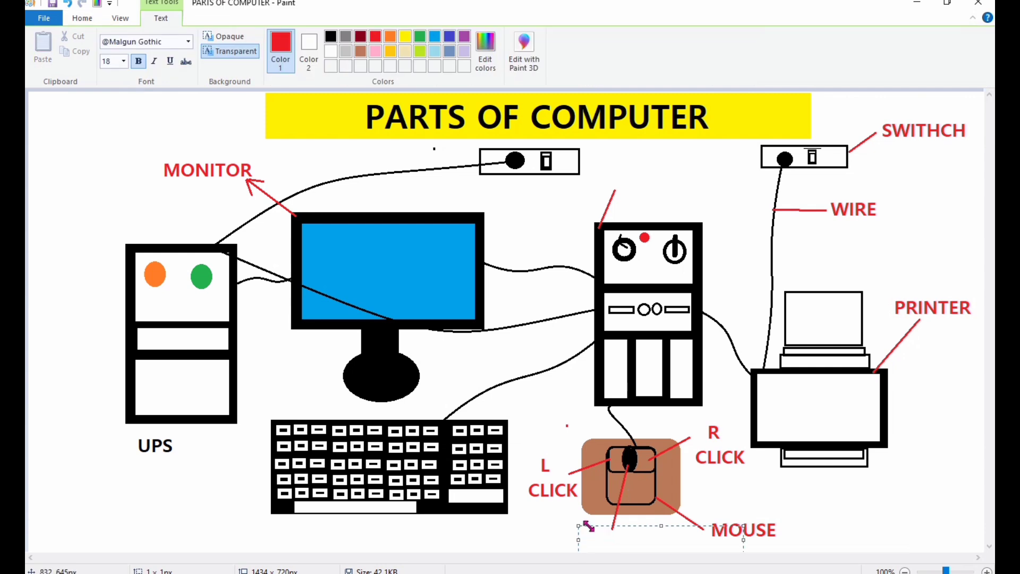
type("sCP")
key("BackSpace")
key("BackSpace")
type("SCROLL ")
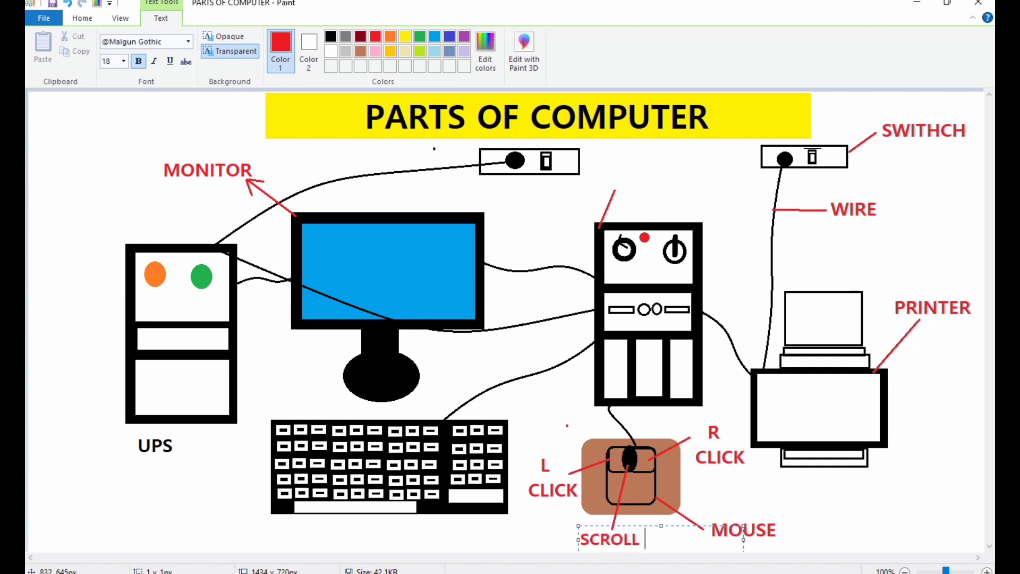
type("WHEEL")
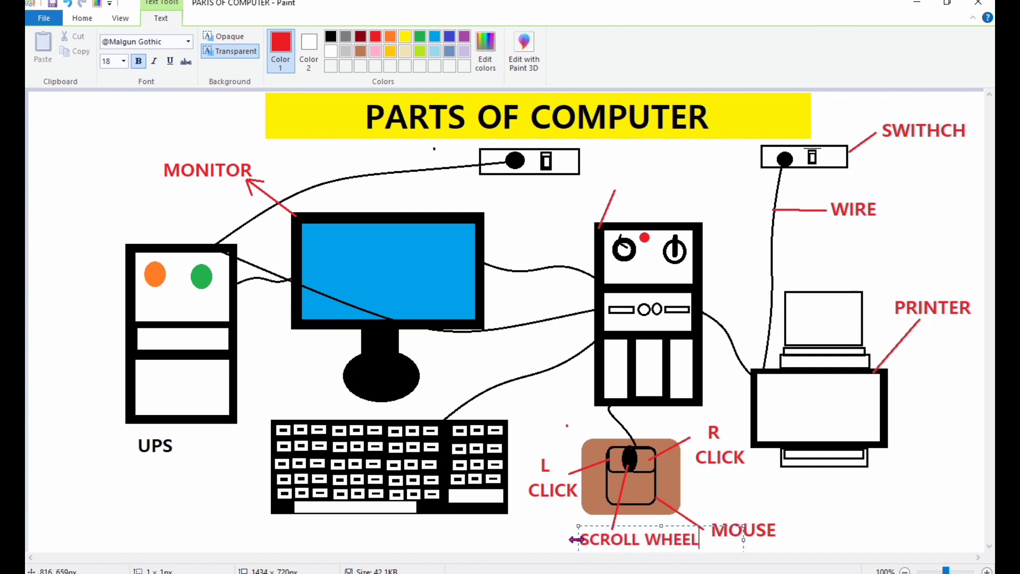
left_click_drag(626, 526, 609, 526)
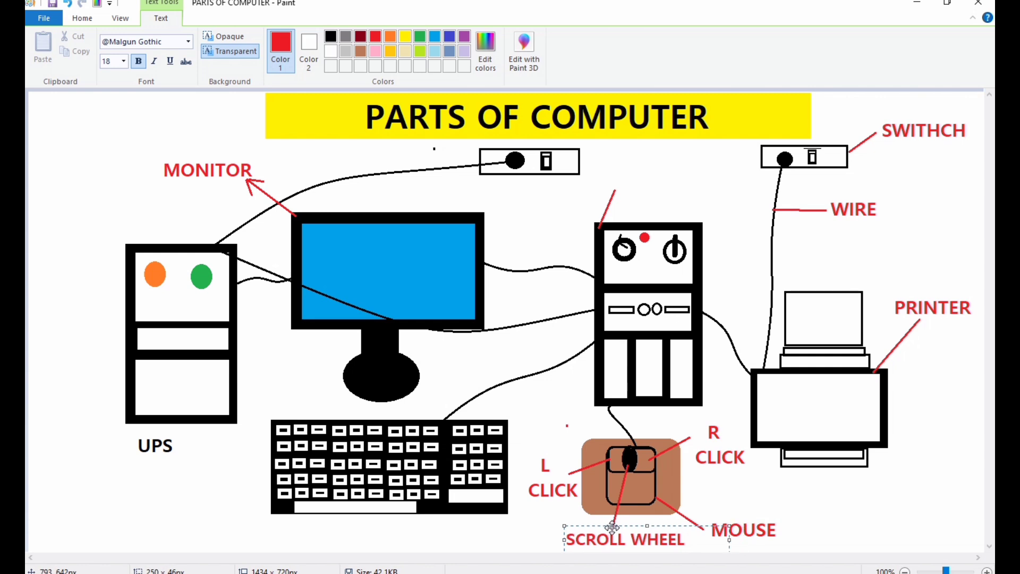
left_click(798, 515)
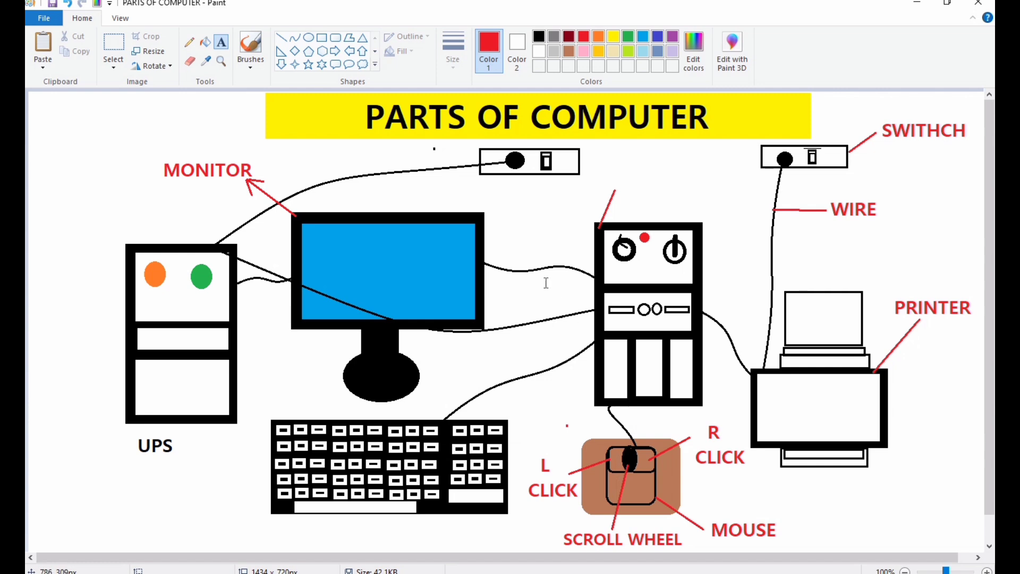
Add the red label CPU above the tower.
left_click(601, 165)
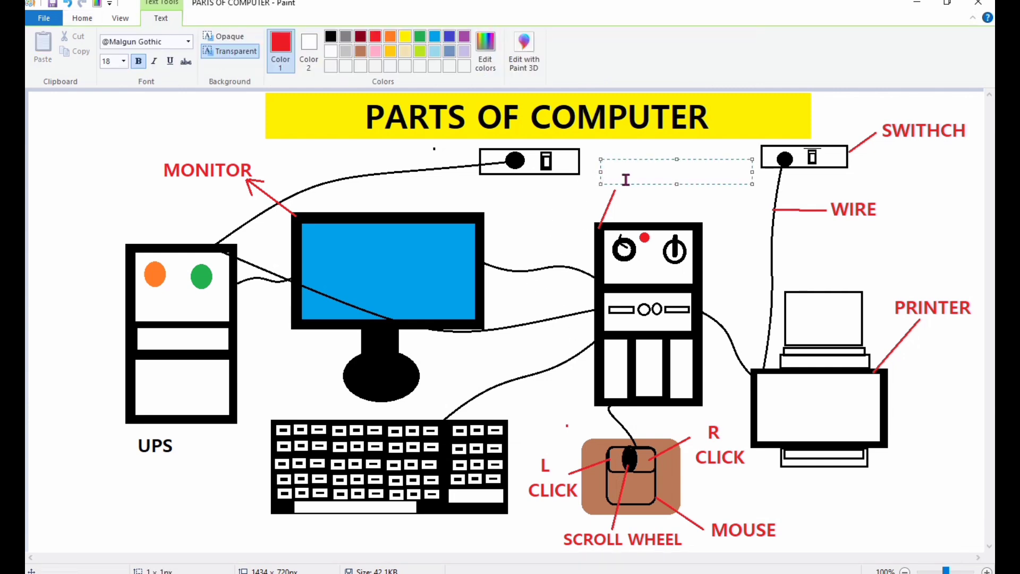
type("CPU")
left_click(566, 194)
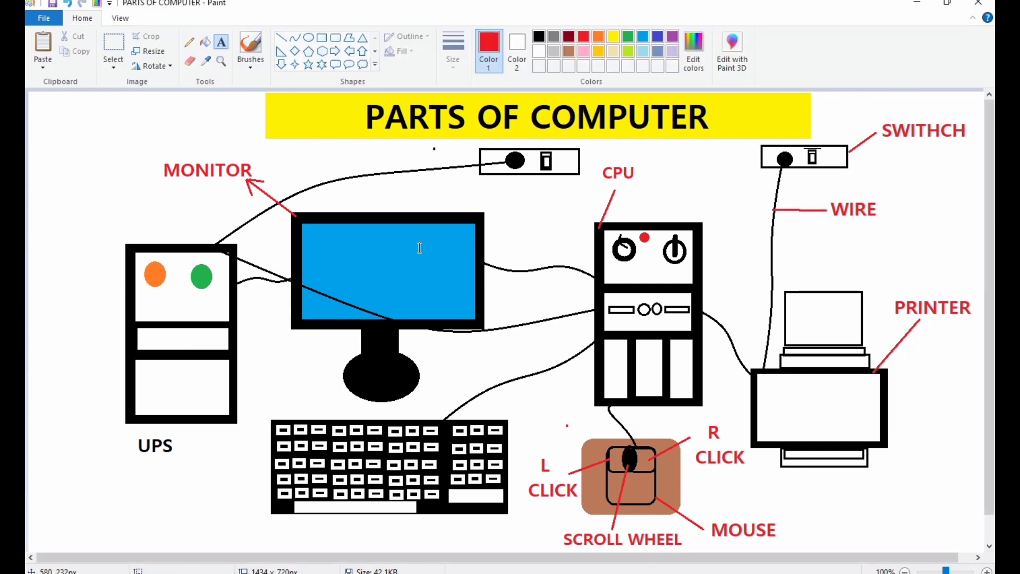
Draw a red line from the keyboard's lower-left corner and label its end KEYBOARD.
left_click(281, 37)
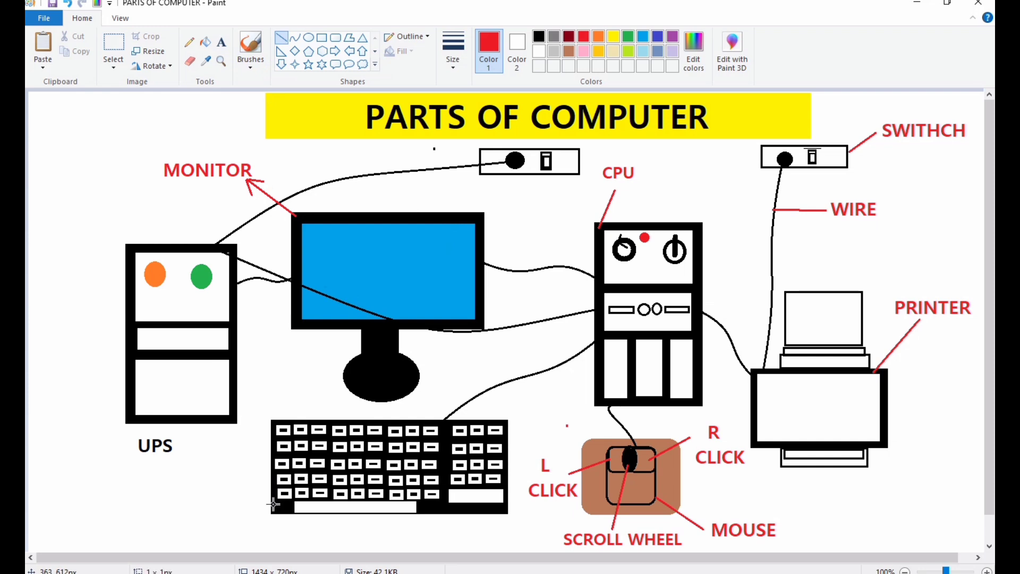
left_click_drag(273, 504, 240, 514)
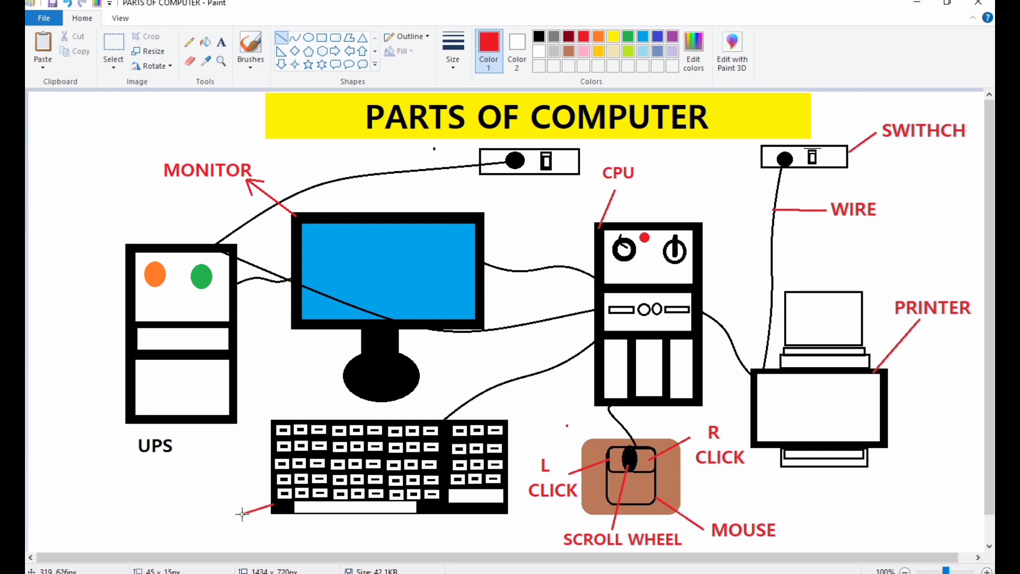
left_click(221, 46)
left_click(152, 508)
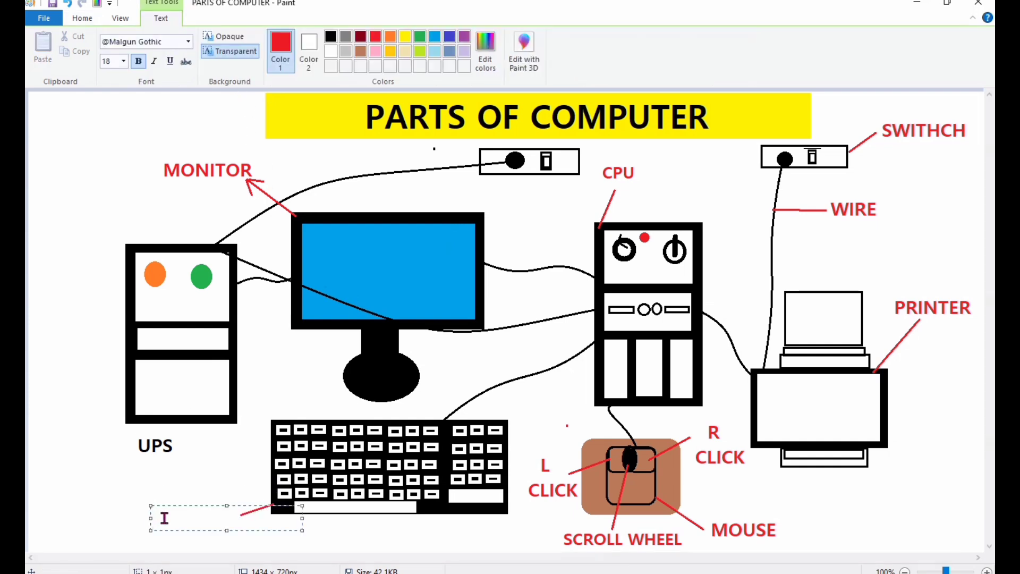
left_click_drag(169, 504, 137, 504)
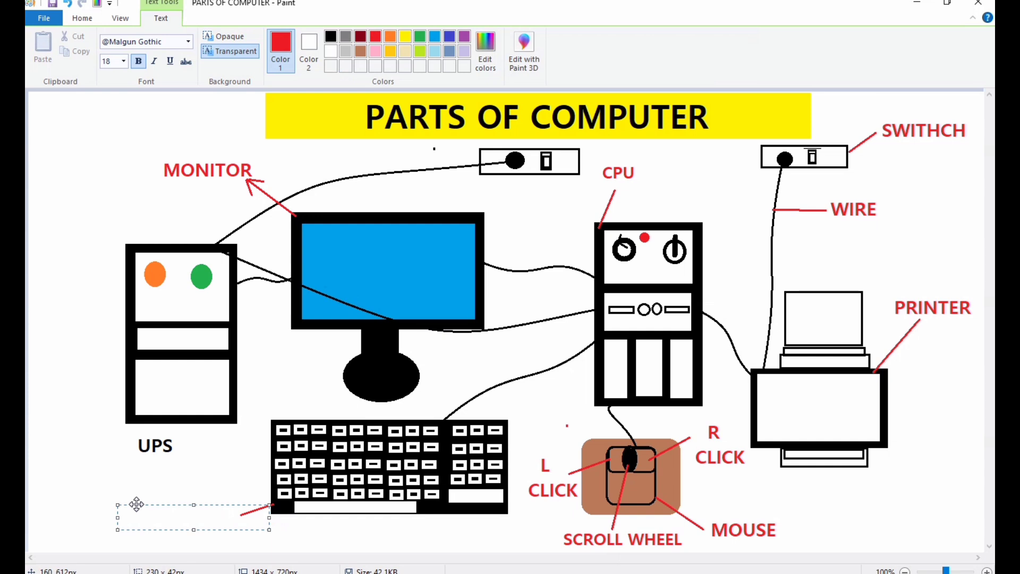
type("KEYBOARD")
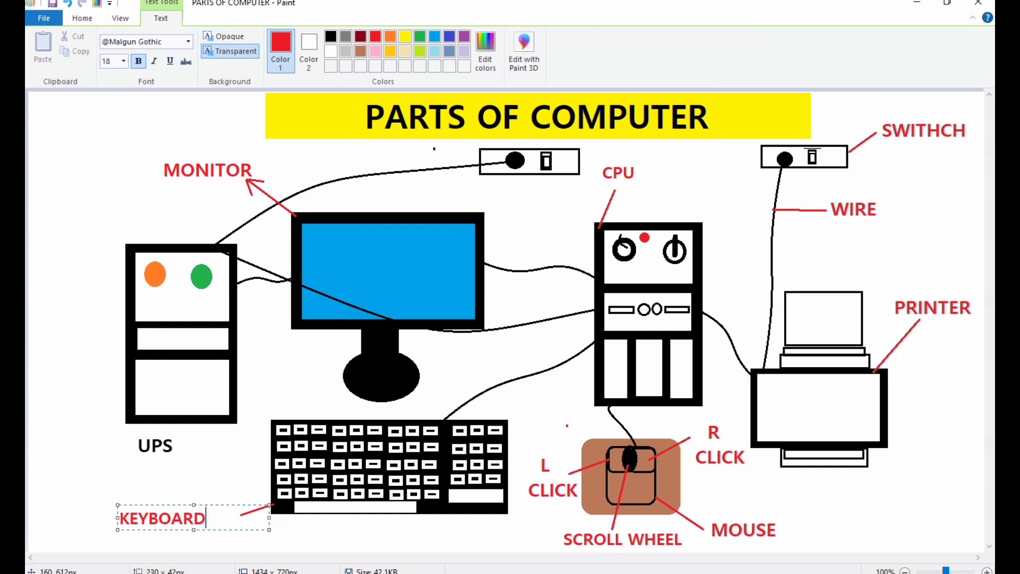
left_click(231, 476)
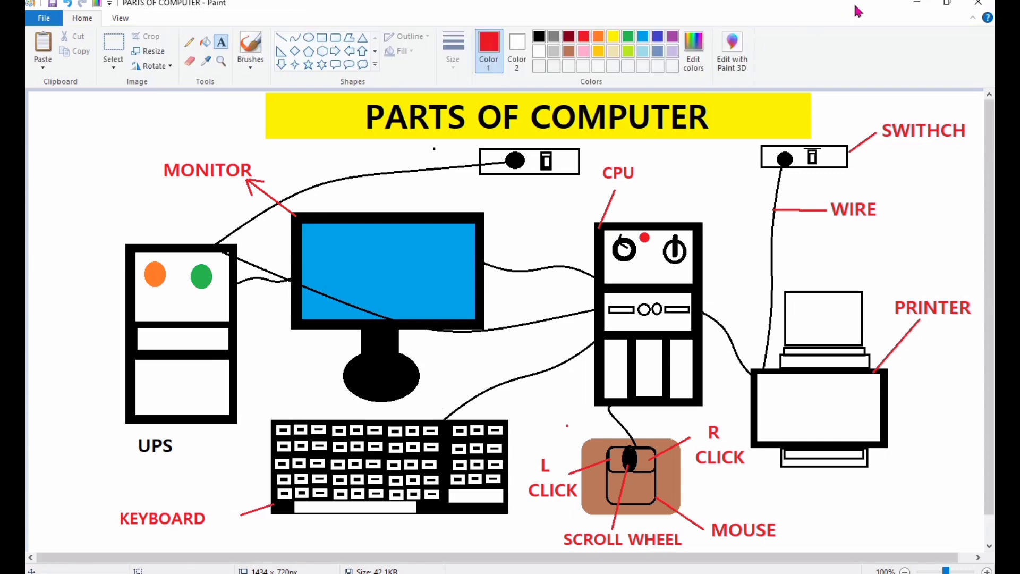
Minimize Paint, capture the desktop with Print Screen, and restore the PARTS OF COMPUTER window.
left_click(916, 6)
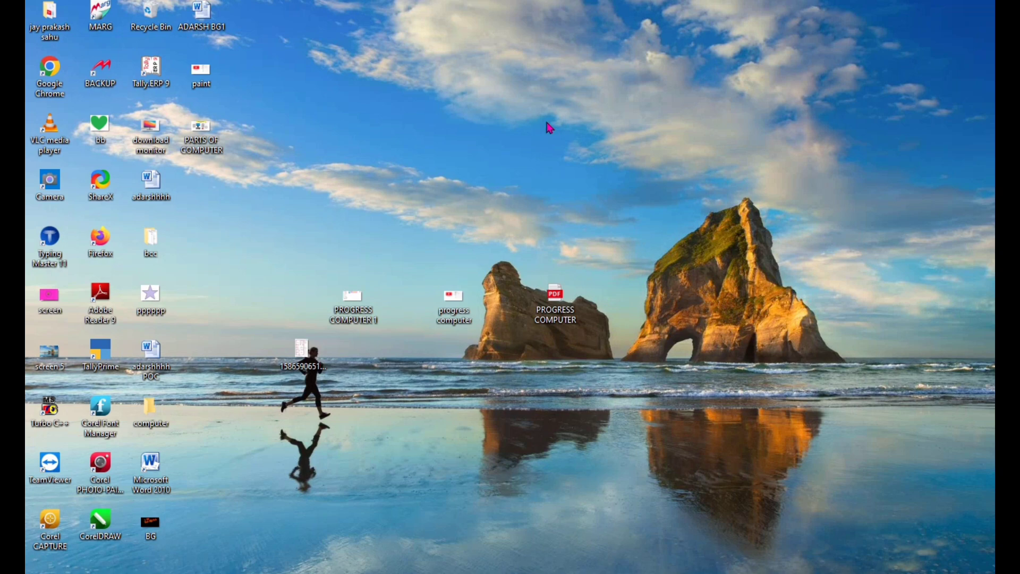
key("Print")
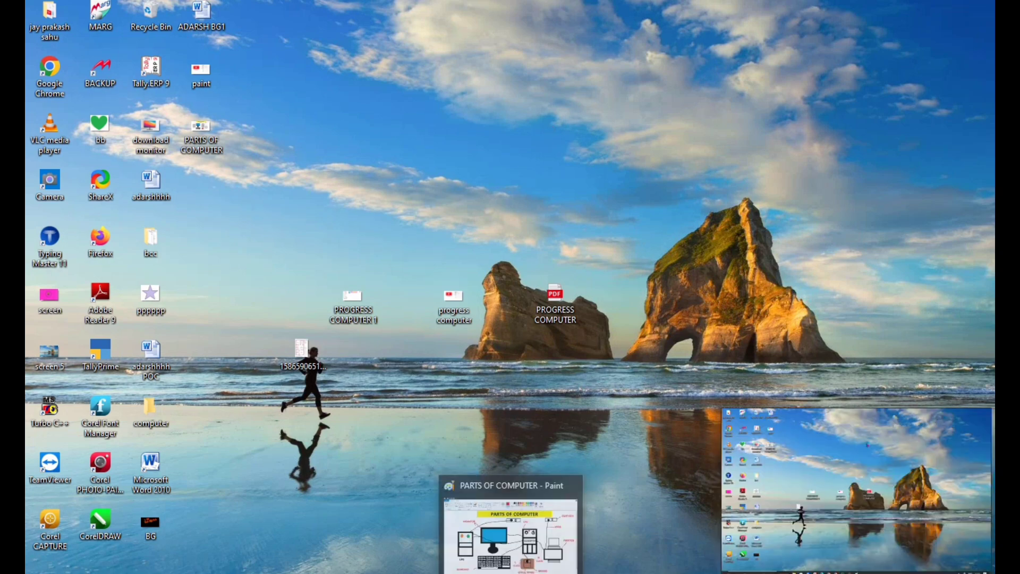
left_click(512, 568)
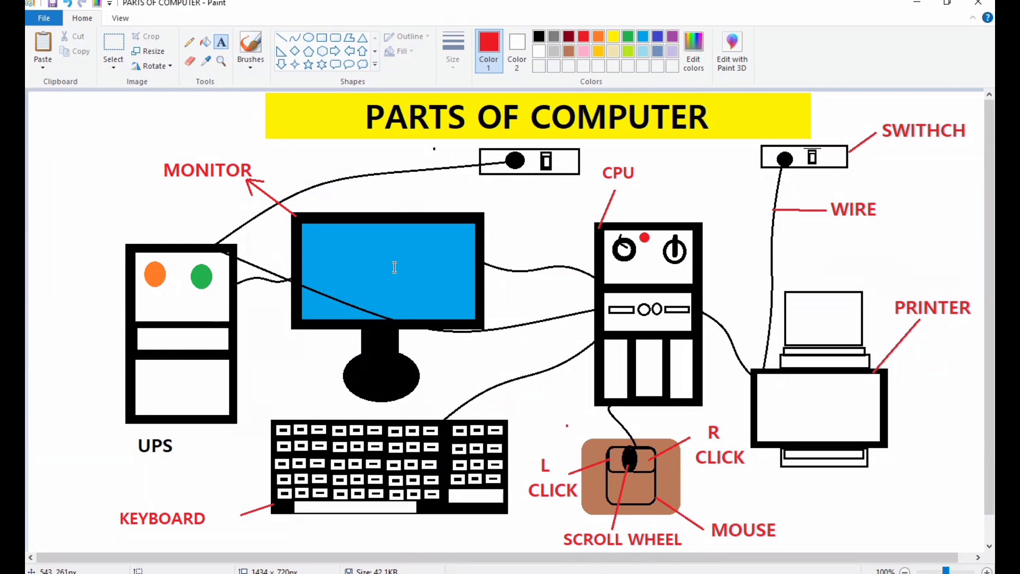
Paste the desktop screenshot and shrink it down onto the monitor.
key("ctrl+v")
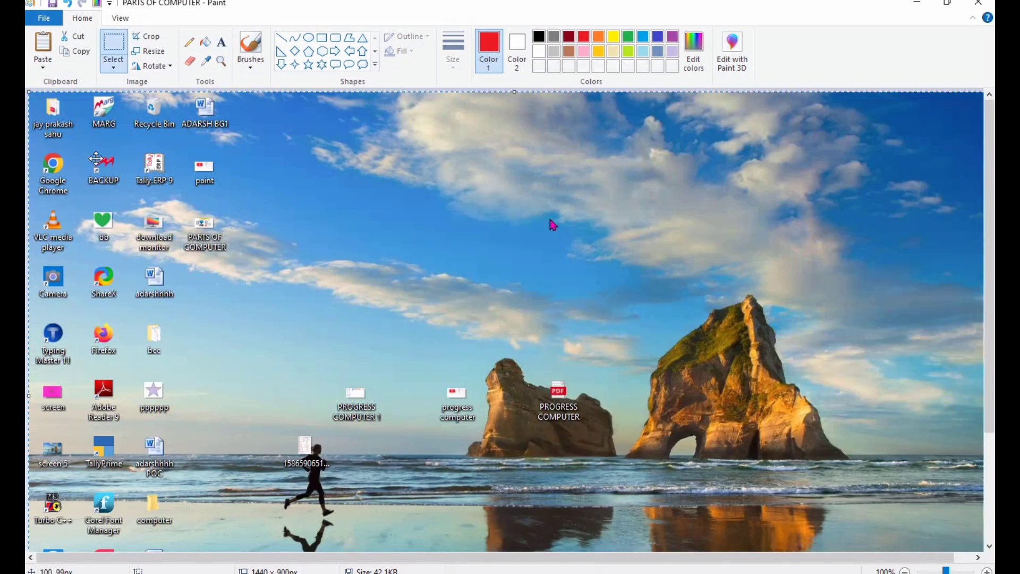
mouse_move(29, 92)
left_mouse_down()
mouse_move(153, 198)
mouse_move(341, 314)
left_mouse_up()
mouse_move(557, 416)
left_mouse_down()
mouse_move(486, 335)
mouse_move(302, 226)
mouse_move(300, 197)
left_mouse_up()
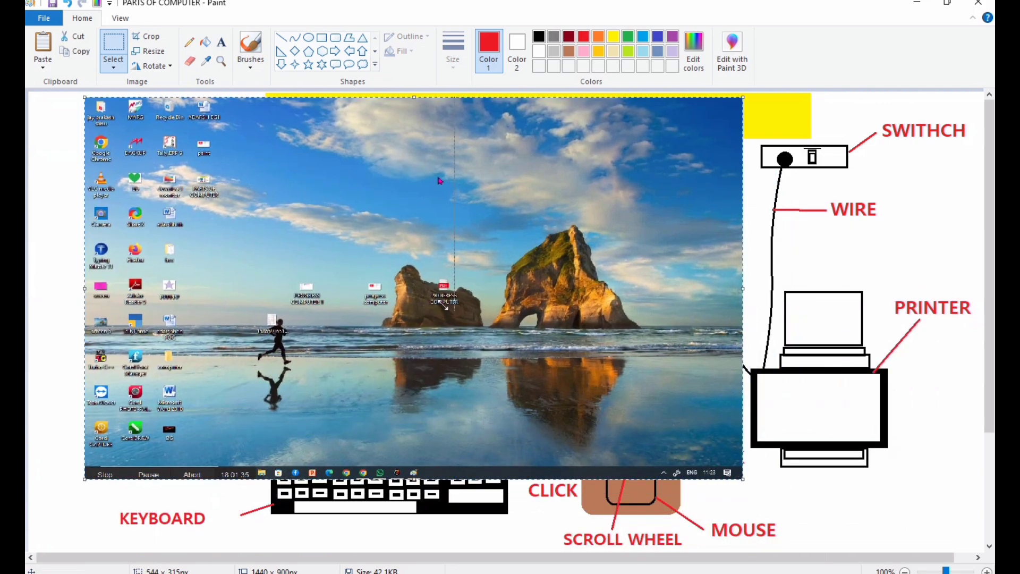
mouse_move(743, 478)
left_mouse_down()
mouse_move(391, 283)
mouse_move(278, 196)
left_mouse_up()
left_click_drag(208, 156, 424, 278)
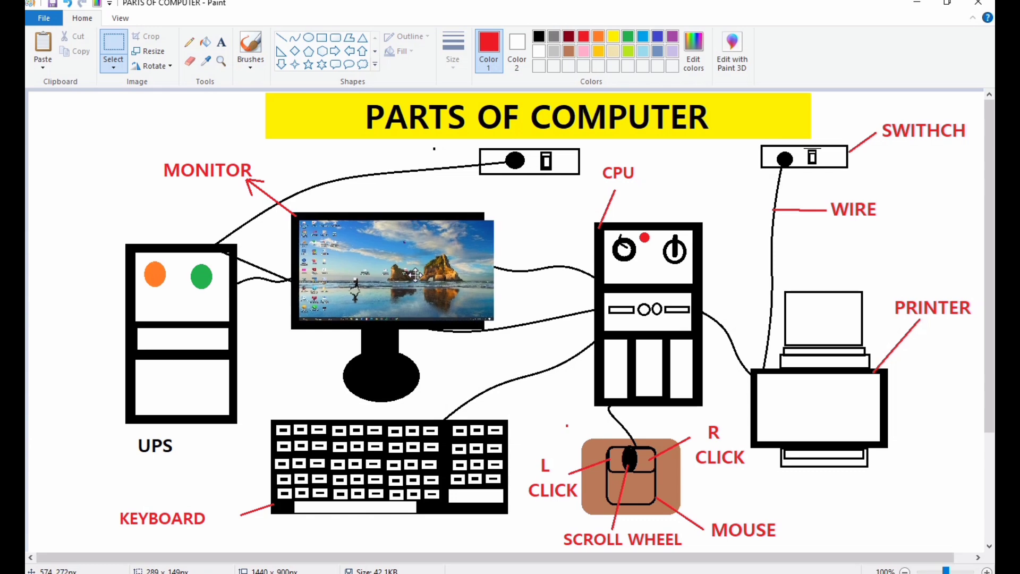
Fine-tune the screenshot's edges so it fills the monitor's screen, then fix it in place.
left_click_drag(493, 319, 454, 289)
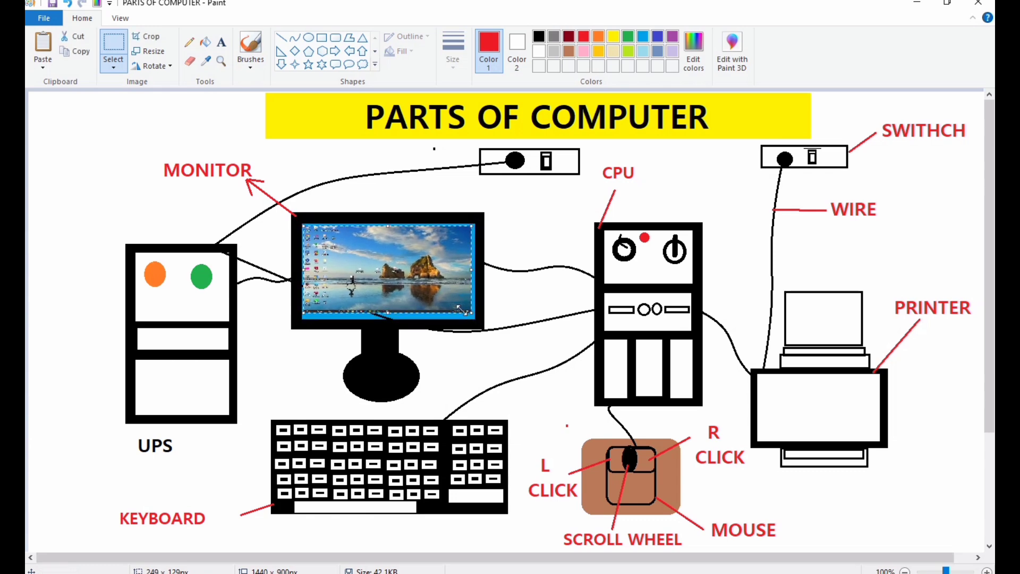
left_click_drag(387, 314, 387, 315)
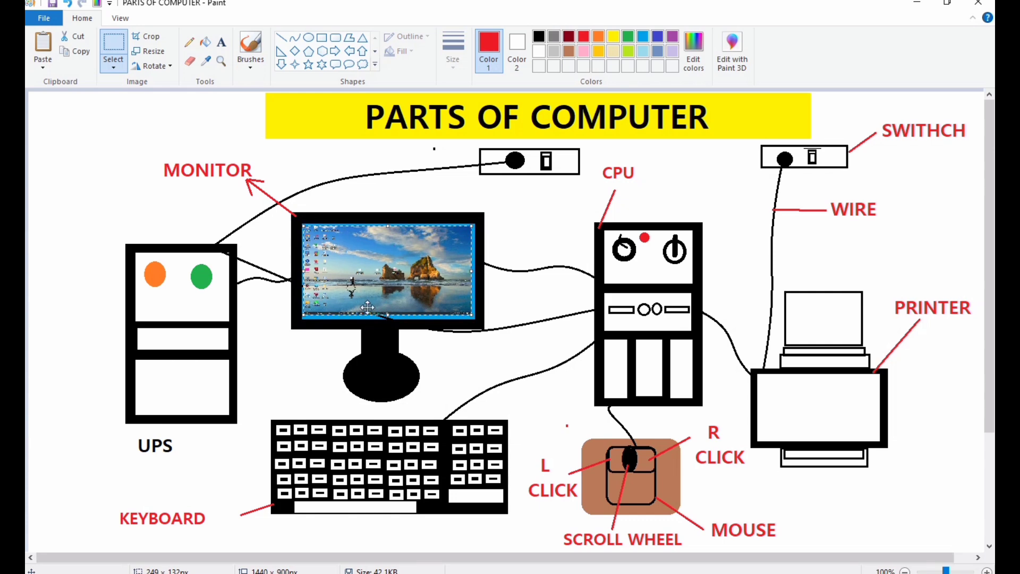
left_click_drag(476, 319, 479, 321)
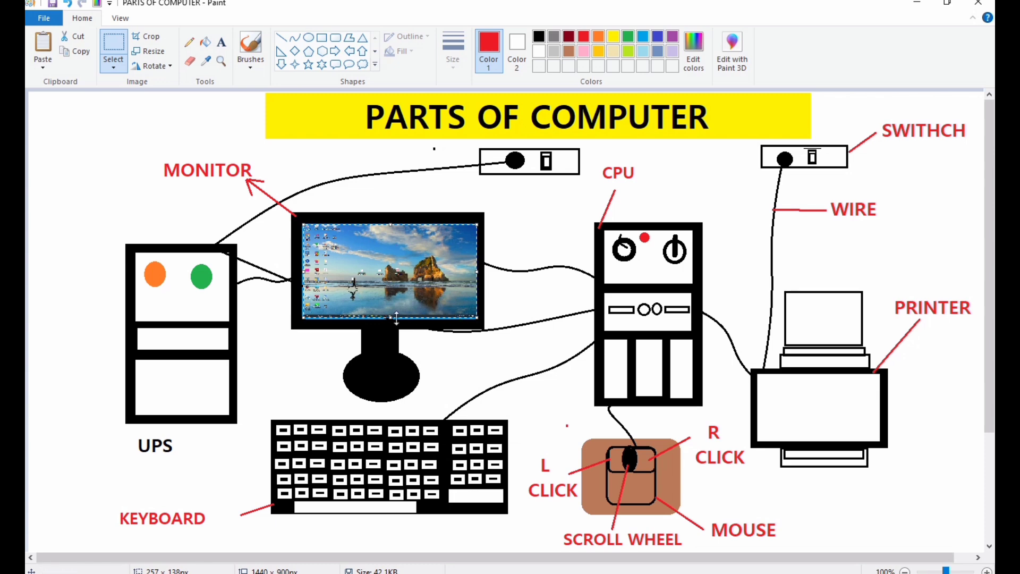
left_click_drag(391, 318, 390, 321)
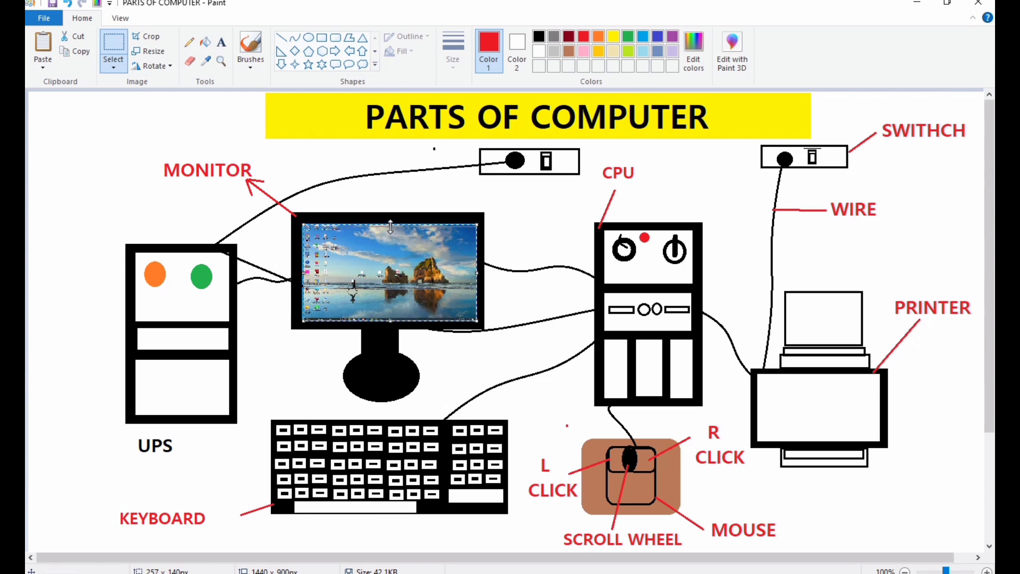
left_click_drag(390, 230, 391, 226)
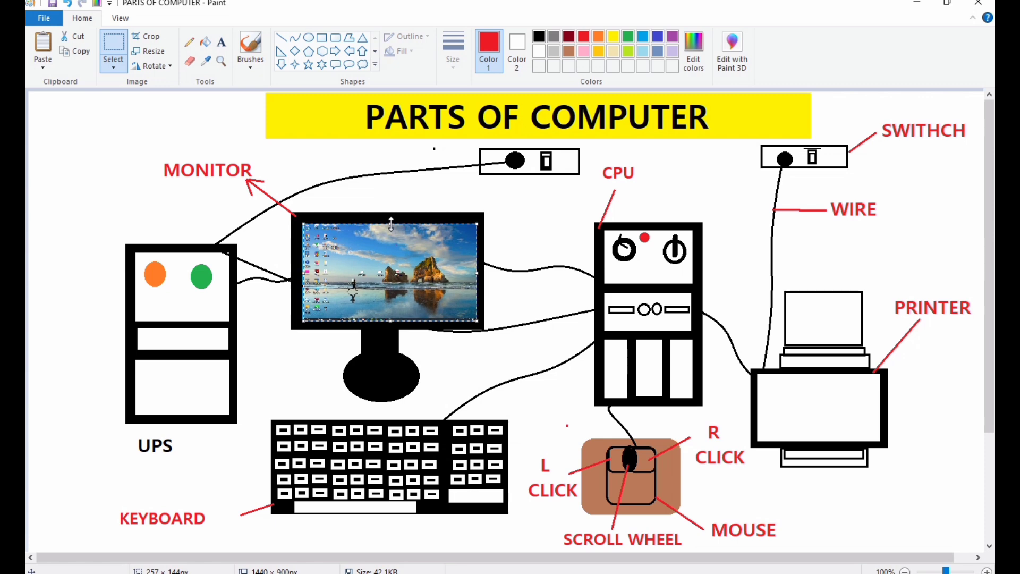
left_click(406, 191)
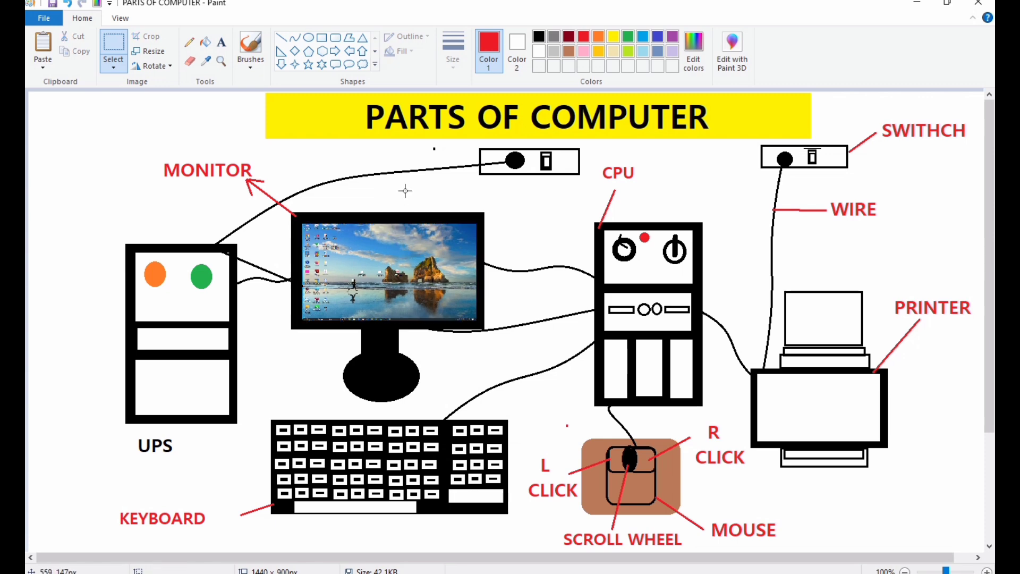
Save the drawing and draw a red leader line from the monitor screen up-left.
key("ctrl+s")
left_click(281, 37)
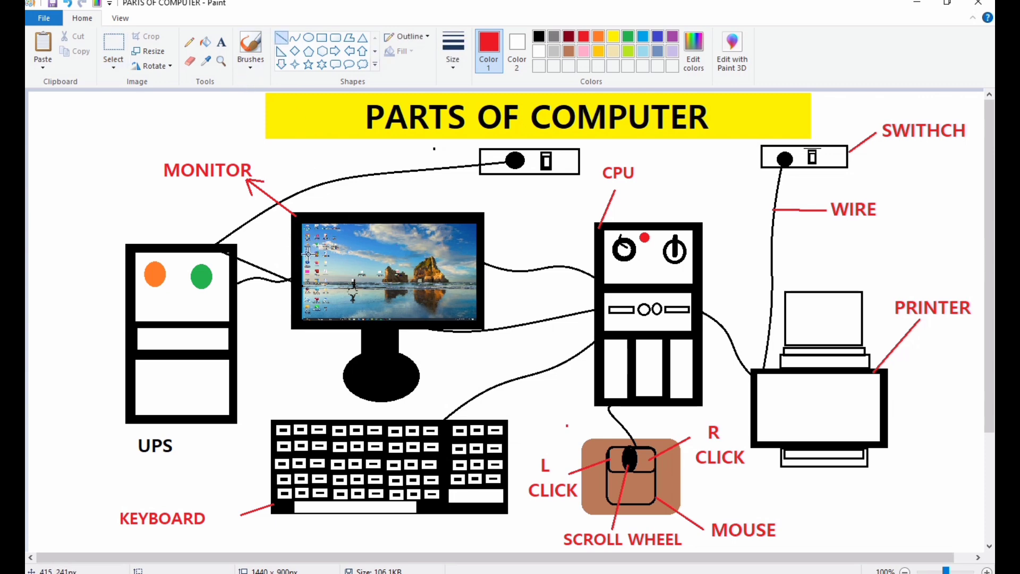
left_click_drag(308, 252, 92, 200)
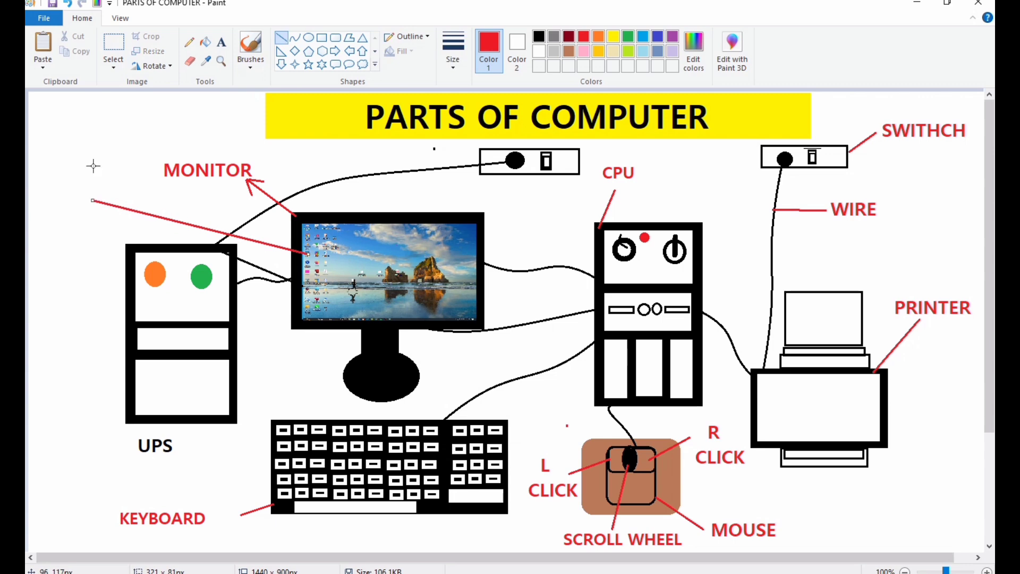
Add a red 'DESKTOP ICON' label at size 14 left of MONITOR, nudged down-left.
left_click(222, 41)
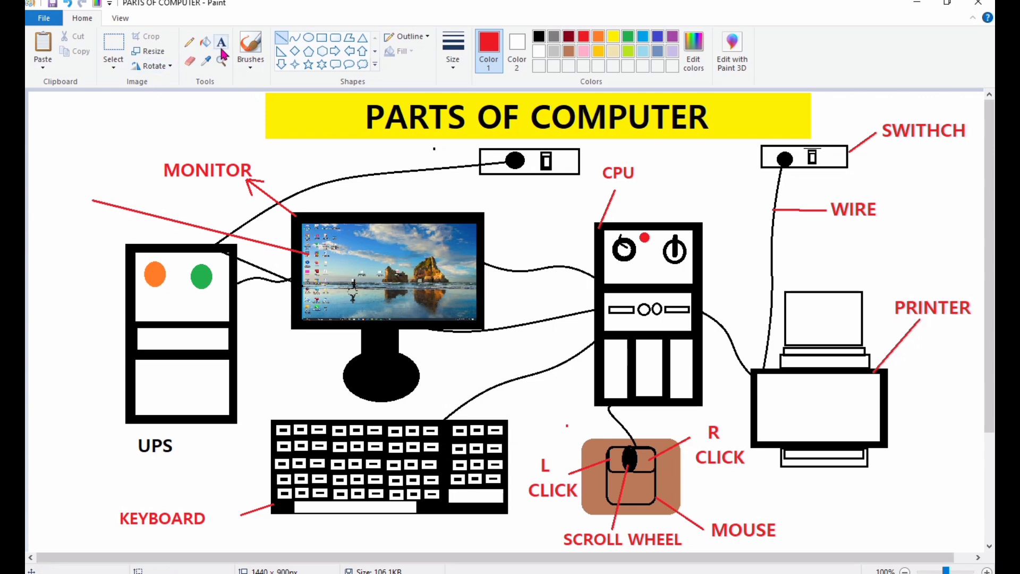
left_click(57, 171)
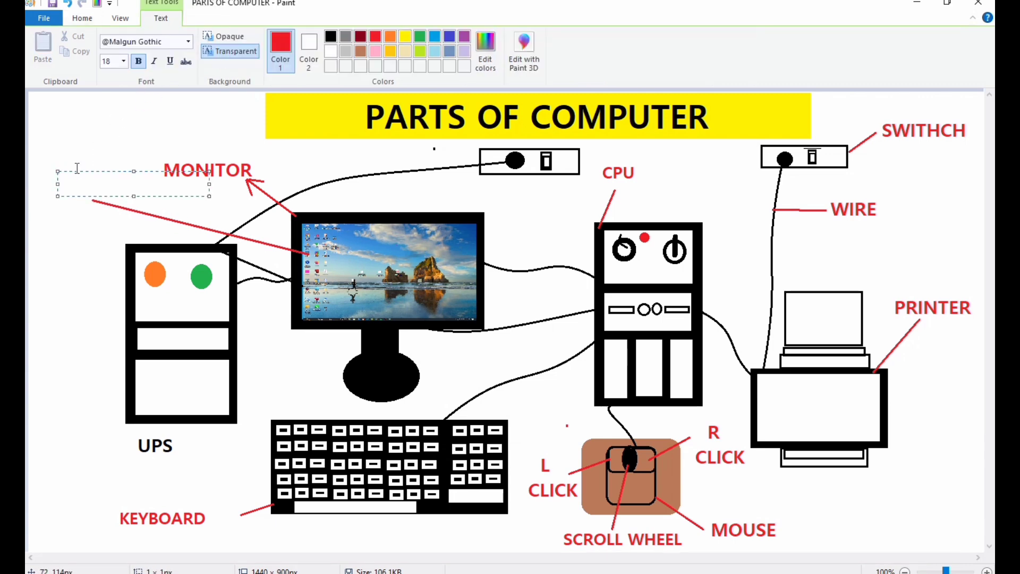
type("DESKTOP")
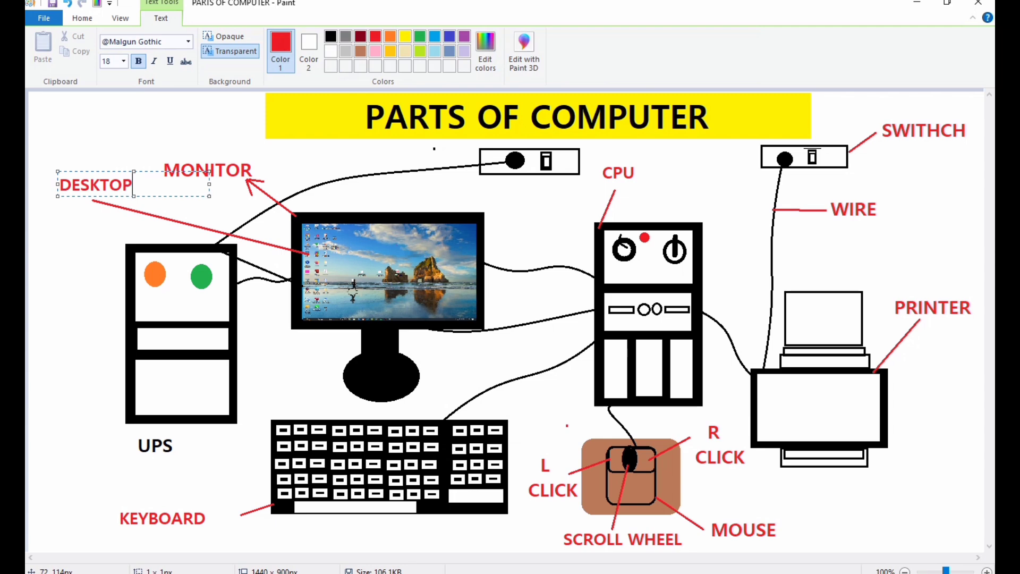
type(" ICO")
type("N")
key("ctrl+a")
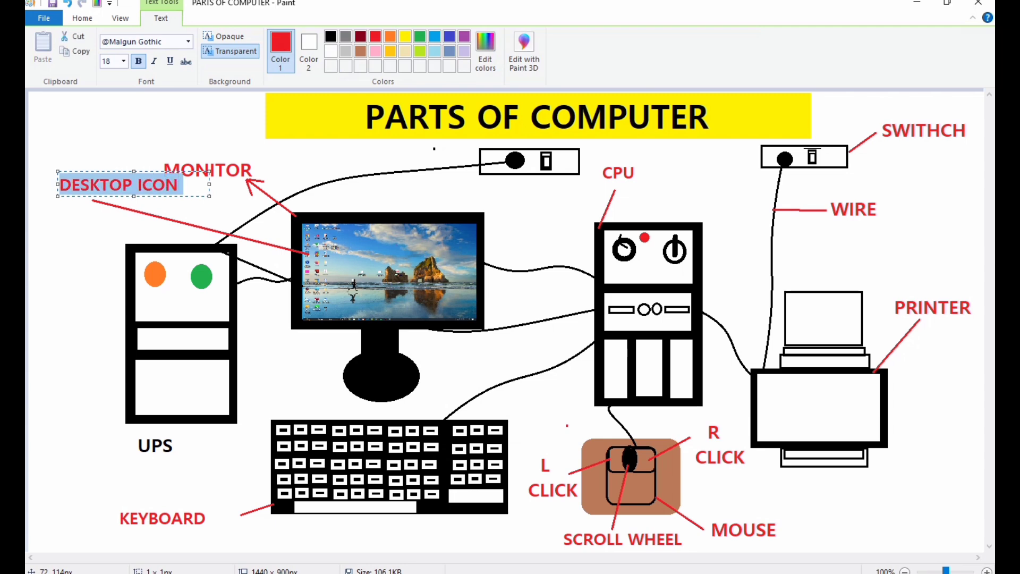
scroll(112, 61, "down", 2)
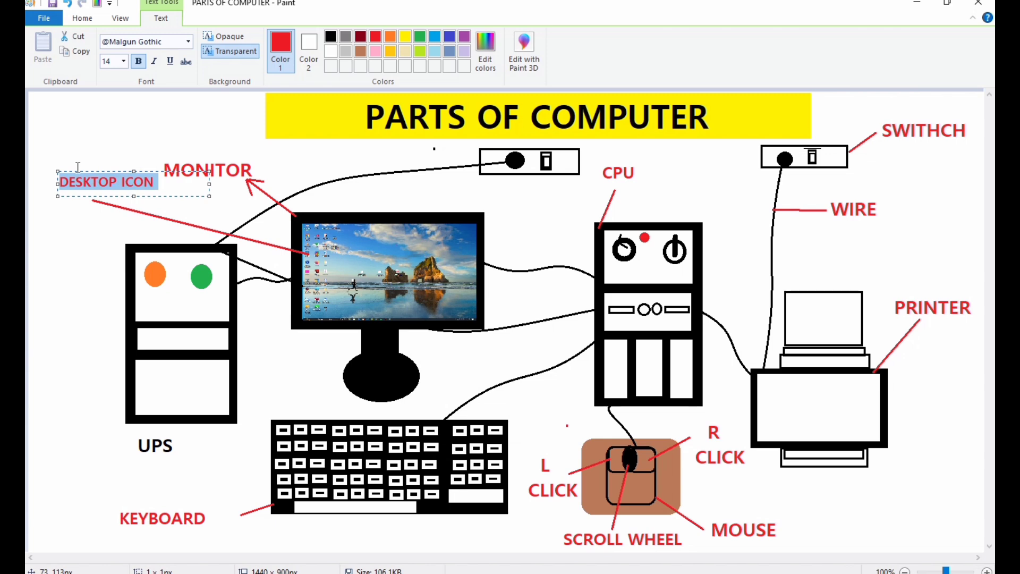
left_click_drag(157, 197, 142, 207)
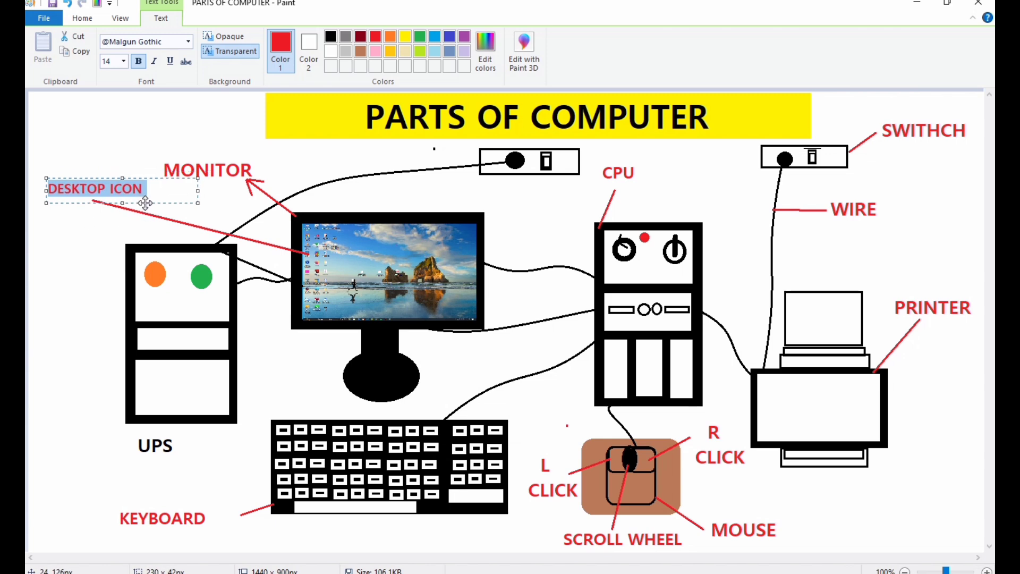
Commit the DESKTOP ICON label and draw a red line from the screen up-right.
left_click(94, 135)
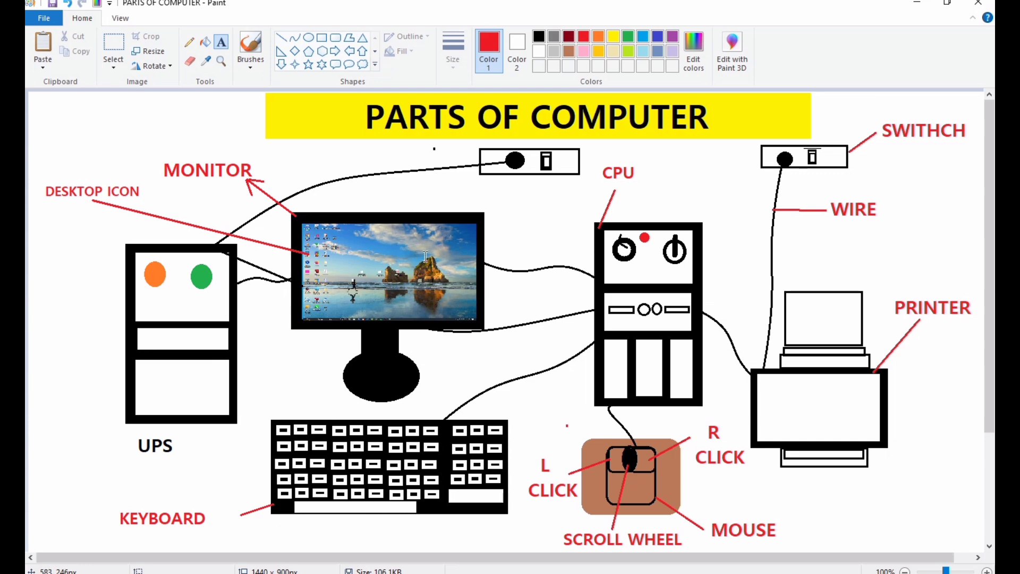
left_click(281, 37)
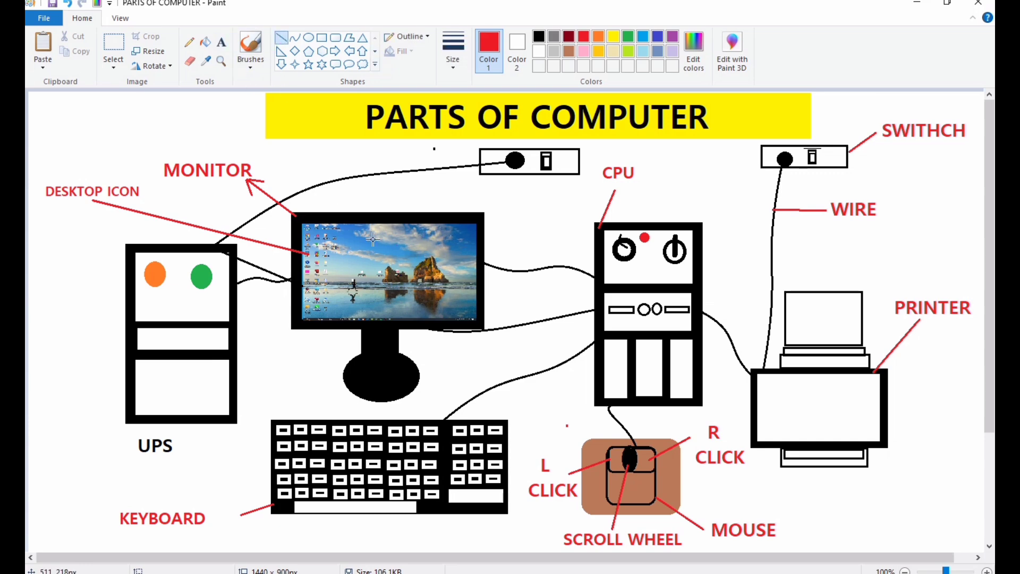
left_click_drag(456, 242, 507, 215)
left_click(518, 207)
Add a two-line red 'DESKTOP SCREEN' label near the CPU label.
left_click(221, 42)
left_click(487, 186)
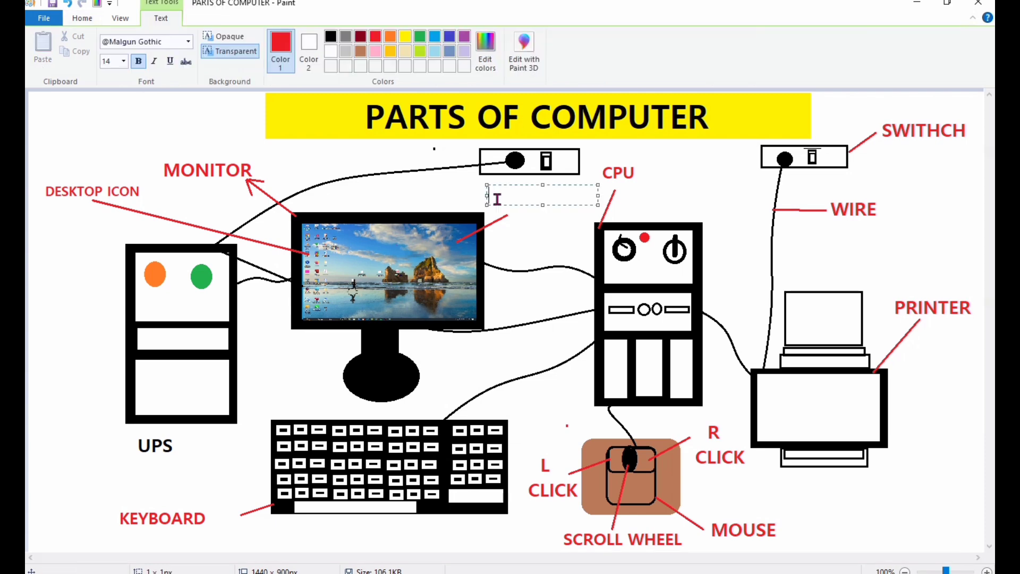
type("DESKTOP")
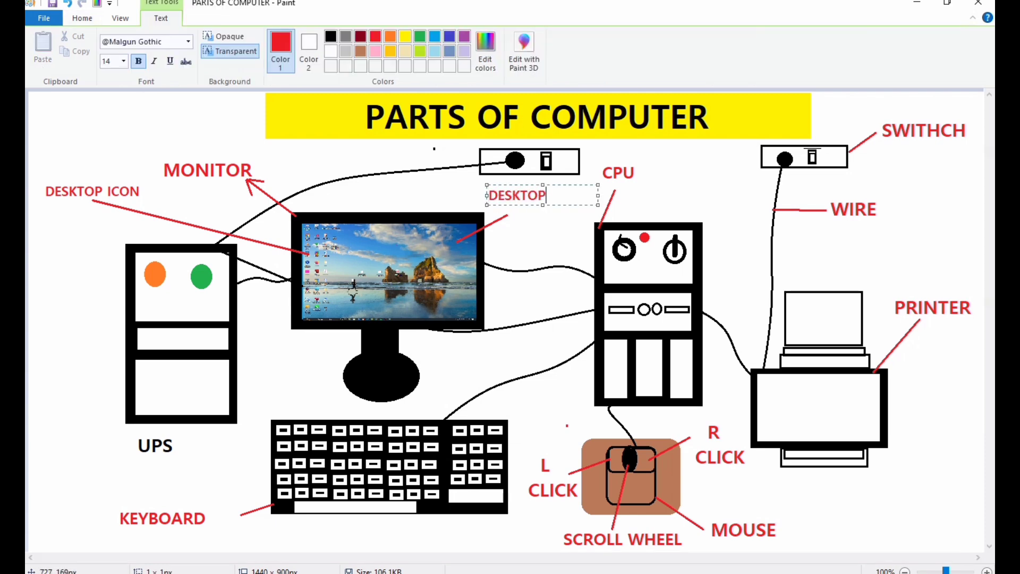
key("Return")
type("S")
type("CREEN")
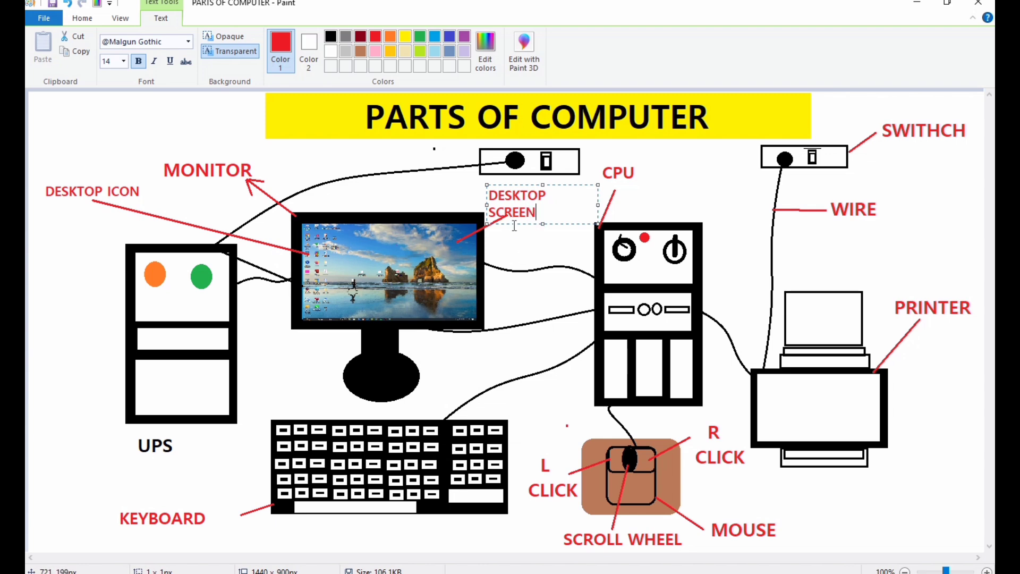
left_click_drag(521, 224, 526, 222)
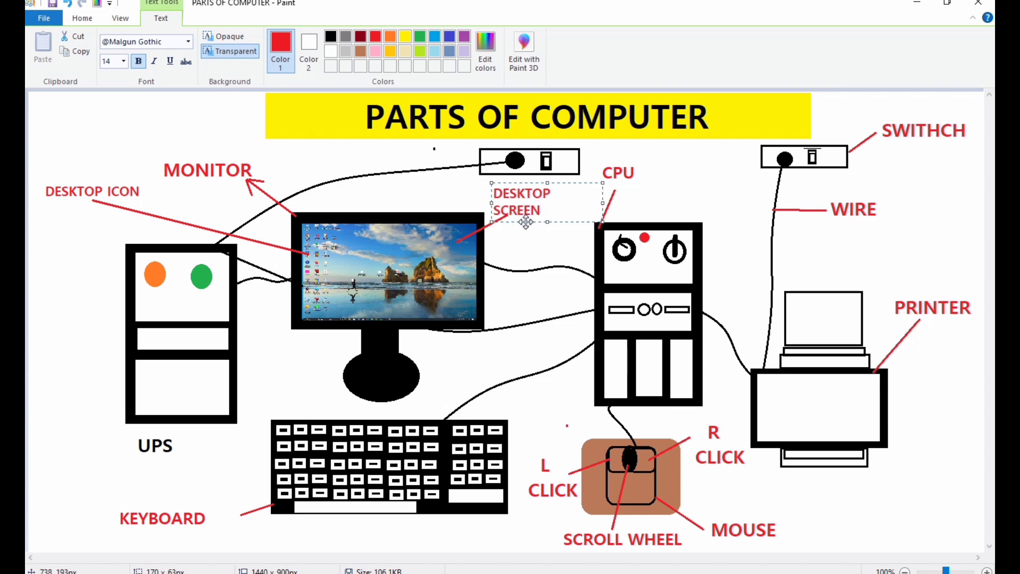
left_click(512, 252)
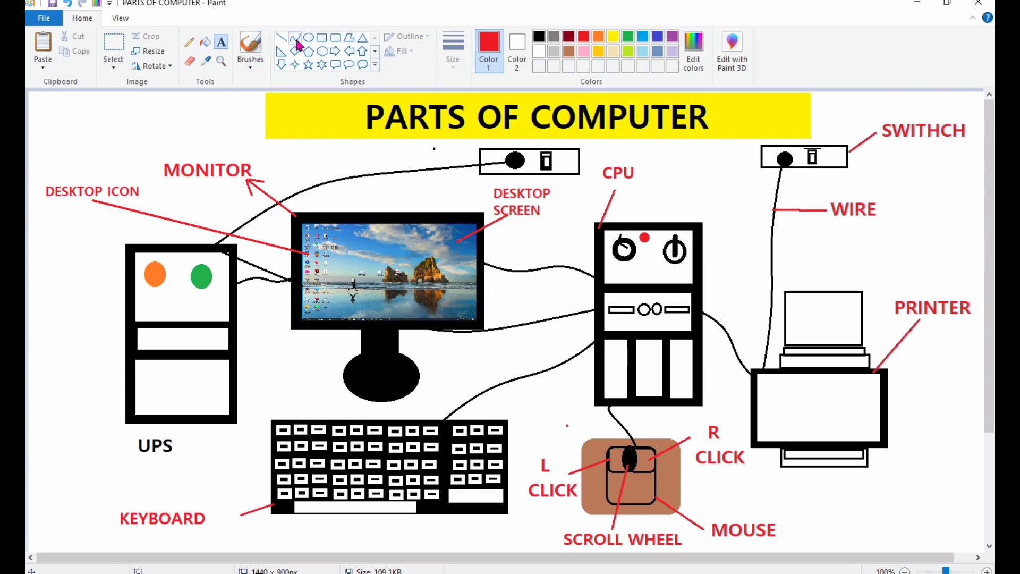
Draw a red leader line down-left from the monitor's bottom edge.
left_click(280, 37)
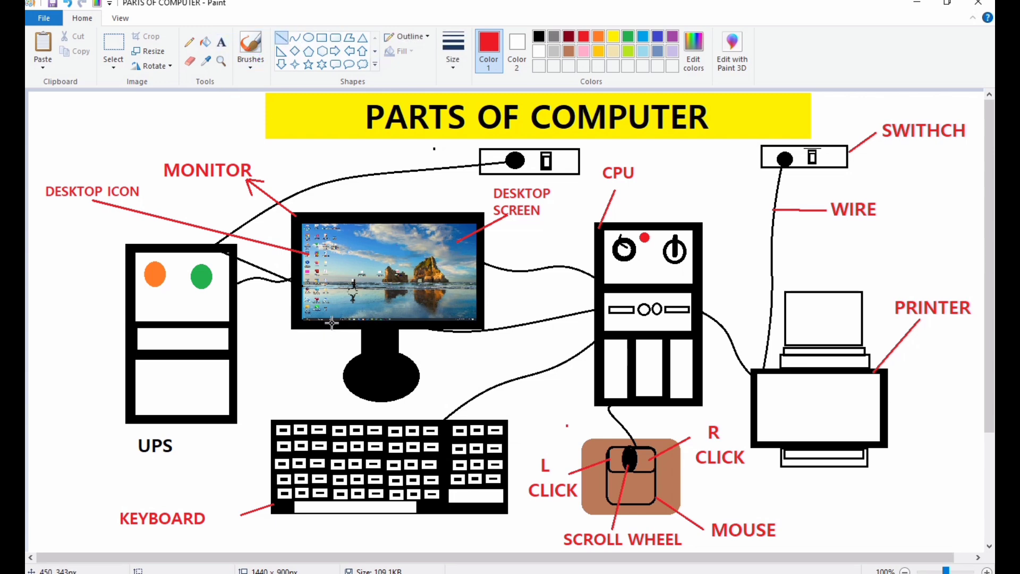
left_click_drag(332, 321, 301, 349)
left_click(232, 167)
Add a red 'TASKBAR' label in a text box below the monitor.
left_click(220, 45)
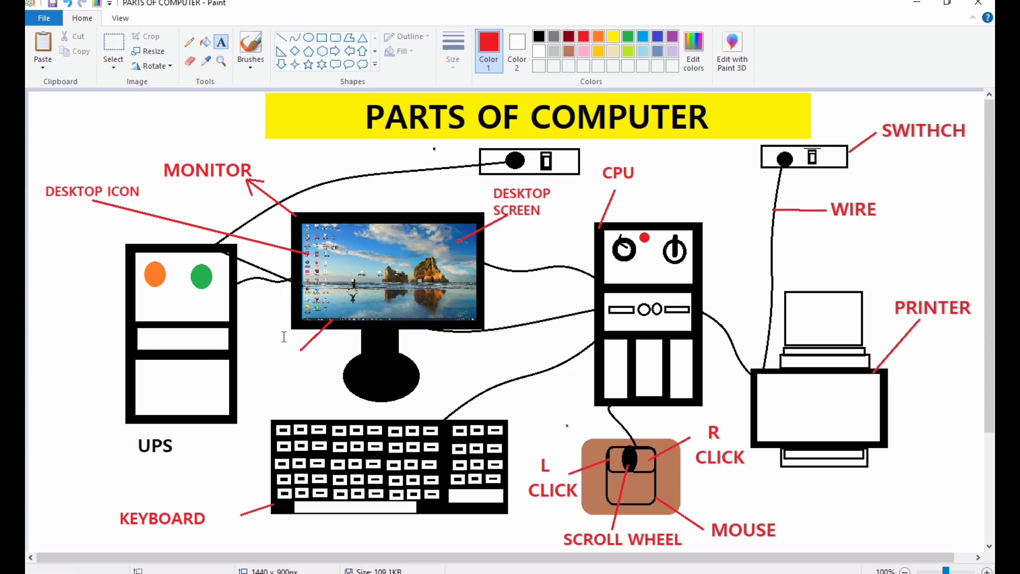
left_click_drag(258, 352, 369, 372)
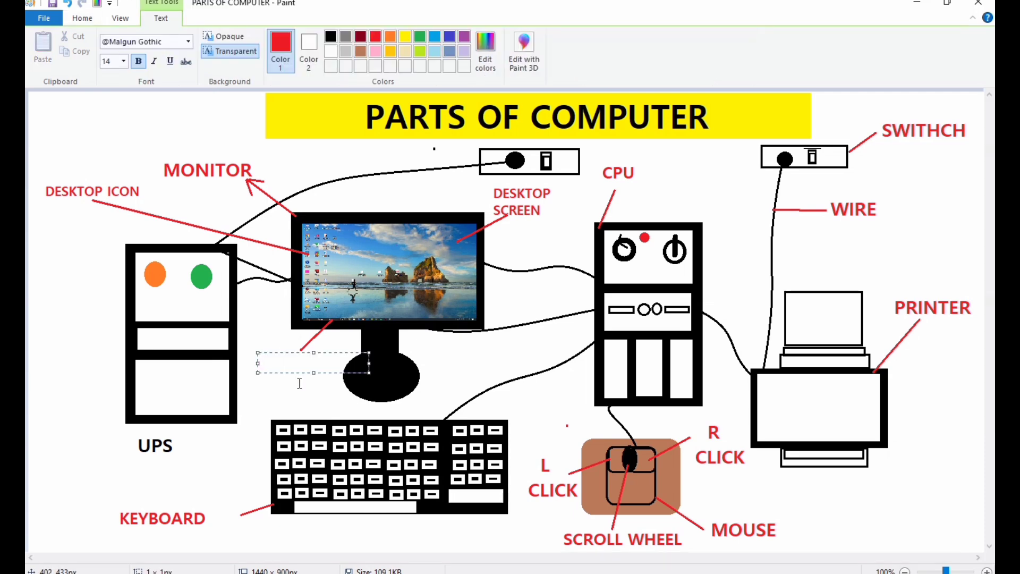
type("TASKBAR")
left_click(443, 381)
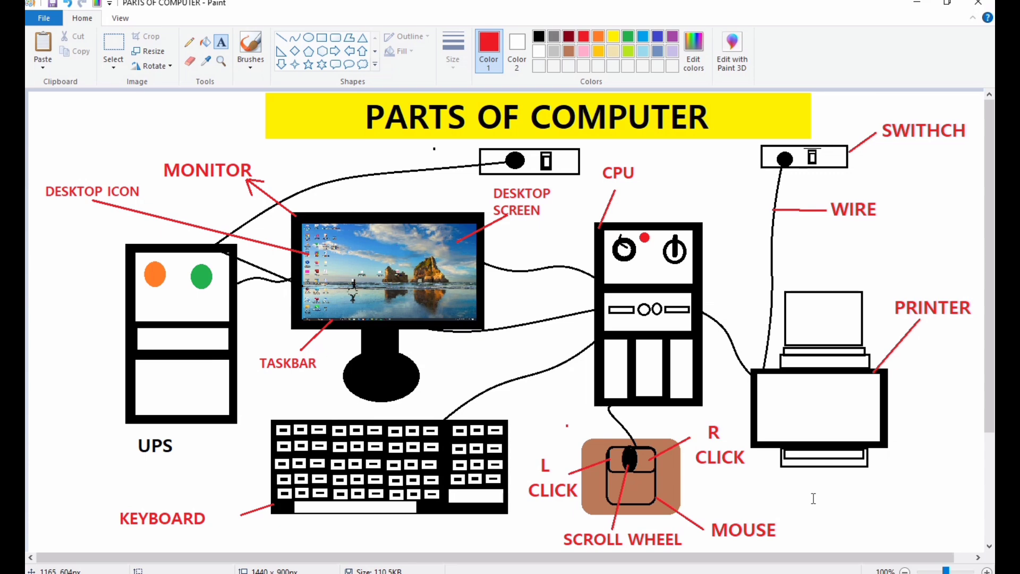
Type 'PROGRESS COMPUTER' at bottom right, enlarge it to size 20, and fit its text box.
left_click(814, 523)
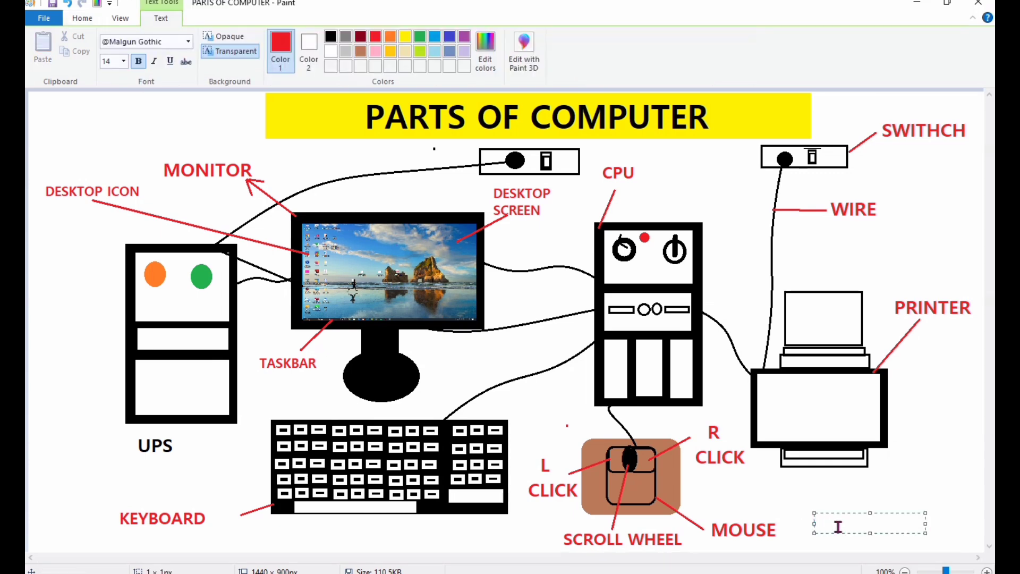
type("PROGRESS")
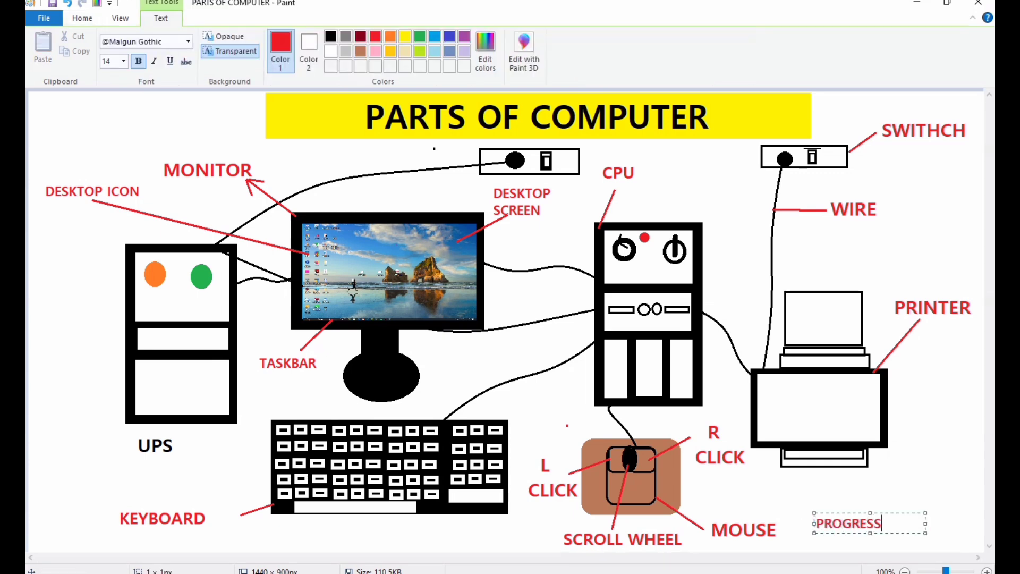
type(" COMPUTER")
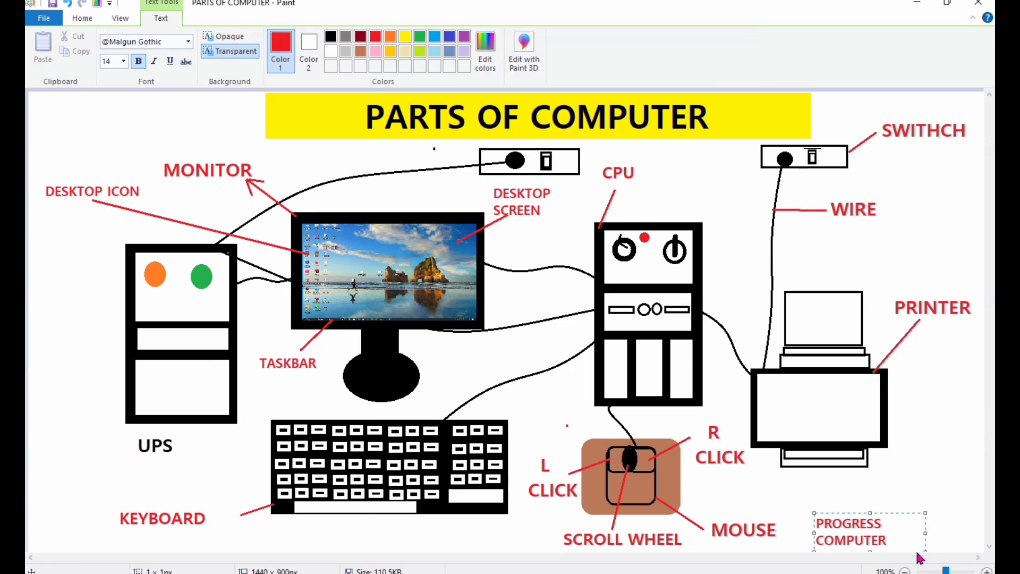
left_click_drag(925, 533, 971, 533)
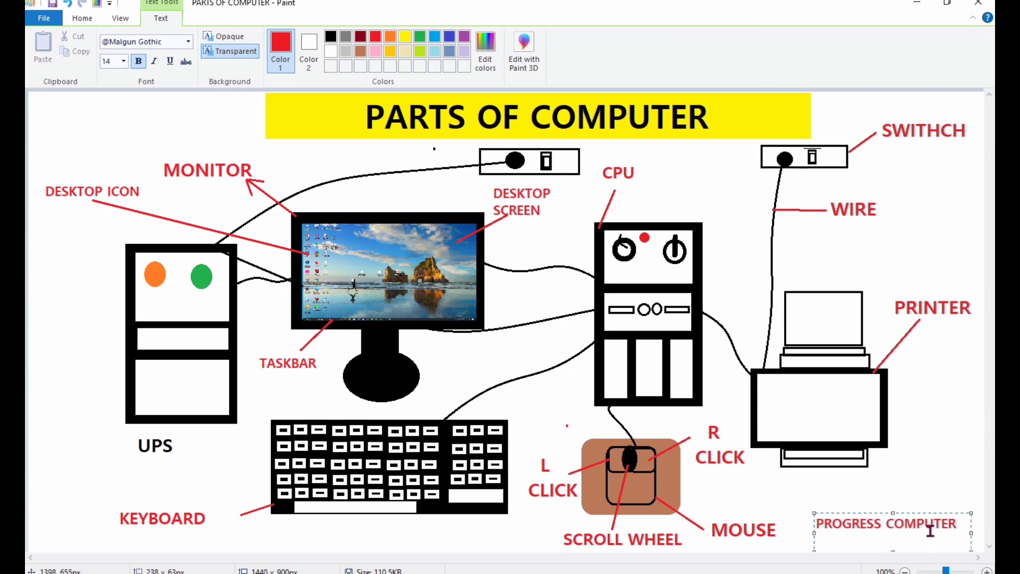
key("ctrl+a")
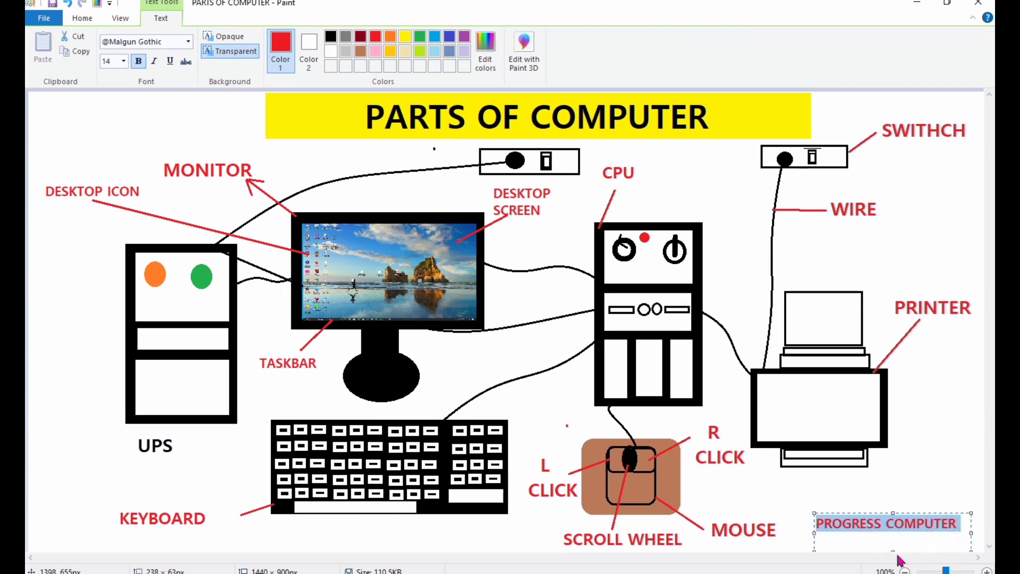
key("ctrl+shift+period")
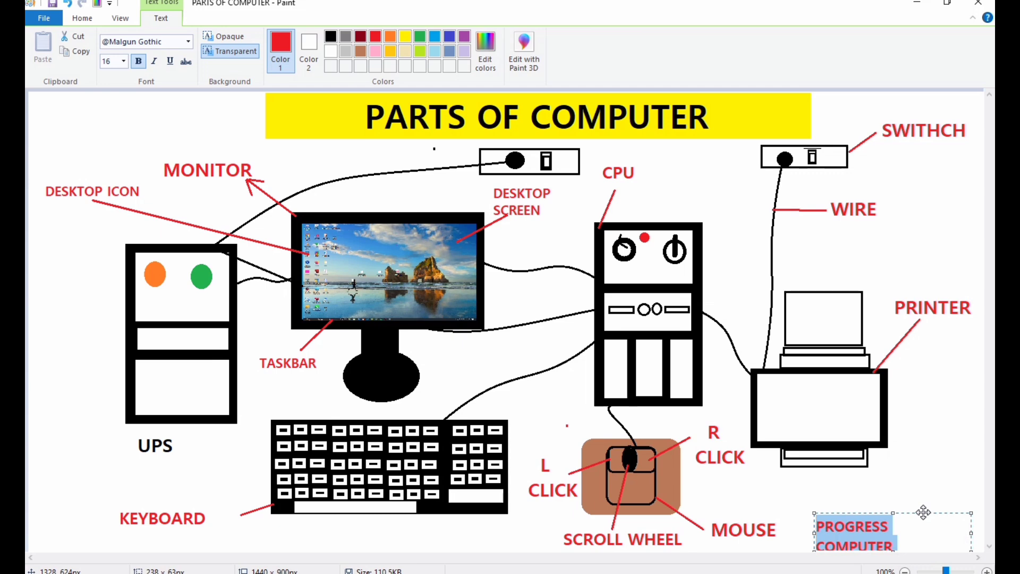
key("ctrl+shift+period")
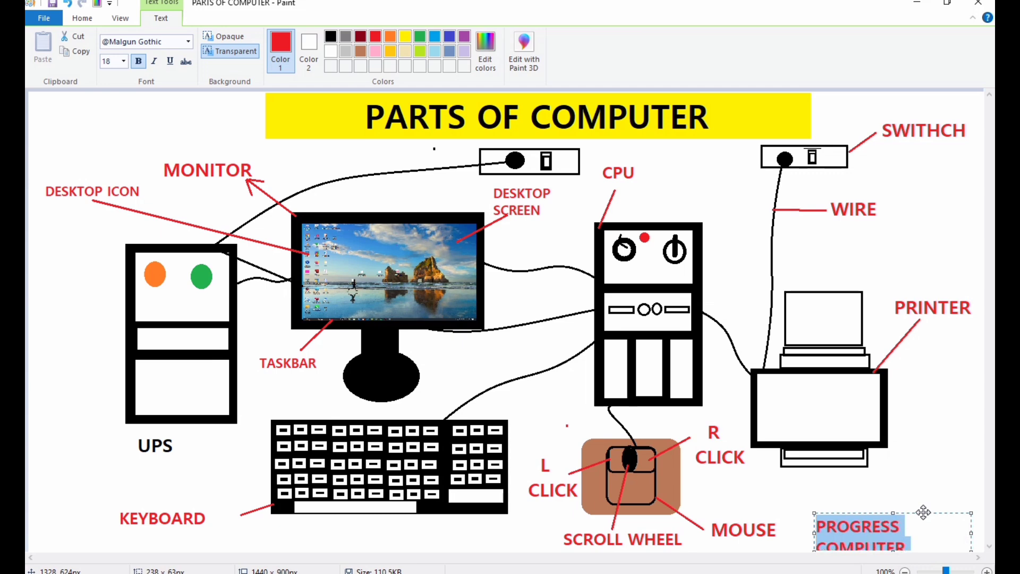
key("ctrl+shift+period")
left_click_drag(923, 511, 932, 487)
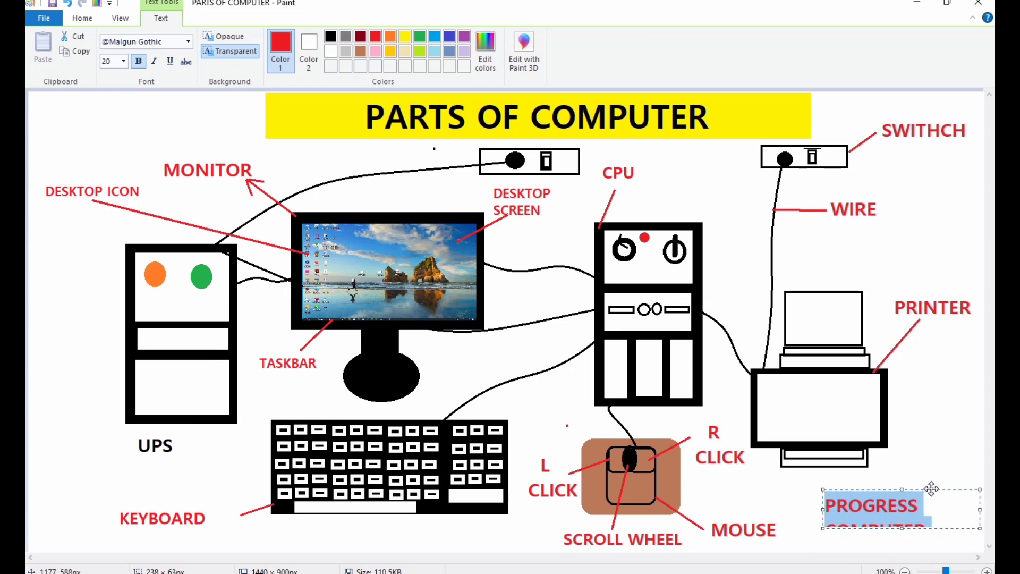
left_click_drag(905, 529, 906, 547)
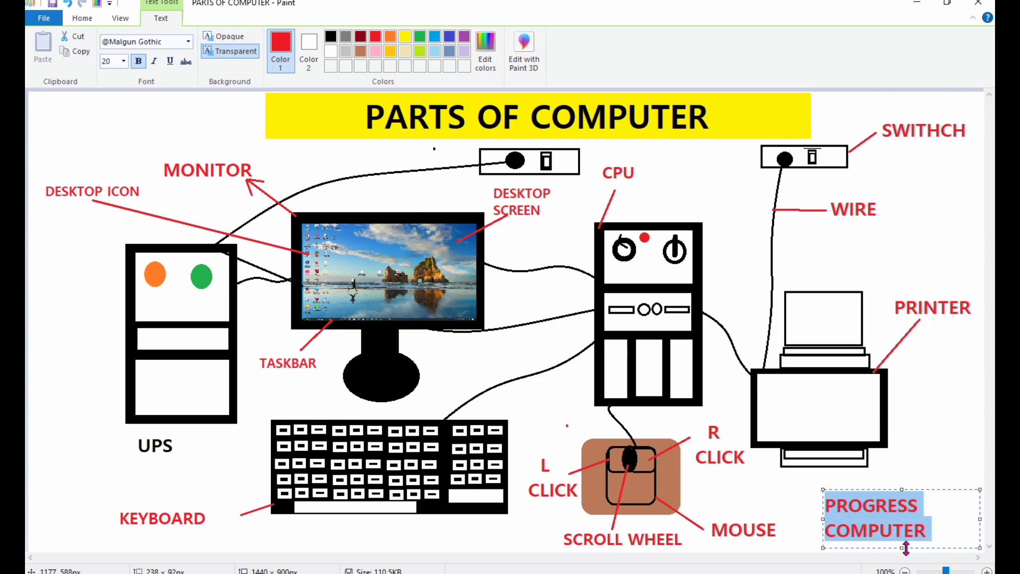
left_click(939, 460)
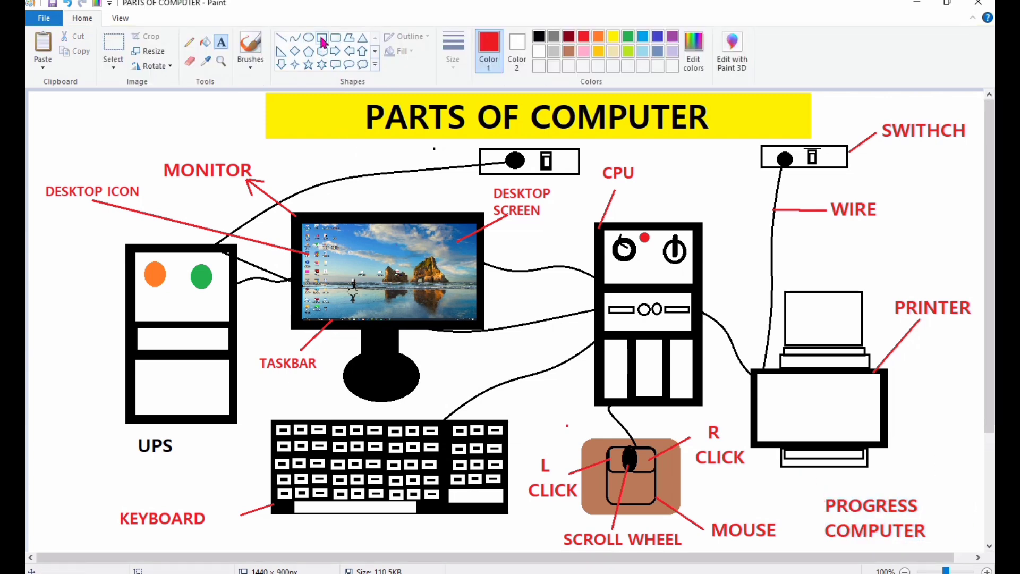
Draw a rectangle around the PROGRESS COMPUTER caption and fill it with yellow.
left_click(322, 38)
mouse_move(816, 488)
left_mouse_down()
mouse_move(880, 536)
mouse_move(933, 543)
left_mouse_up()
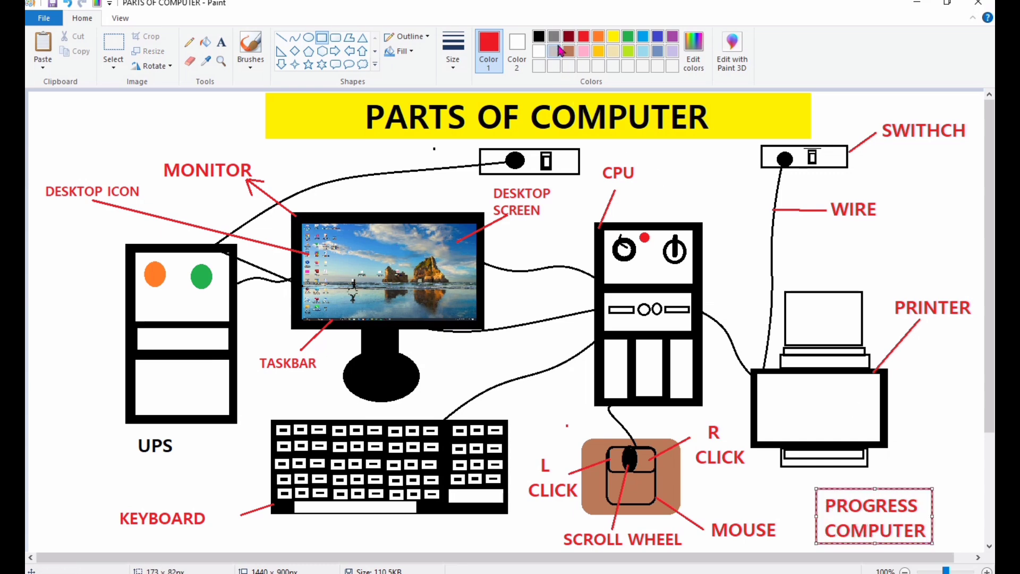
left_click(613, 37)
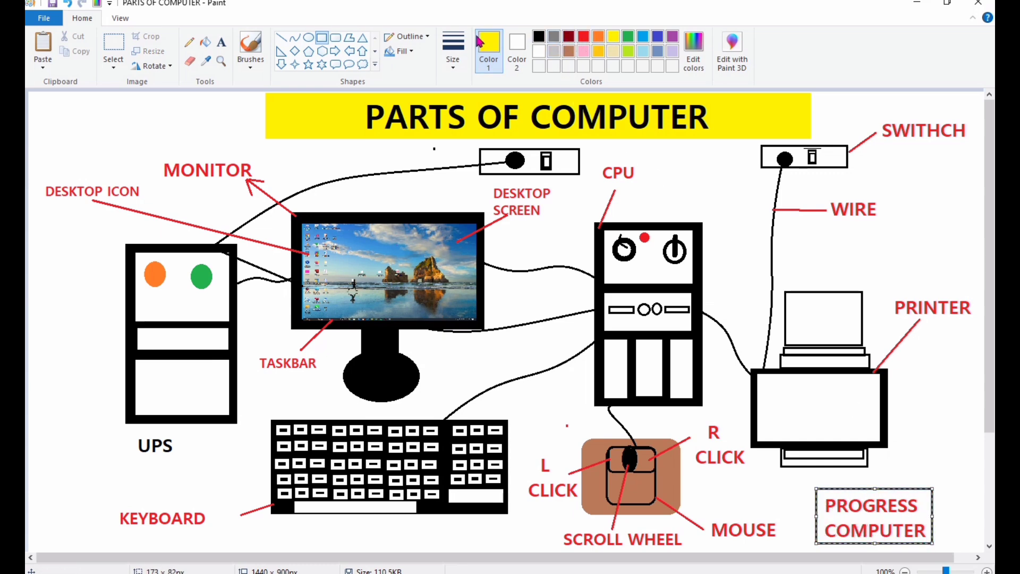
left_click(205, 42)
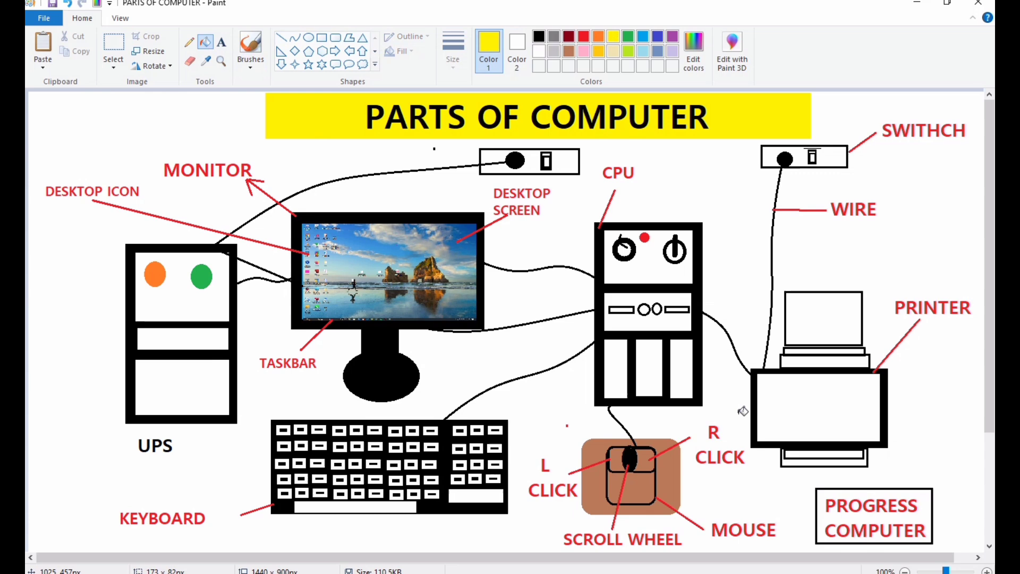
left_click(902, 497)
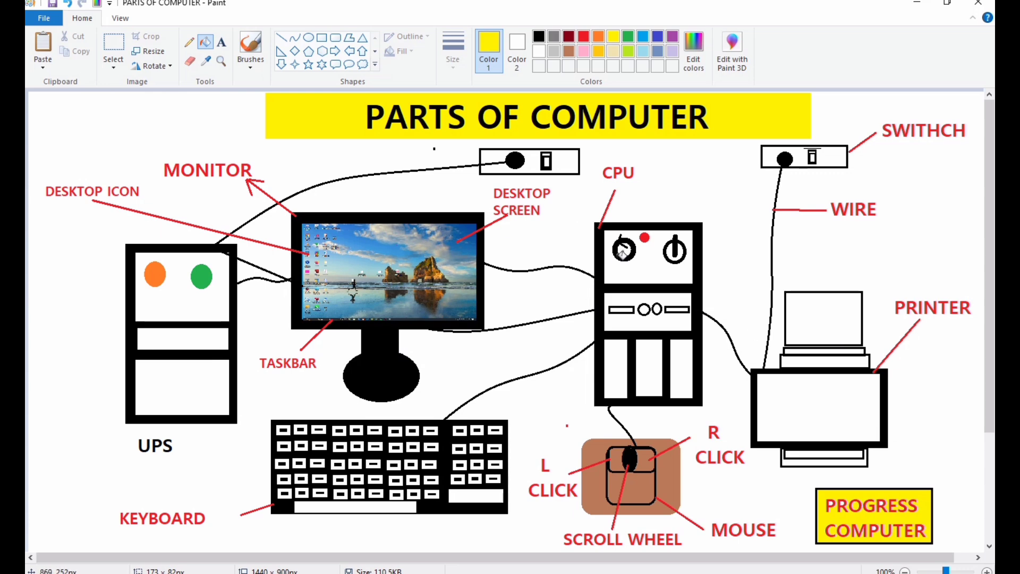
Fill the CPU panels, drive bays and printer body with steel blue.
left_click(658, 52)
left_click(643, 258)
left_click(651, 319)
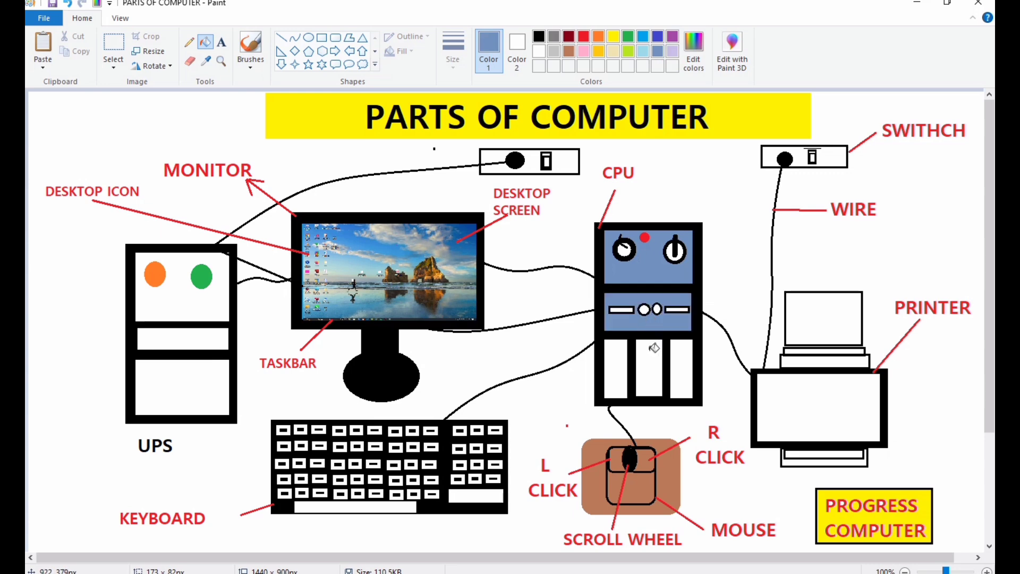
left_click(654, 348)
left_click(628, 368)
left_click(690, 373)
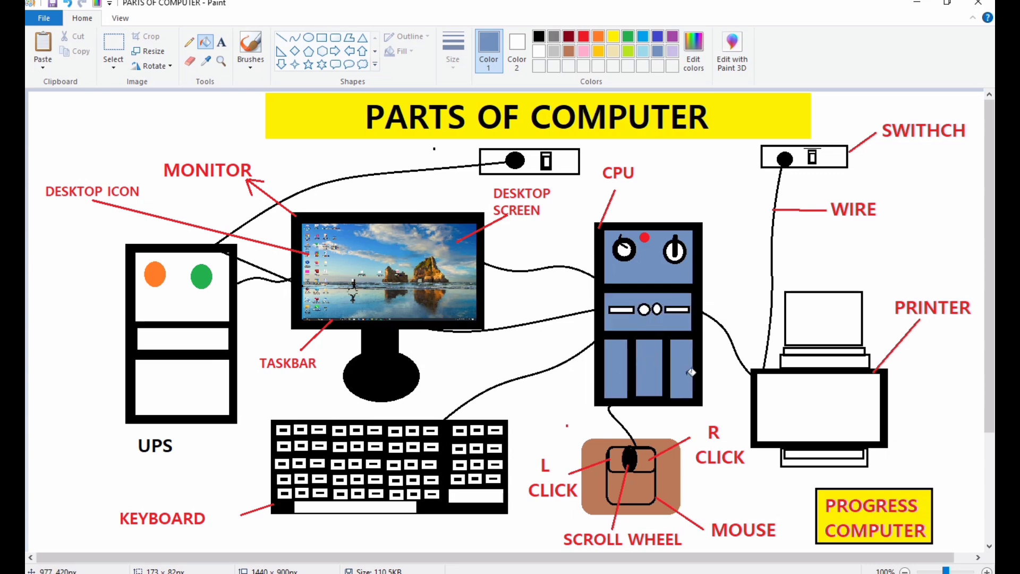
left_click(800, 392)
left_click(815, 357)
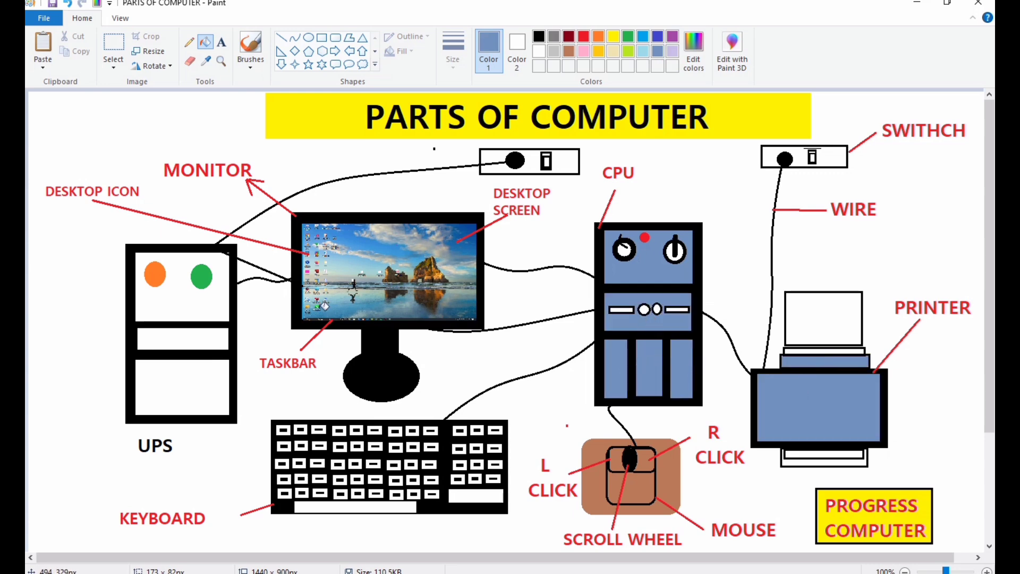
Fill the UPS panels blue, undo the keyboard fills, and stop the screen recording.
left_click(212, 334)
left_click(199, 295)
left_click(185, 385)
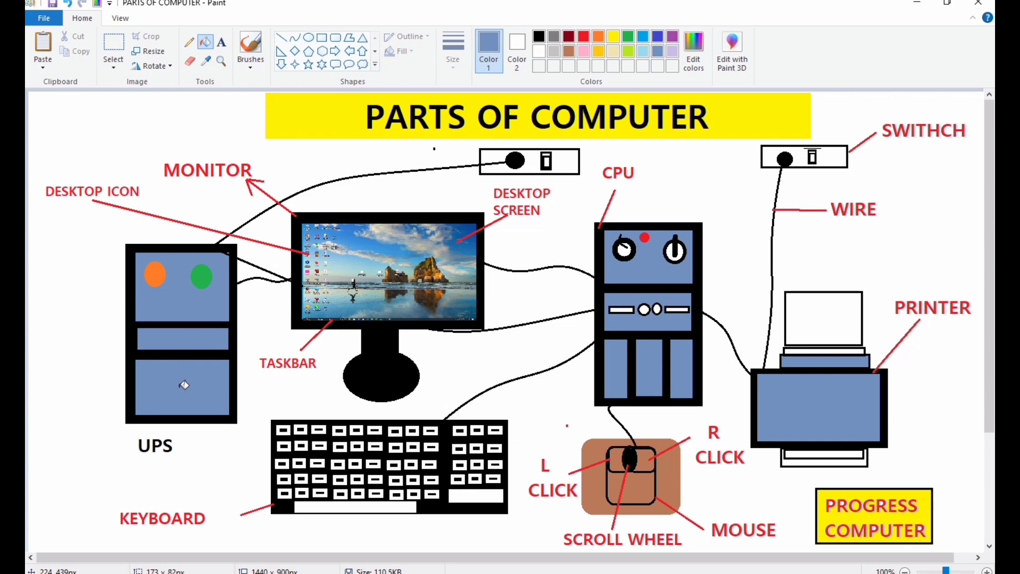
left_click(451, 499)
left_click(393, 508)
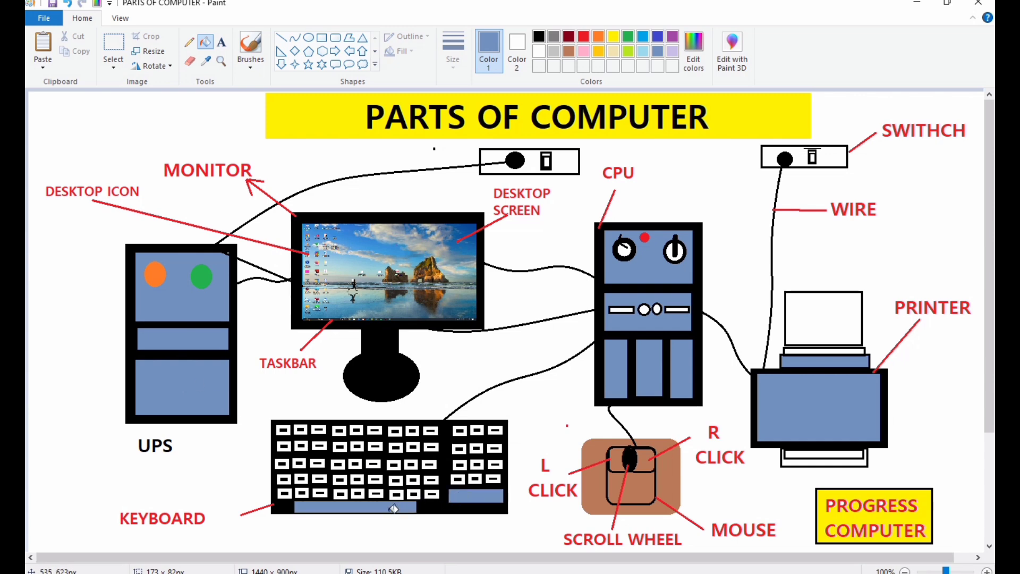
key("ctrl+z")
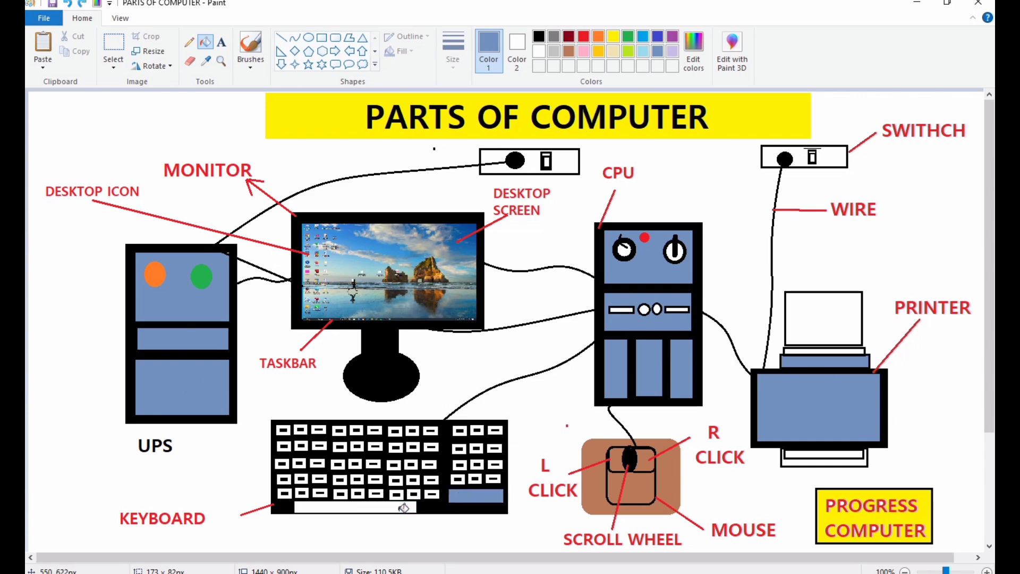
key("ctrl+z")
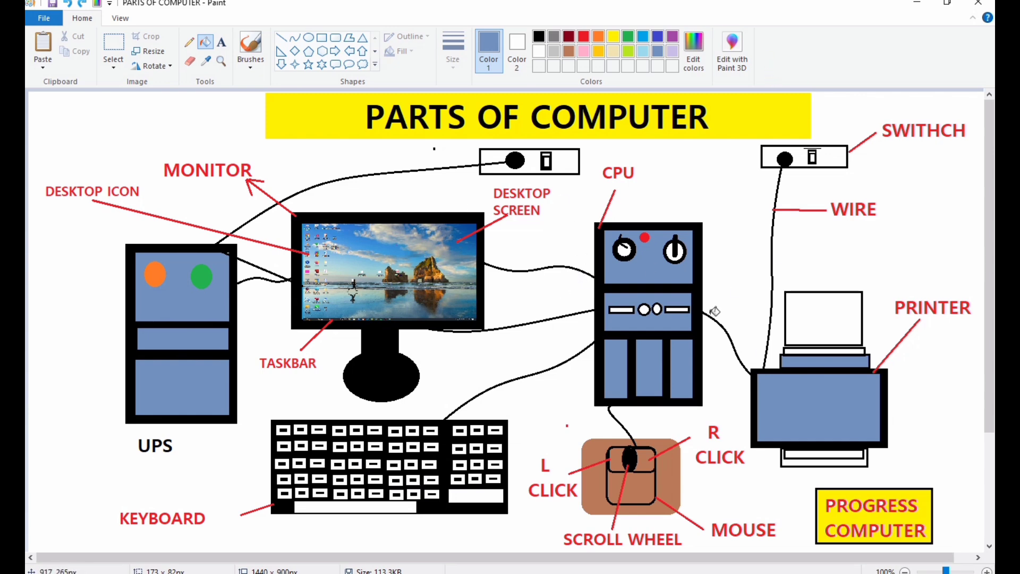
left_click(882, 572)
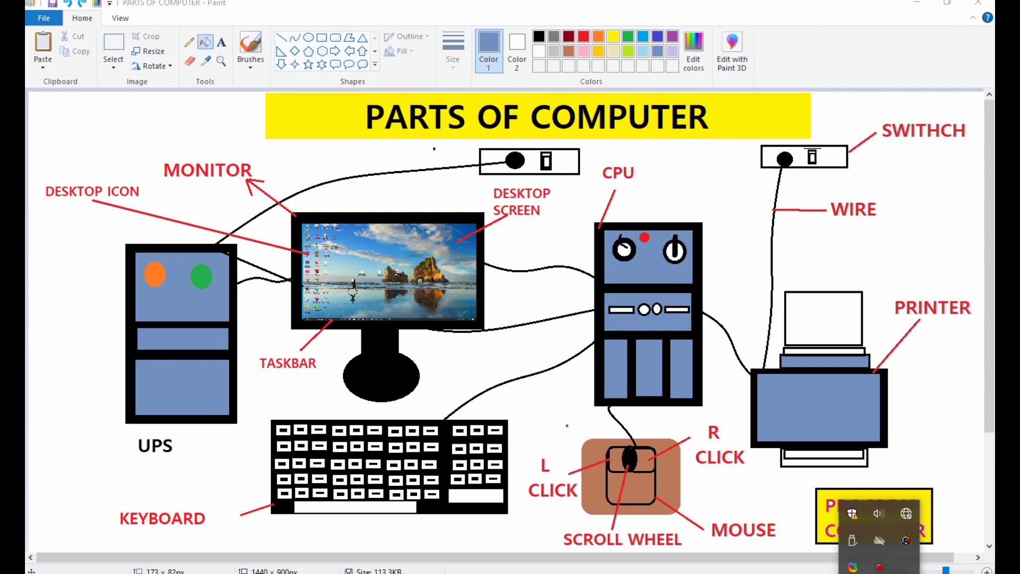
left_click(880, 568)
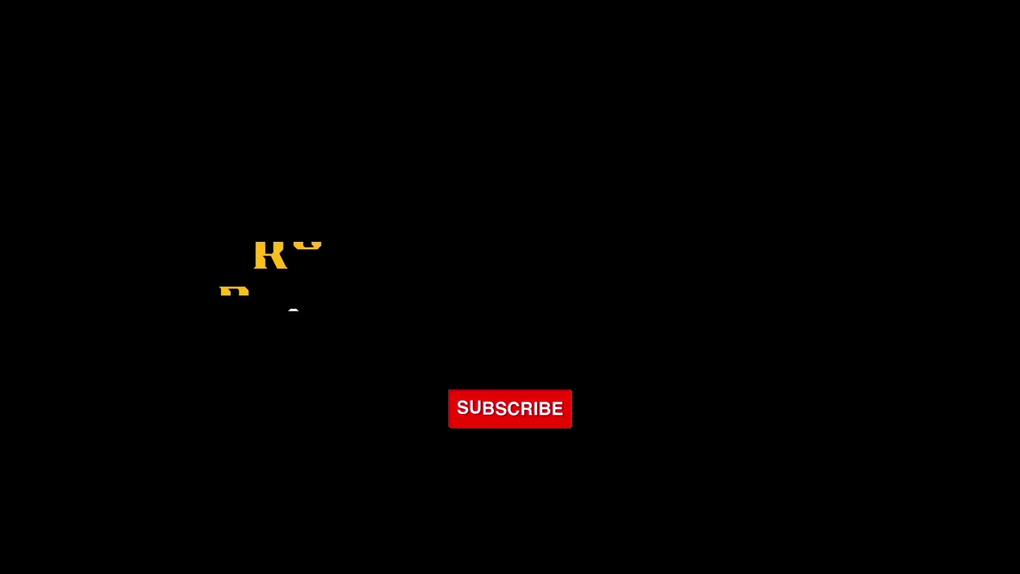